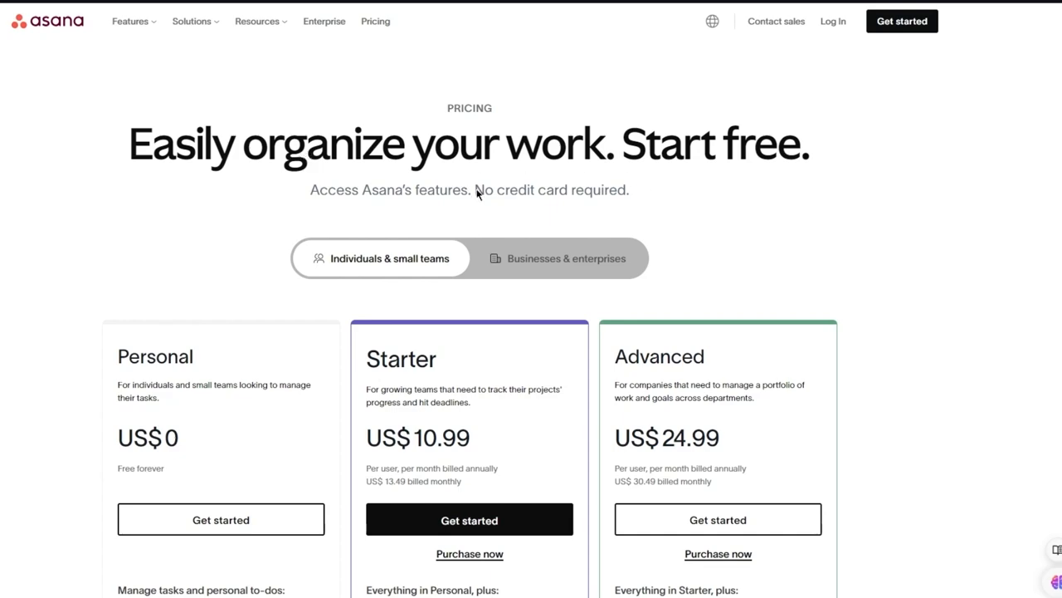
Review the prices and included features of the Personal, Starter and Advanced plans on the pricing page.
drag(474, 189, 681, 207)
click(768, 217)
scroll(48, 157, down, 3)
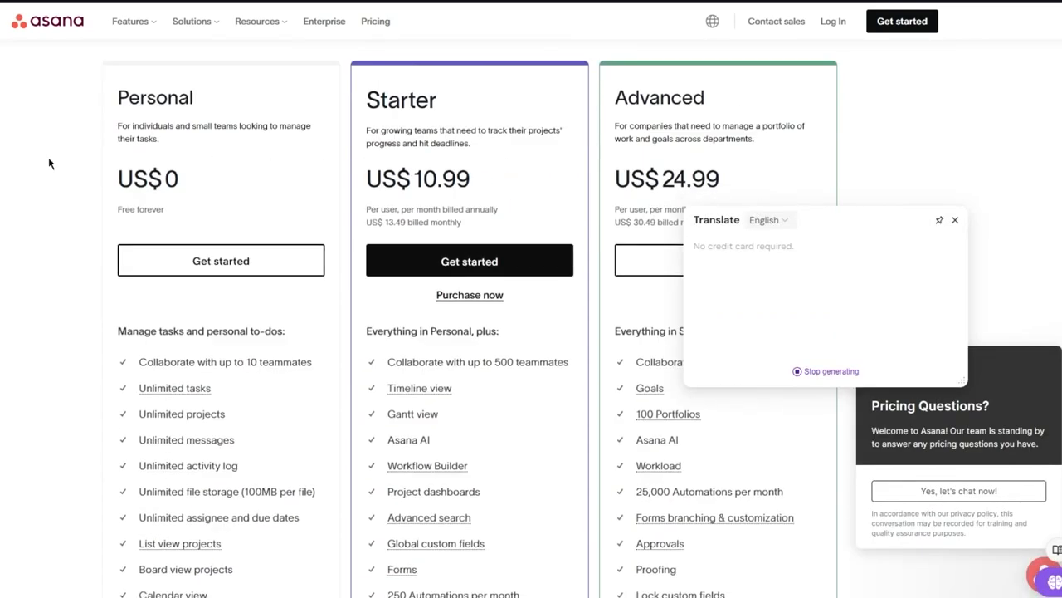
scroll(145, 206, up, 2)
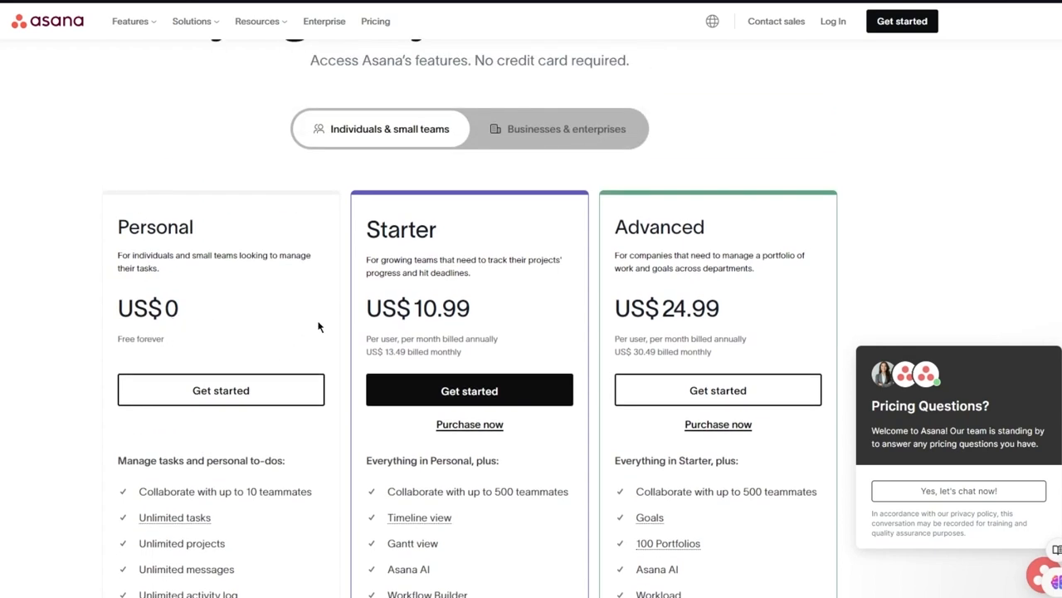
scroll(318, 327, down, 1)
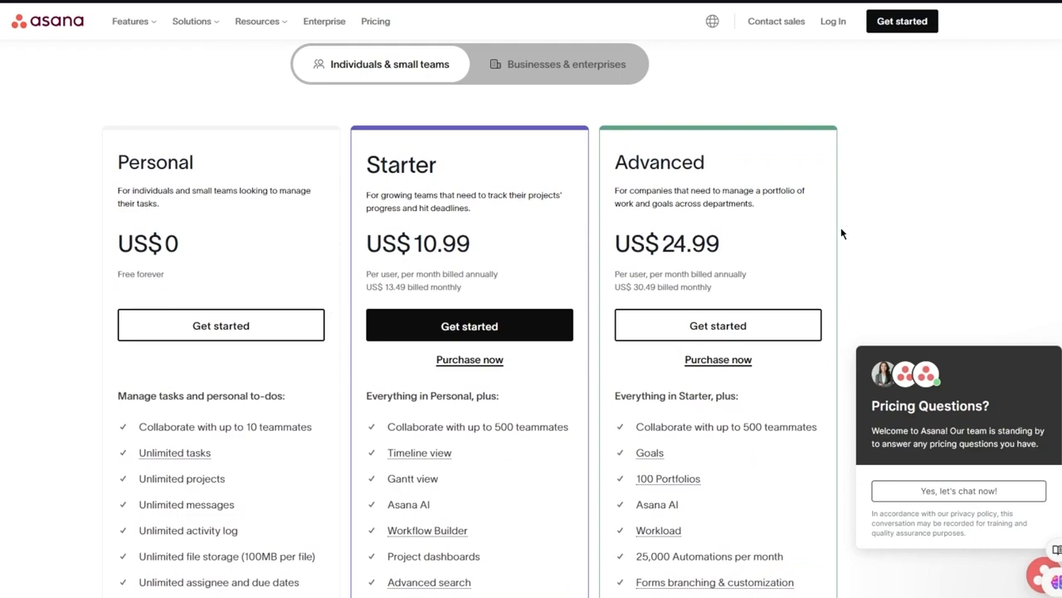
scroll(840, 234, down, 4)
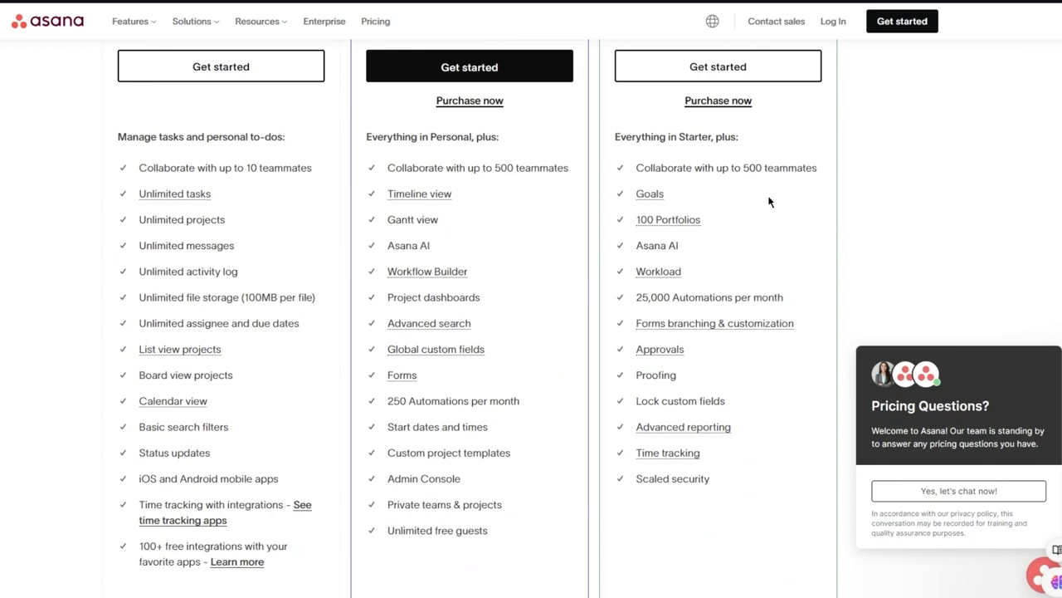
scroll(418, 225, down, 2)
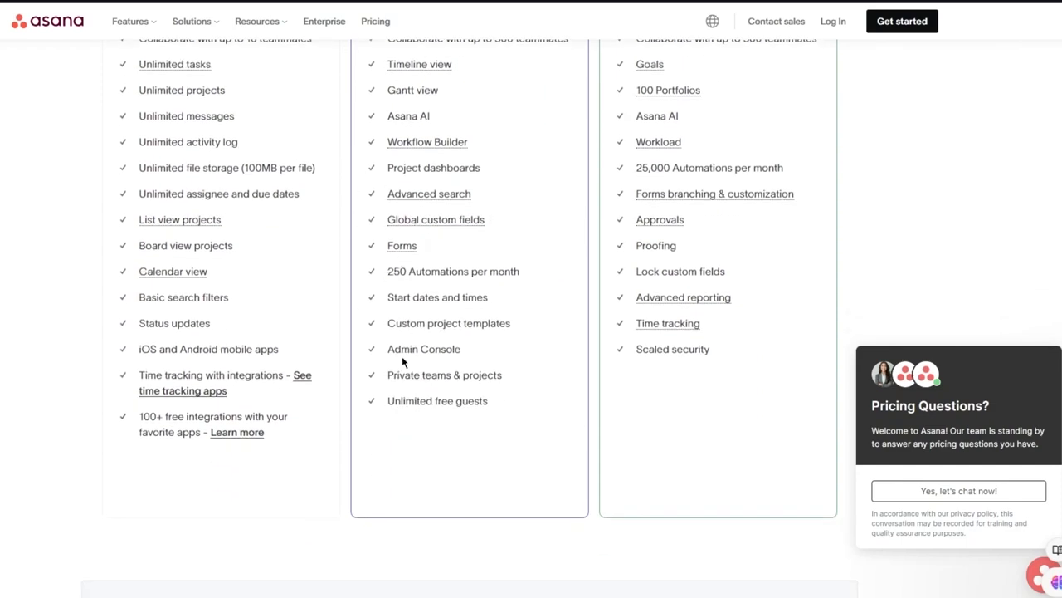
scroll(313, 272, up, 5)
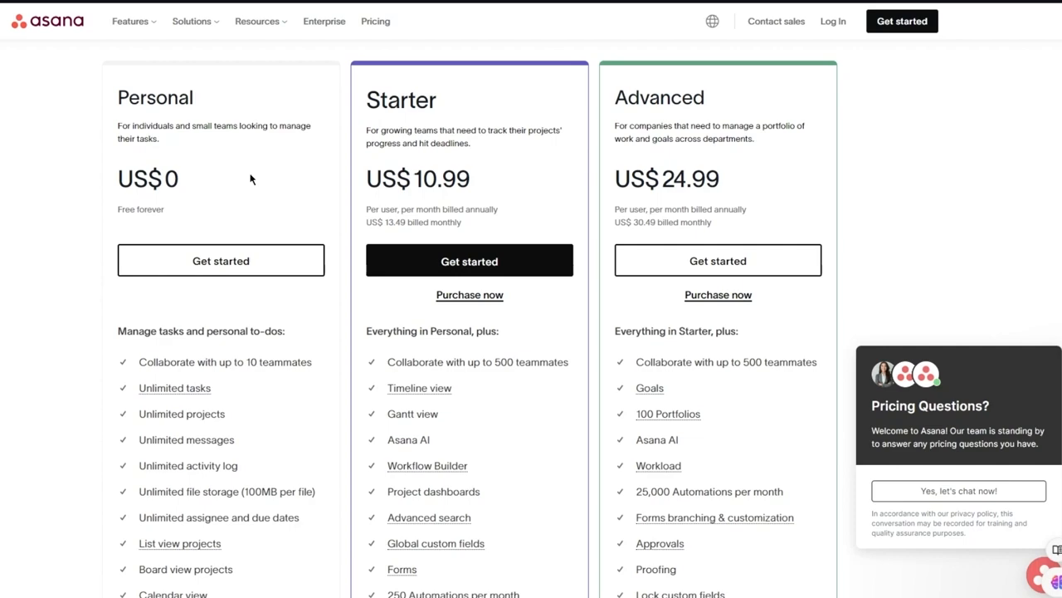
scroll(251, 178, up, 4)
scroll(250, 179, down, 4)
Sign up for the free Personal plan with the work e-mail address and continue without the Starter trial.
click(220, 262)
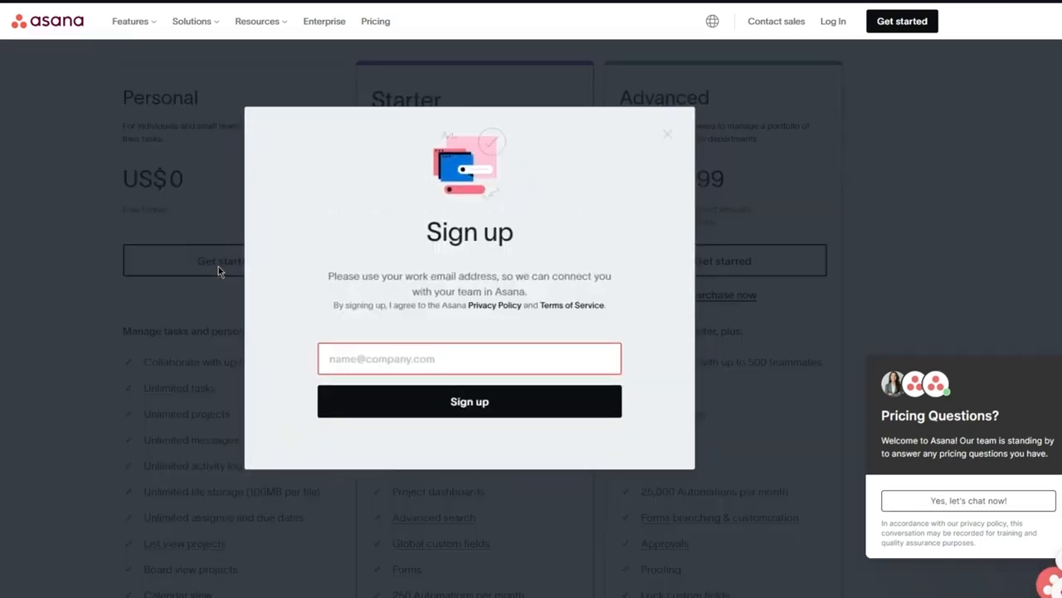
click(504, 368)
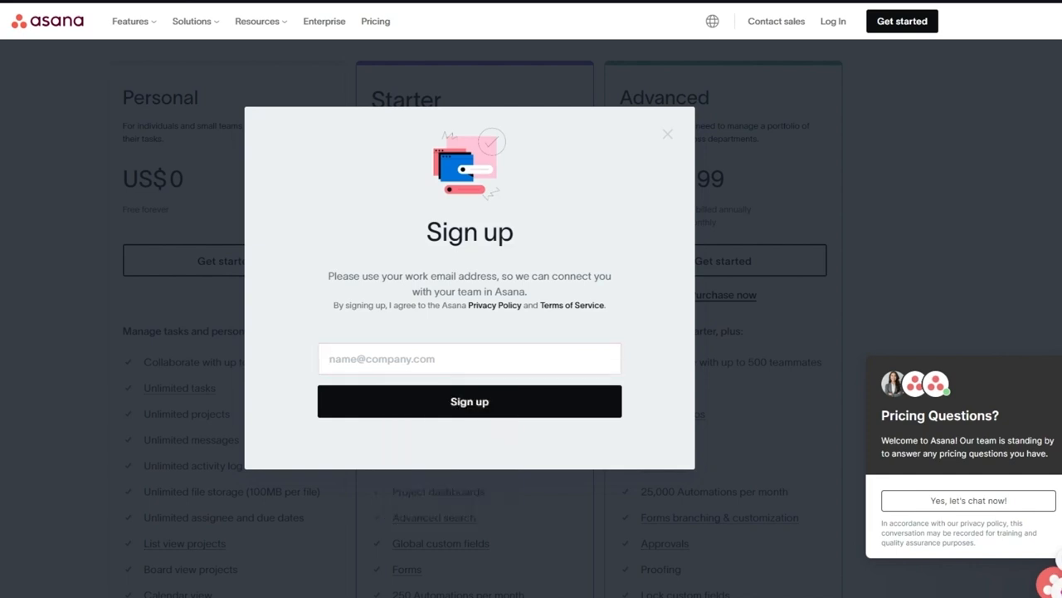
click(486, 358)
right_click(486, 359)
click(563, 455)
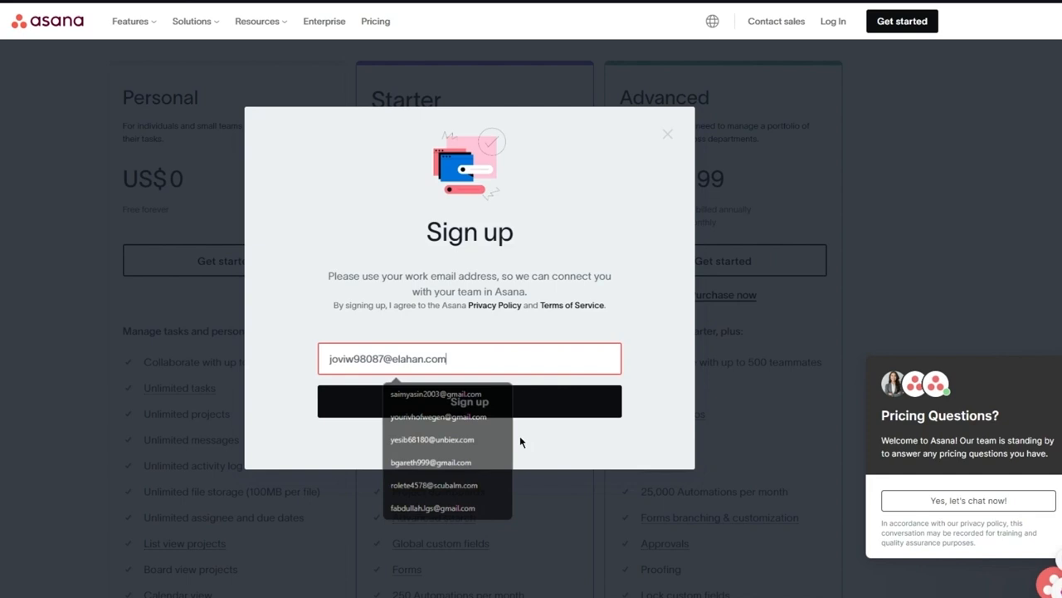
click(489, 400)
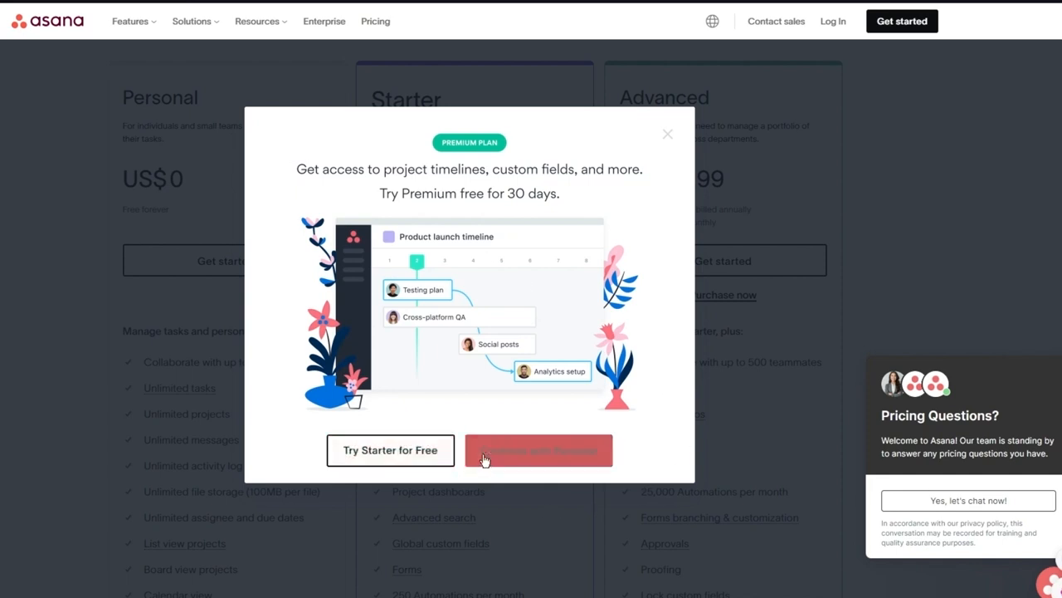
click(543, 456)
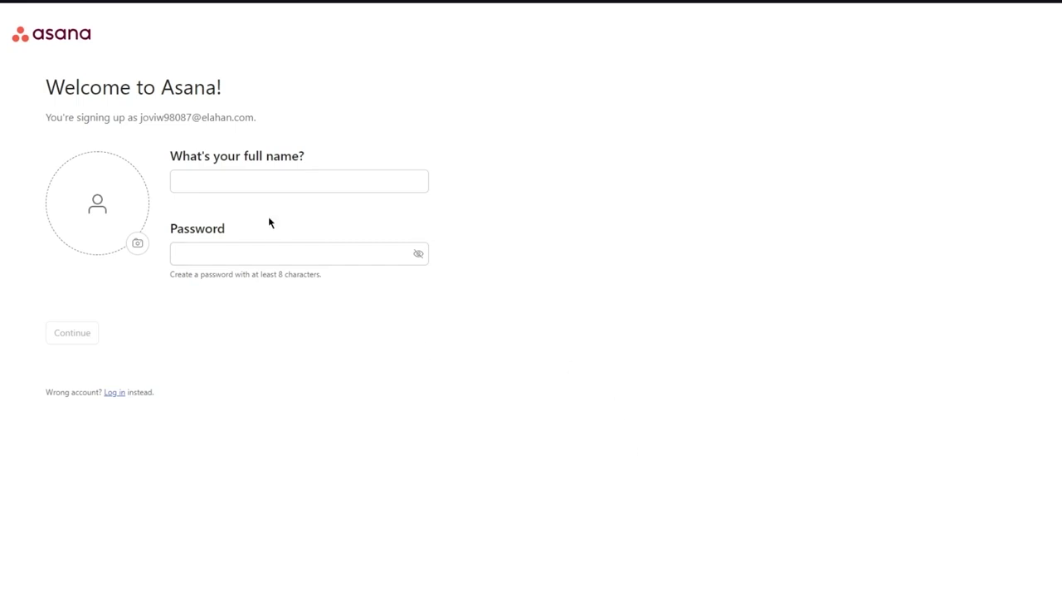
Enter the full name and an account password for the new account, and continue the registration.
click(223, 182)
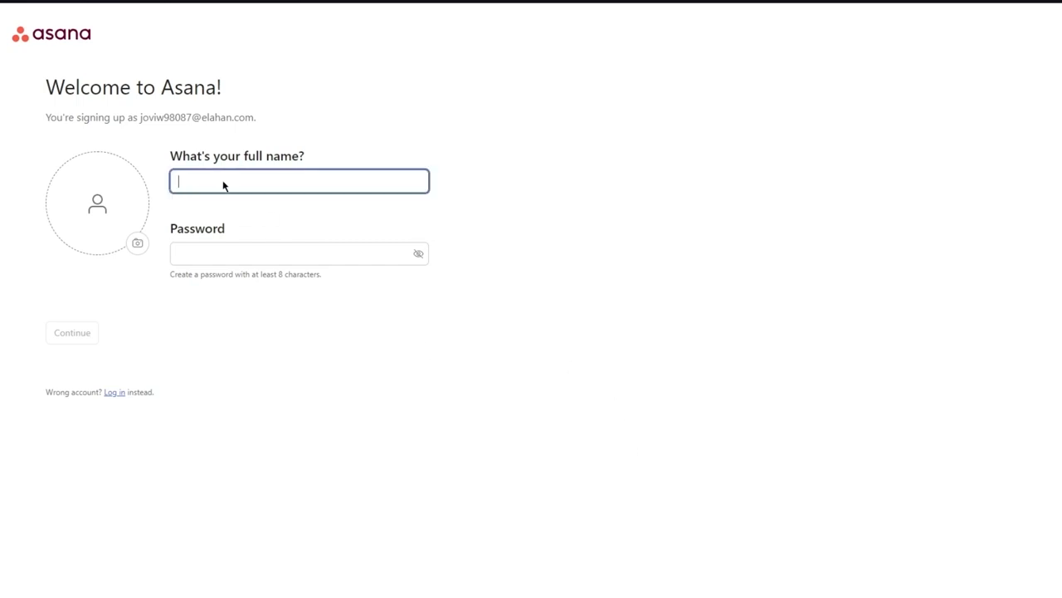
text(john)
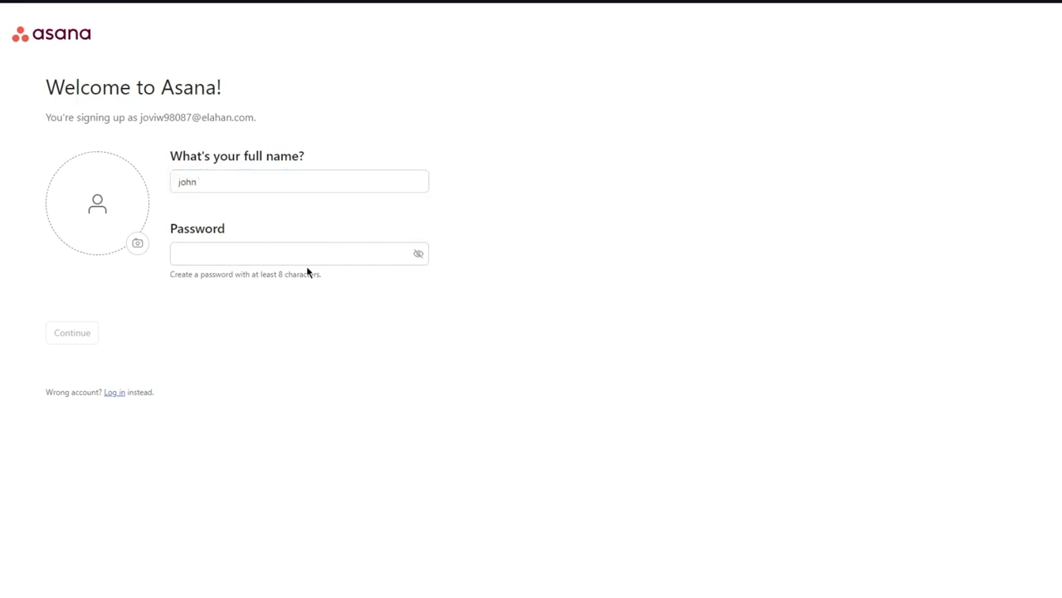
click(293, 258)
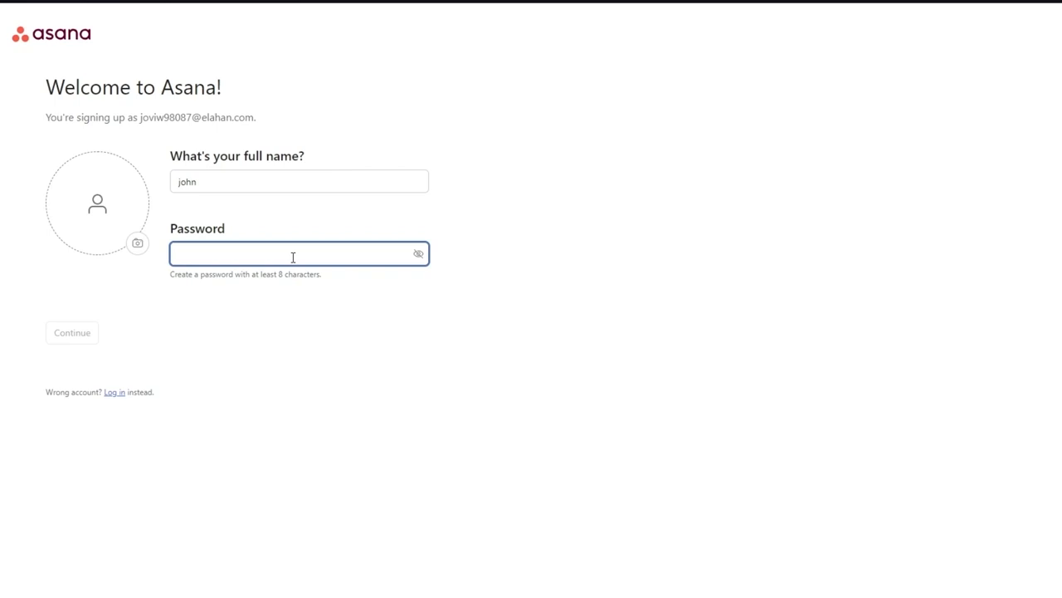
text(•••••••••)
click(68, 339)
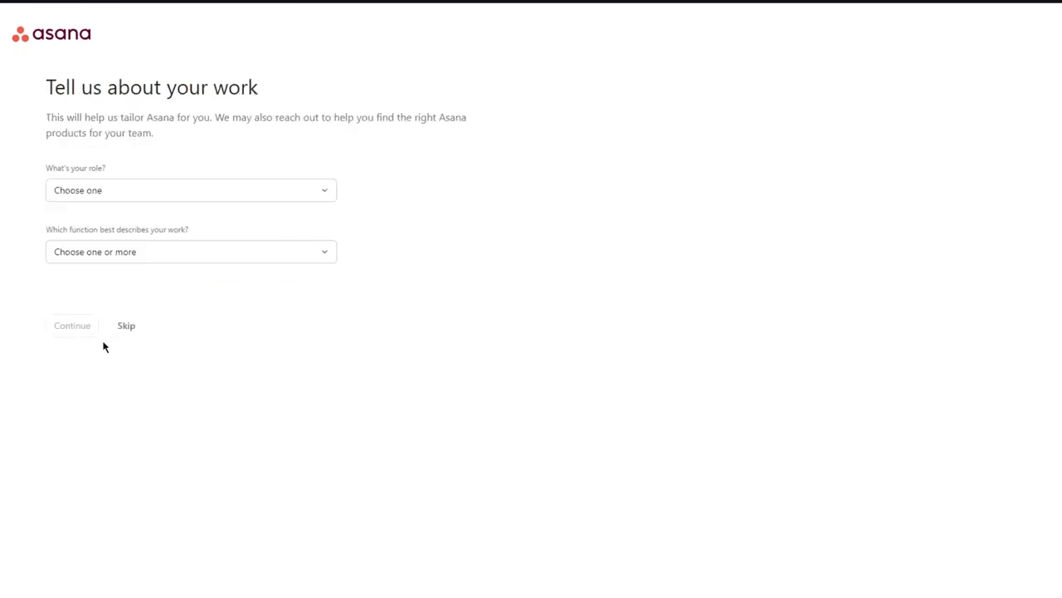
Set the work role to Manager and the work function to Design, and submit the answers.
click(207, 199)
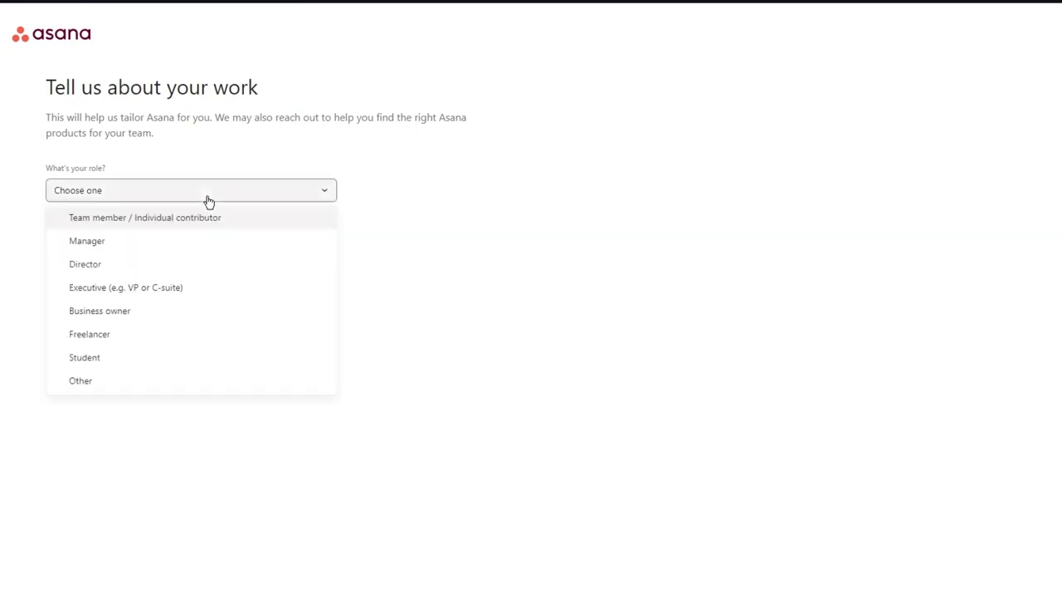
click(207, 199)
click(207, 199)
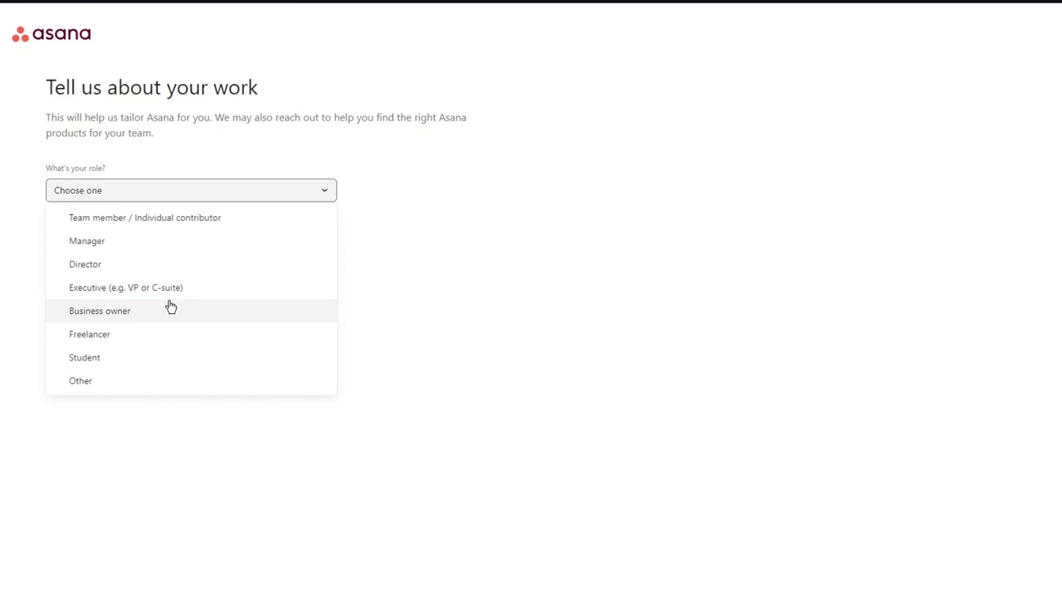
click(138, 245)
click(174, 254)
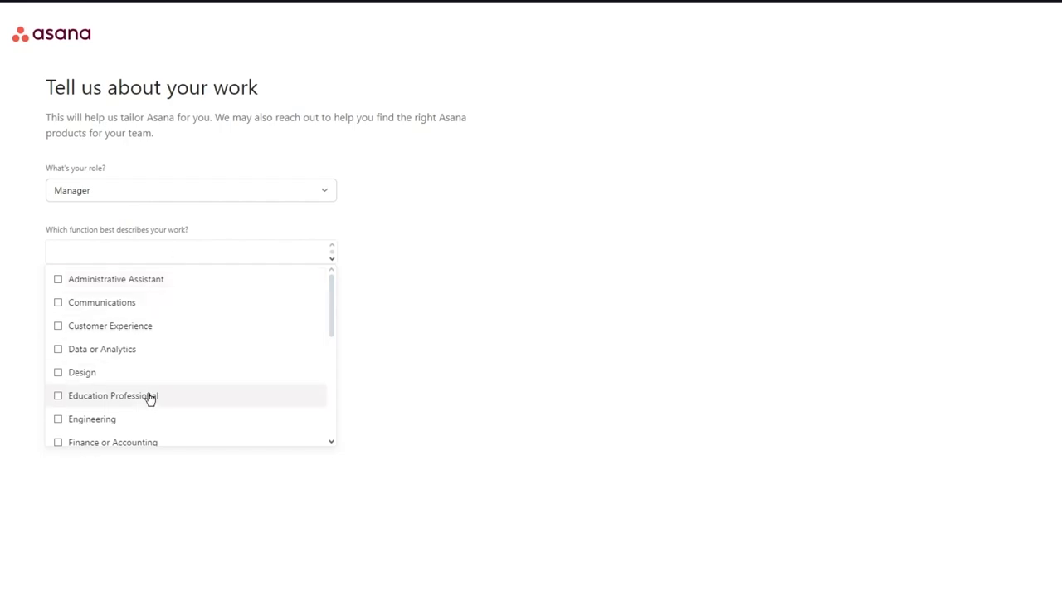
click(100, 375)
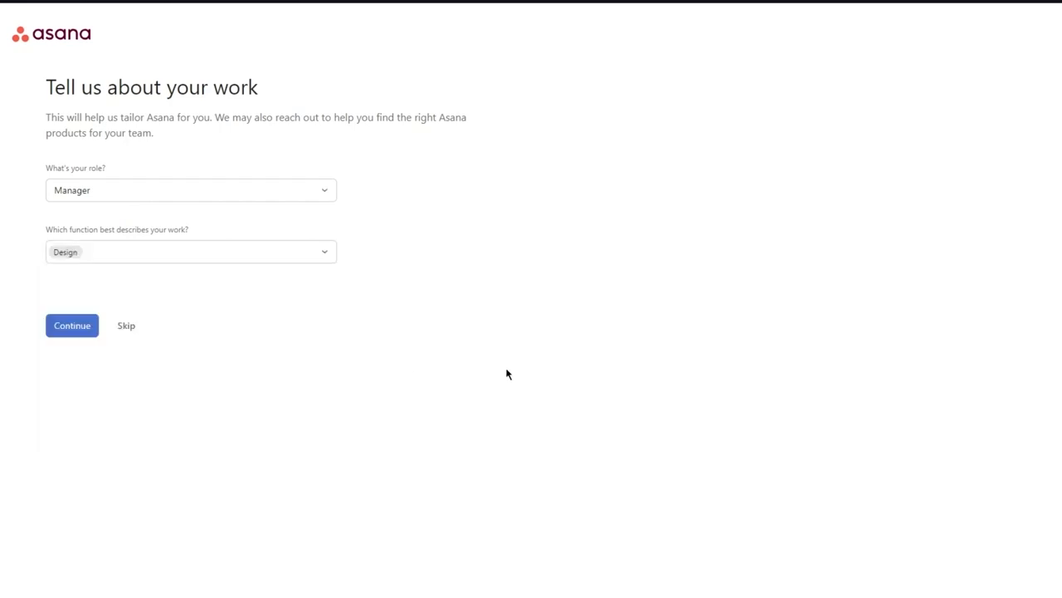
click(77, 327)
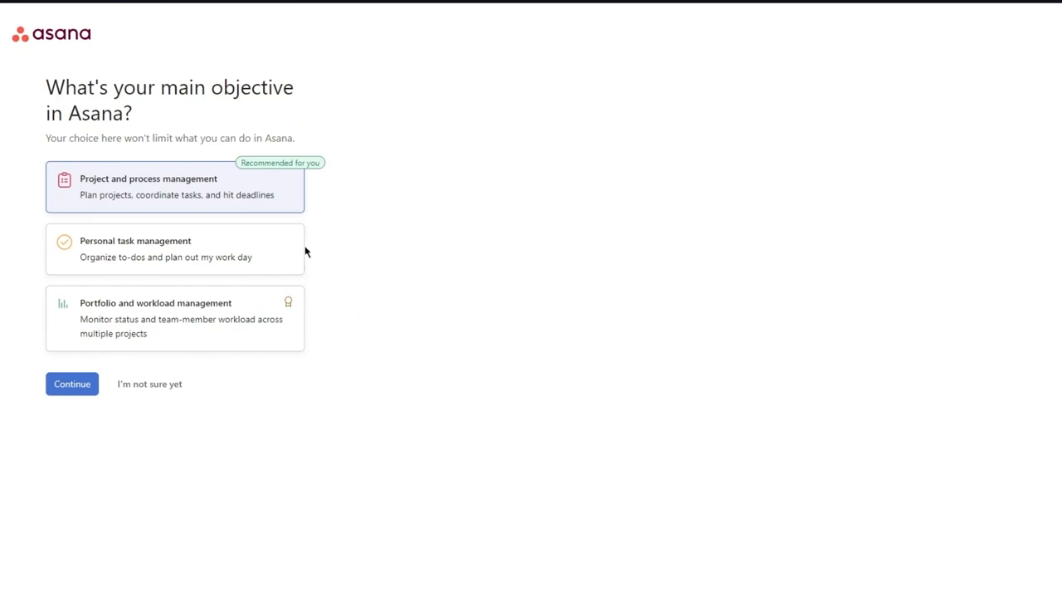
Choose Project and process management as the main objective and continue to the project setup.
click(256, 202)
click(249, 205)
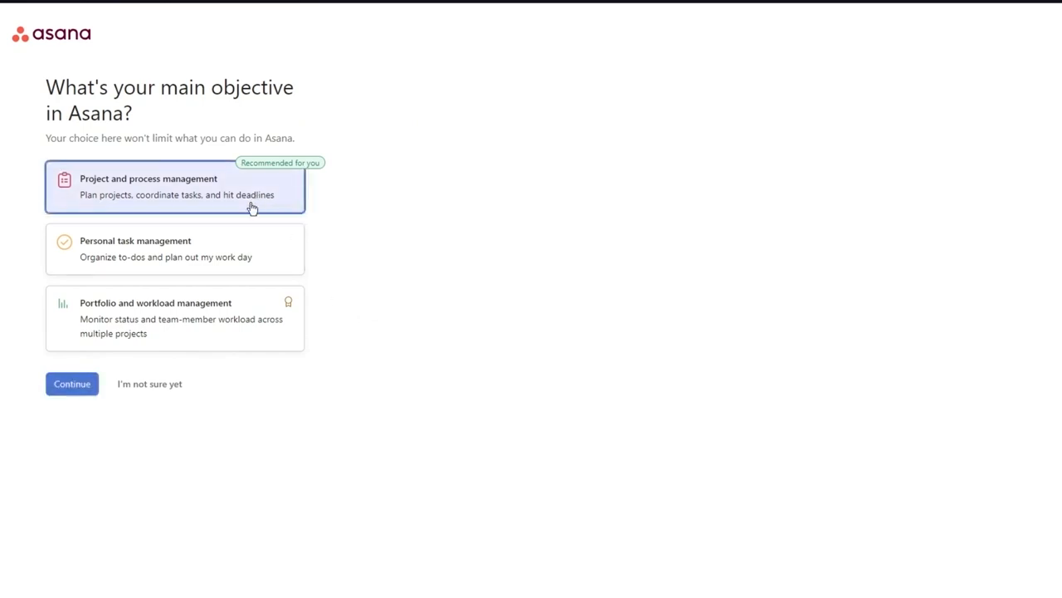
click(86, 383)
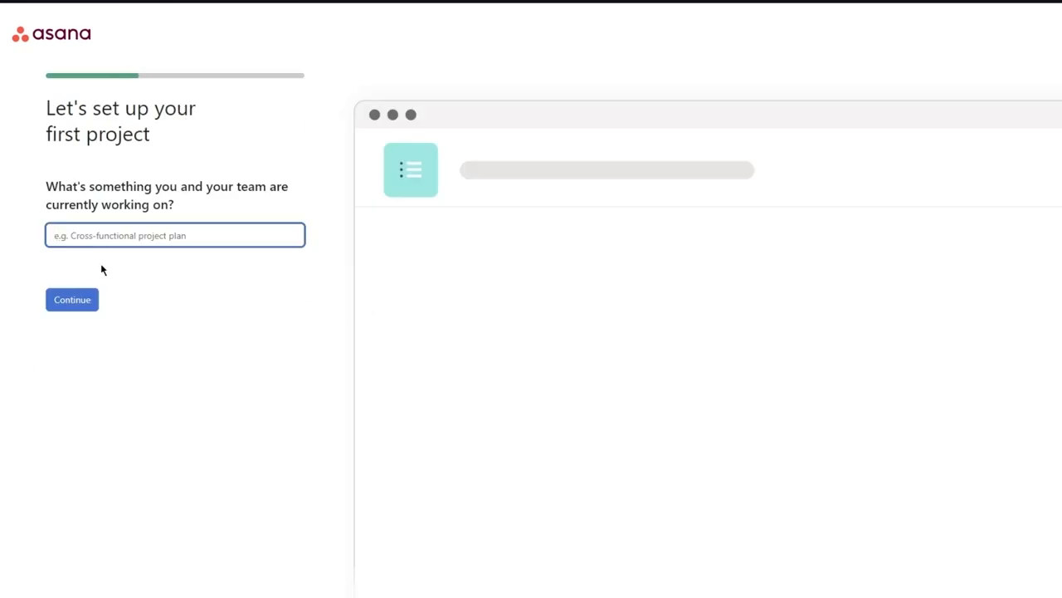
Name the first project "Program Project" in place of the suggested name and continue.
click(73, 300)
click(28, 82)
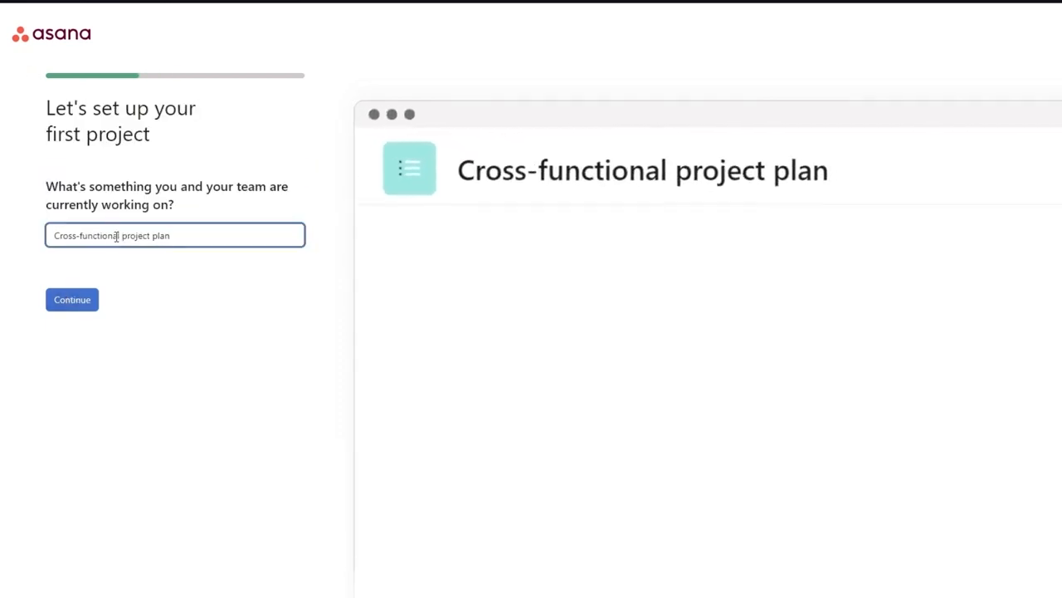
drag(202, 233, 2, 257)
text(Pr)
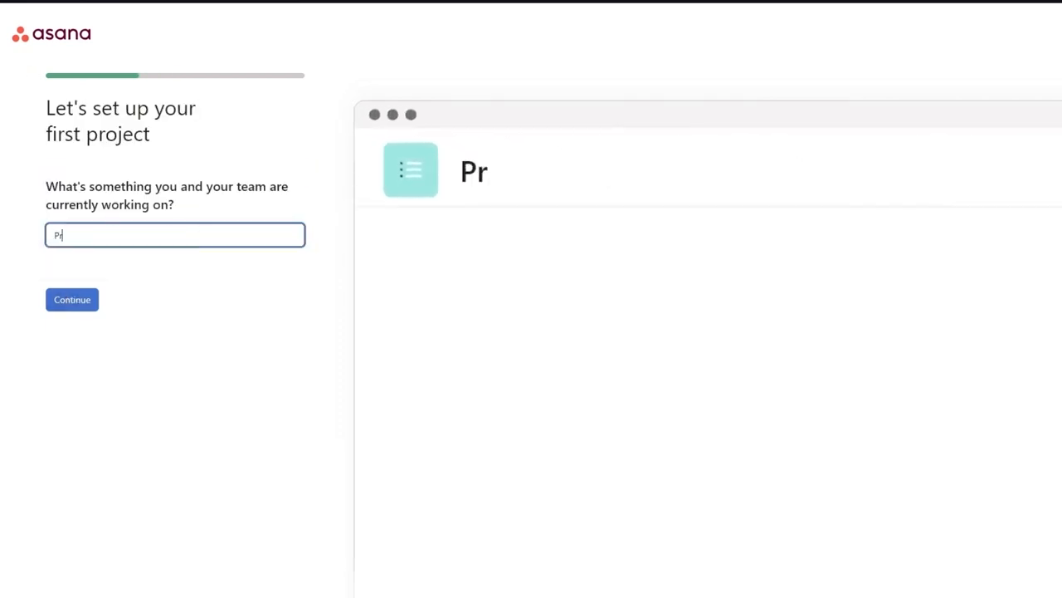
text(ogram Projh)
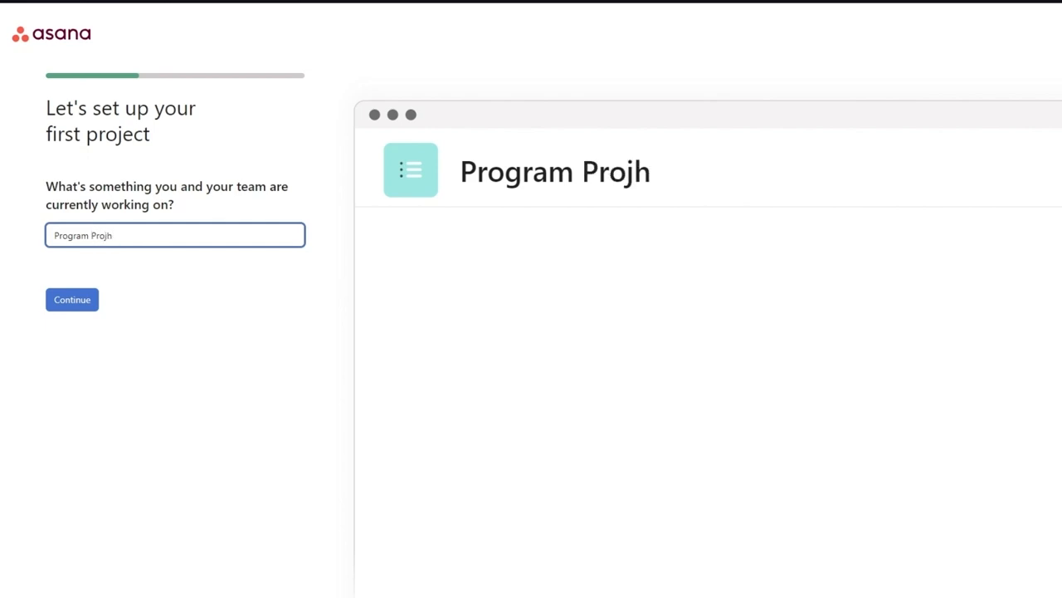
key(BackSpace)
text(ect)
click(72, 305)
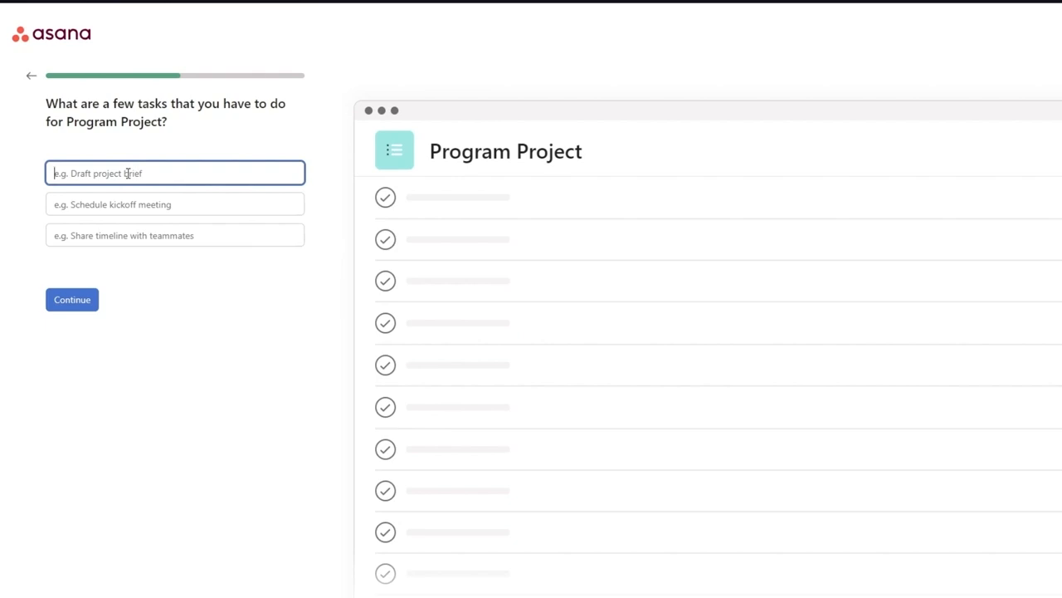
Add the tasks Coding, Dev and Front End to the project and accept the sections To do, Doing and Done.
text(Coding)
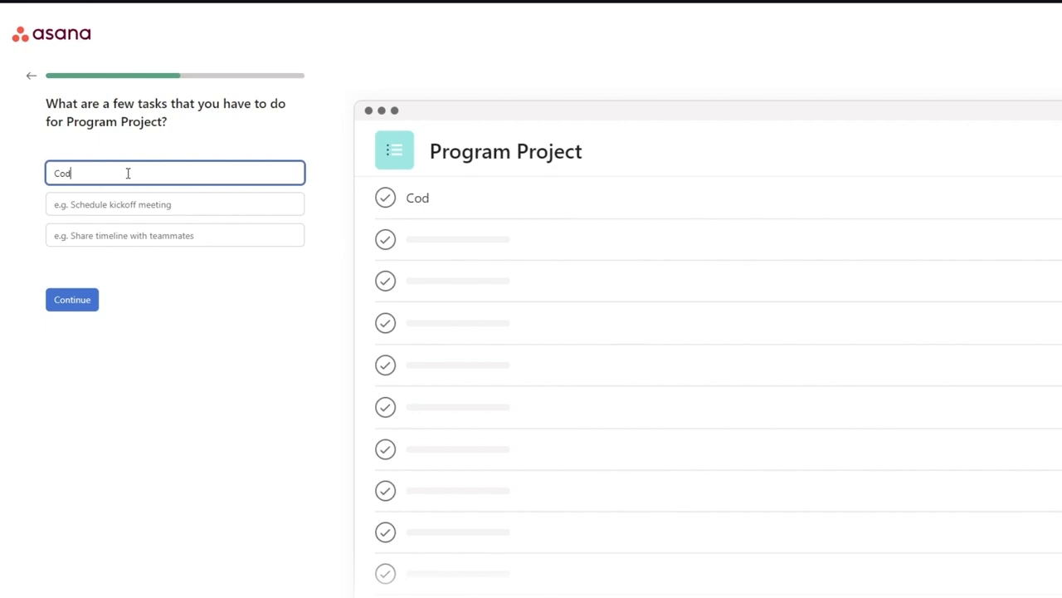
key(Tab)
text(Dev)
key(Tab)
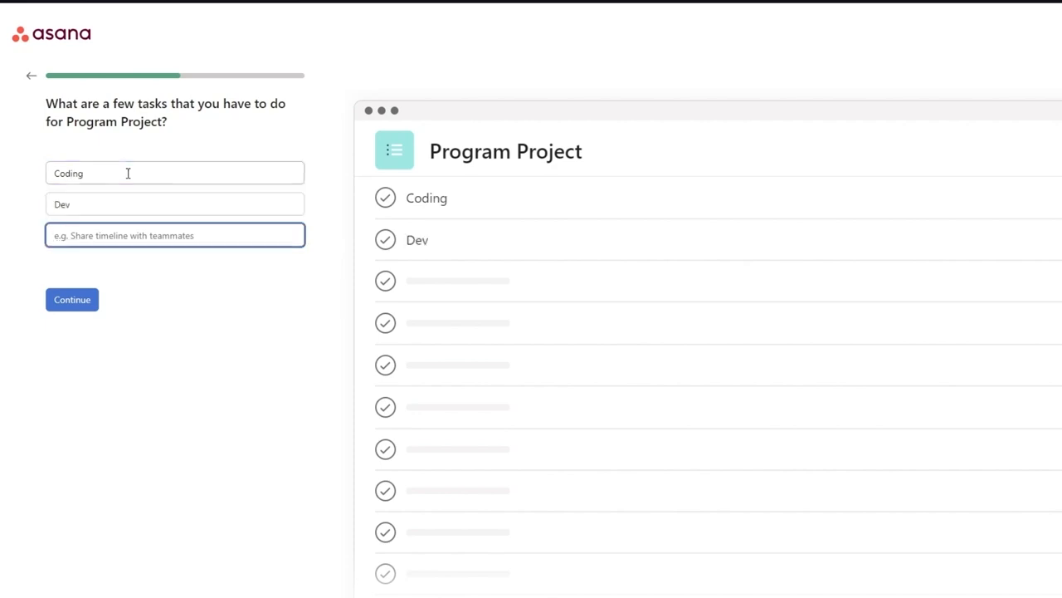
text(Front )
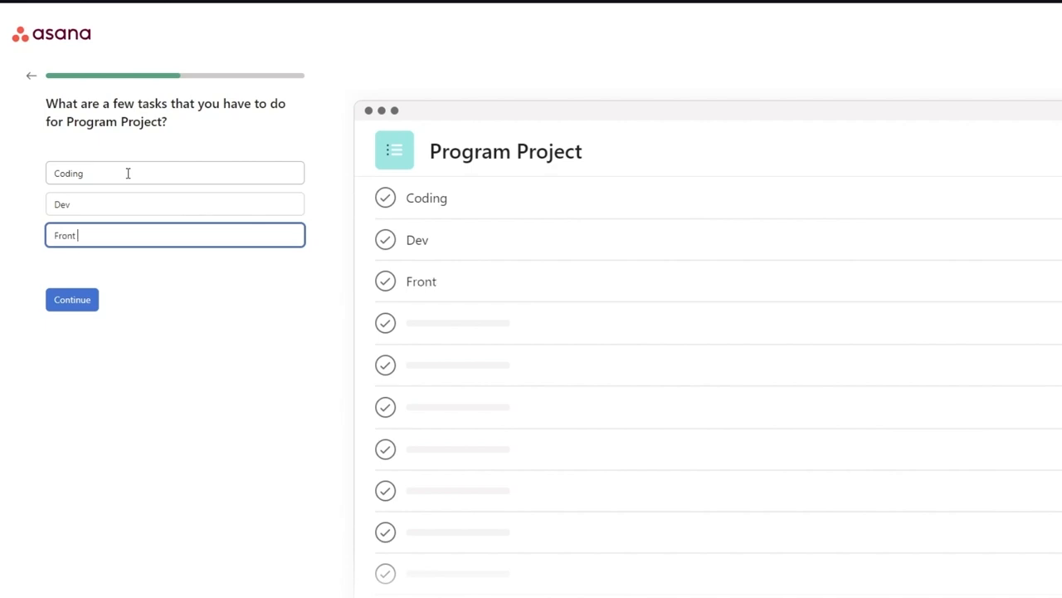
text(End)
click(86, 301)
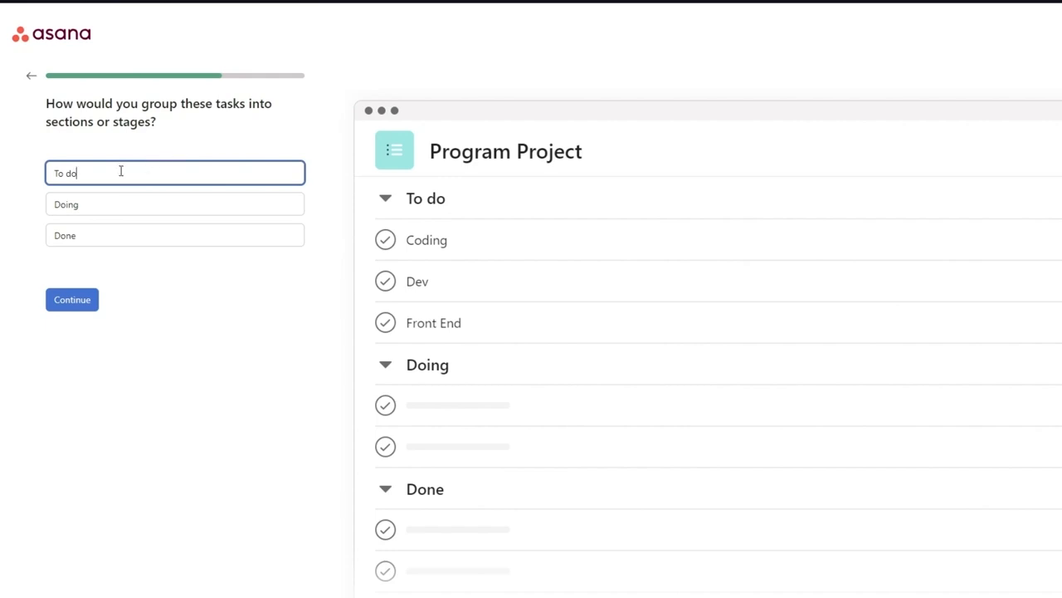
click(73, 295)
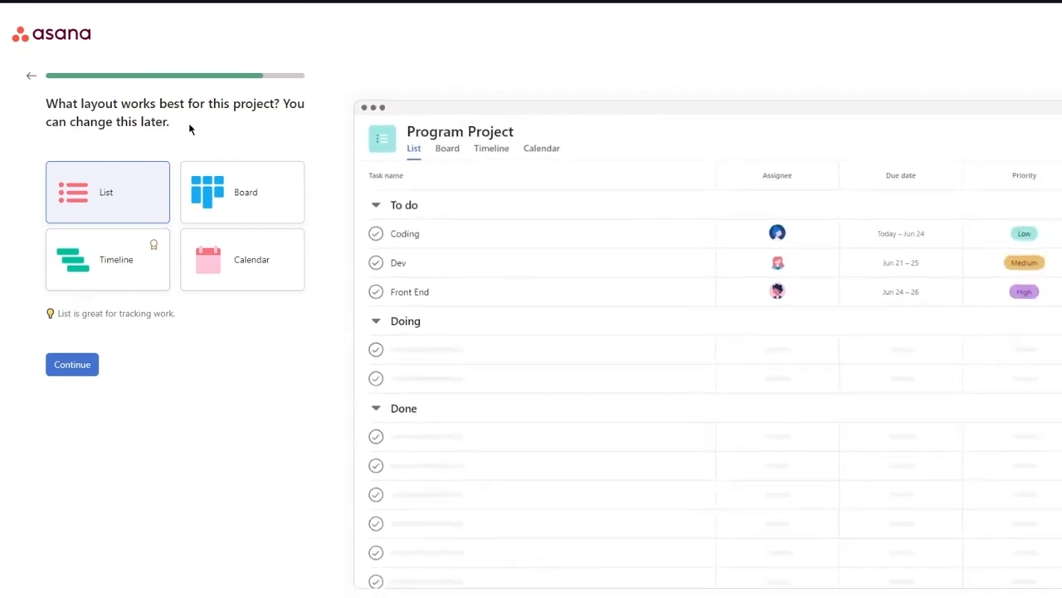
Preview the Board, Timeline and Calendar layouts for the project.
drag(188, 137, 42, 102)
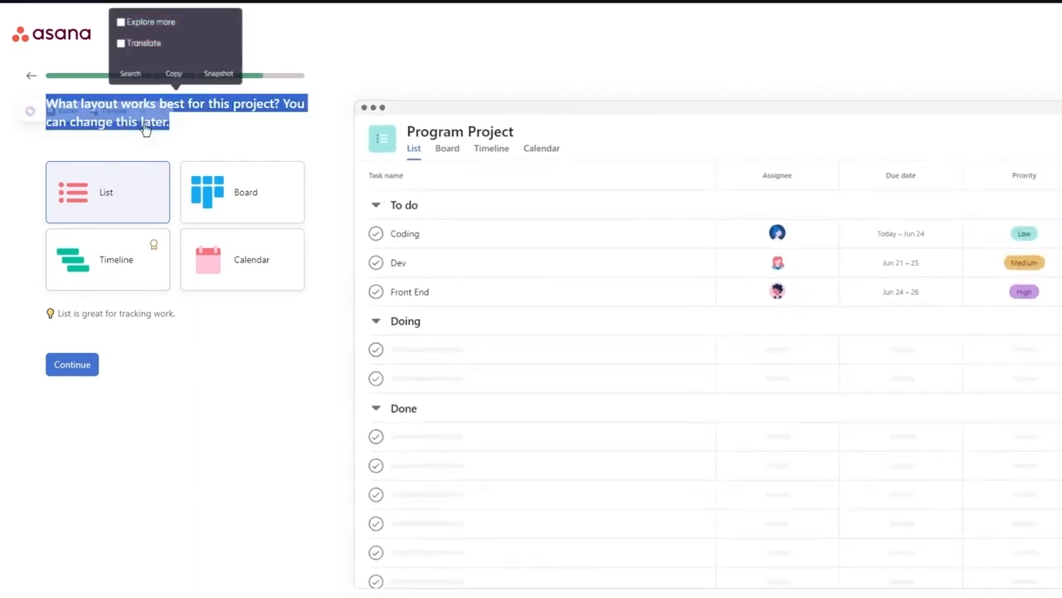
click(266, 133)
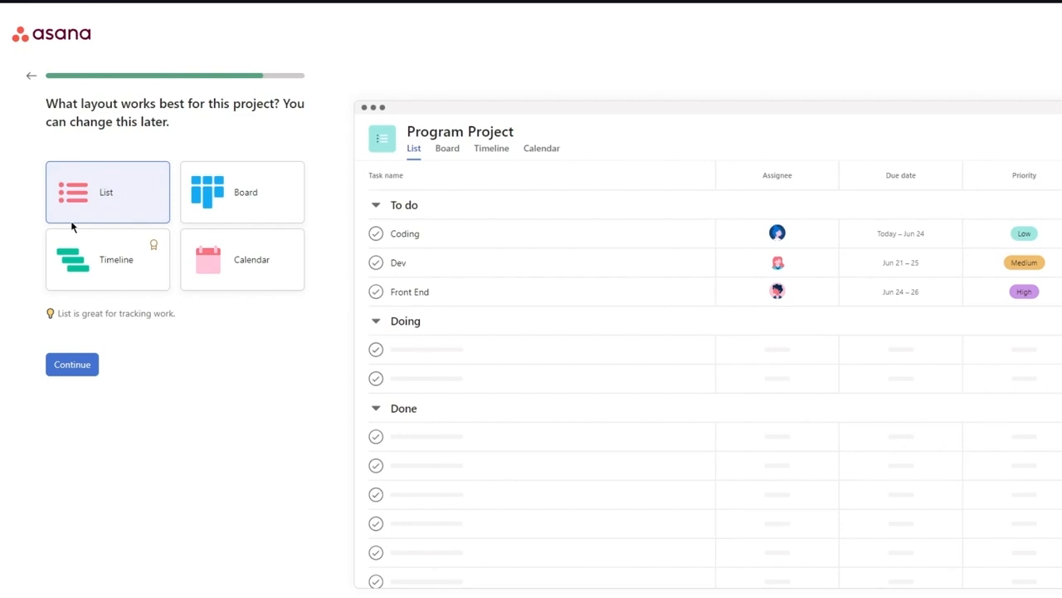
click(207, 195)
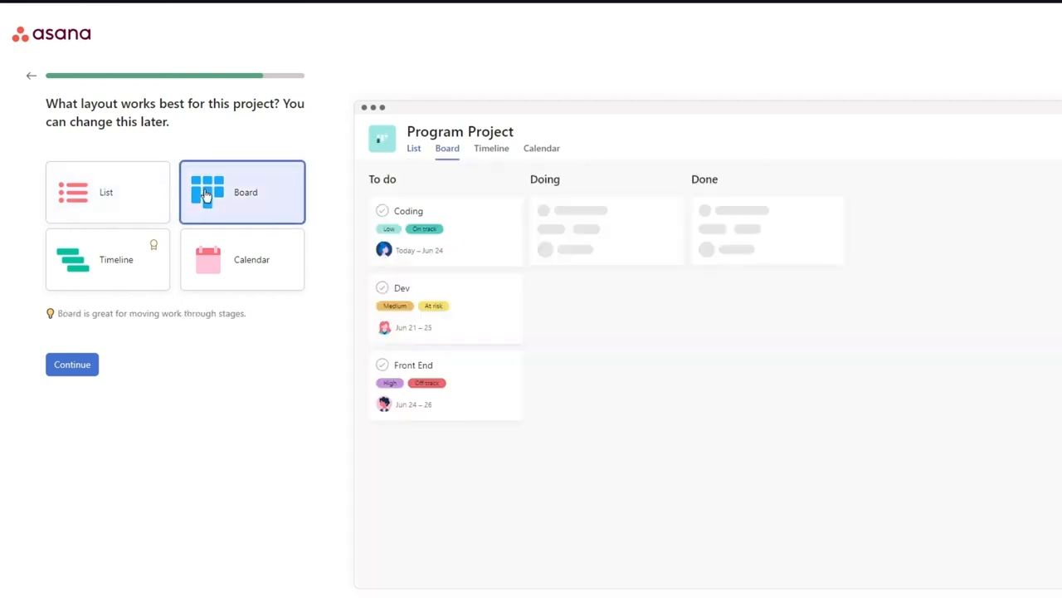
click(124, 264)
click(246, 252)
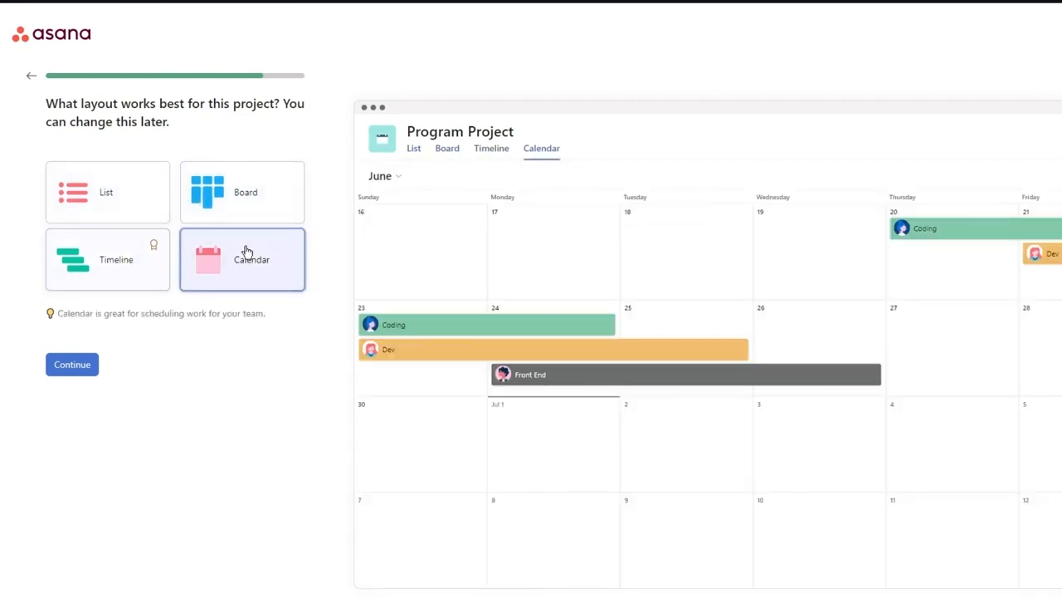
Compare the List and Board previews, choose the List layout for the project and continue.
click(169, 205)
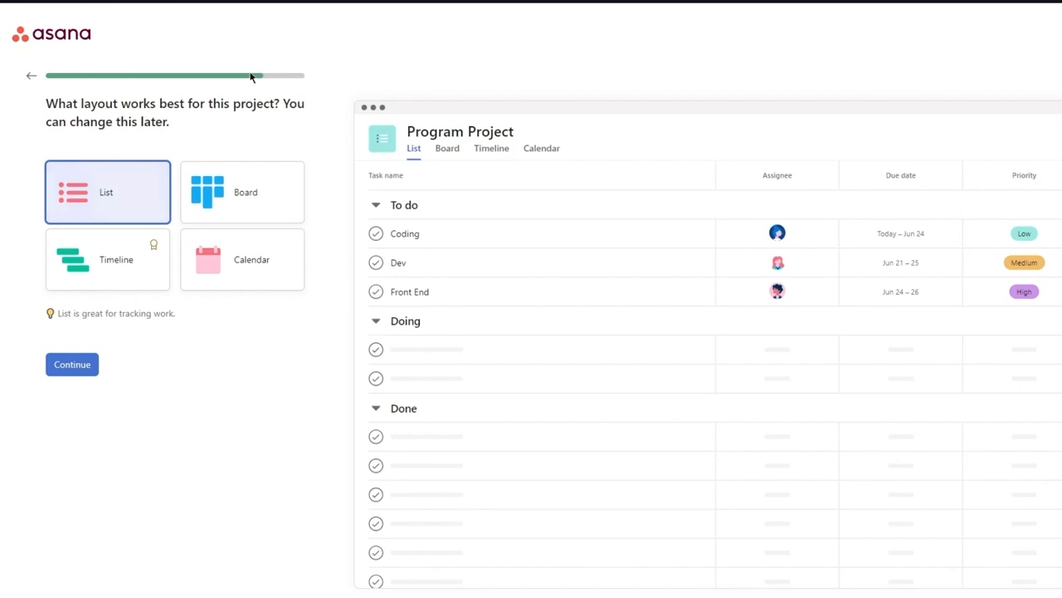
click(240, 178)
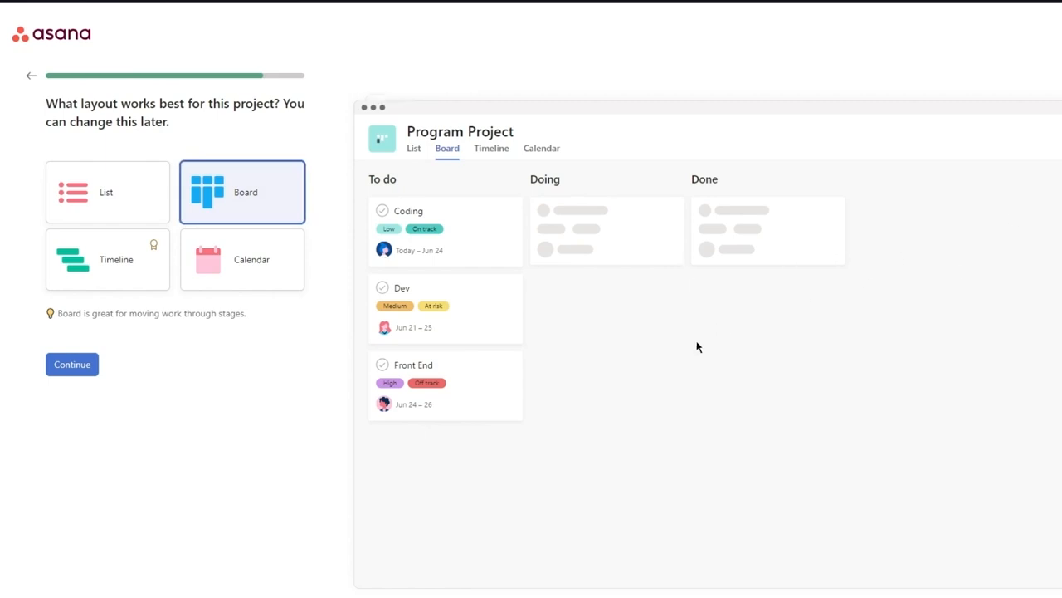
click(133, 217)
click(54, 375)
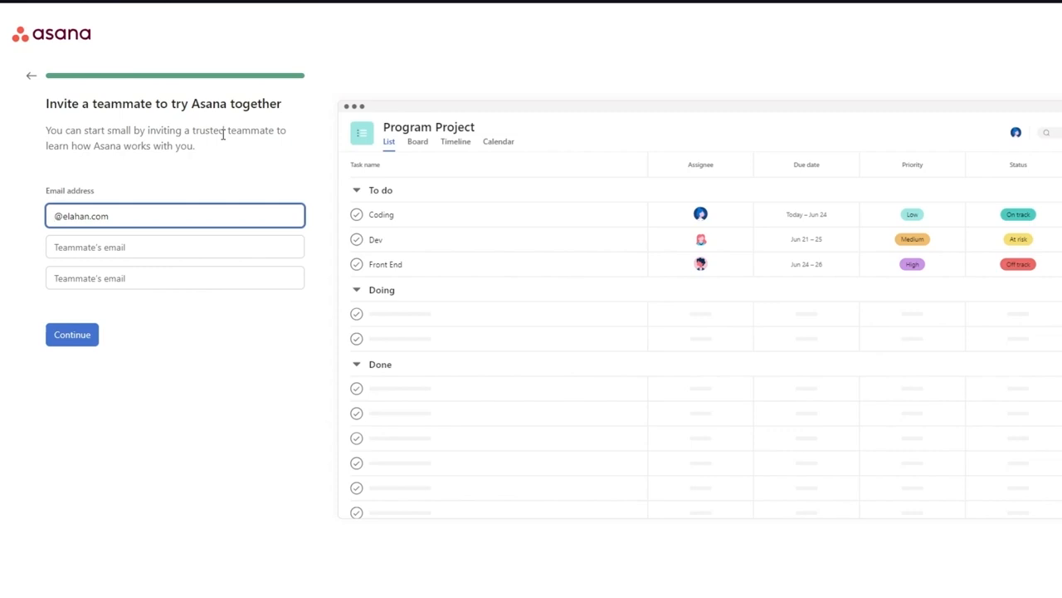
Continue without adding teammates' emails and skip the app downloads to finish the account setup.
click(77, 339)
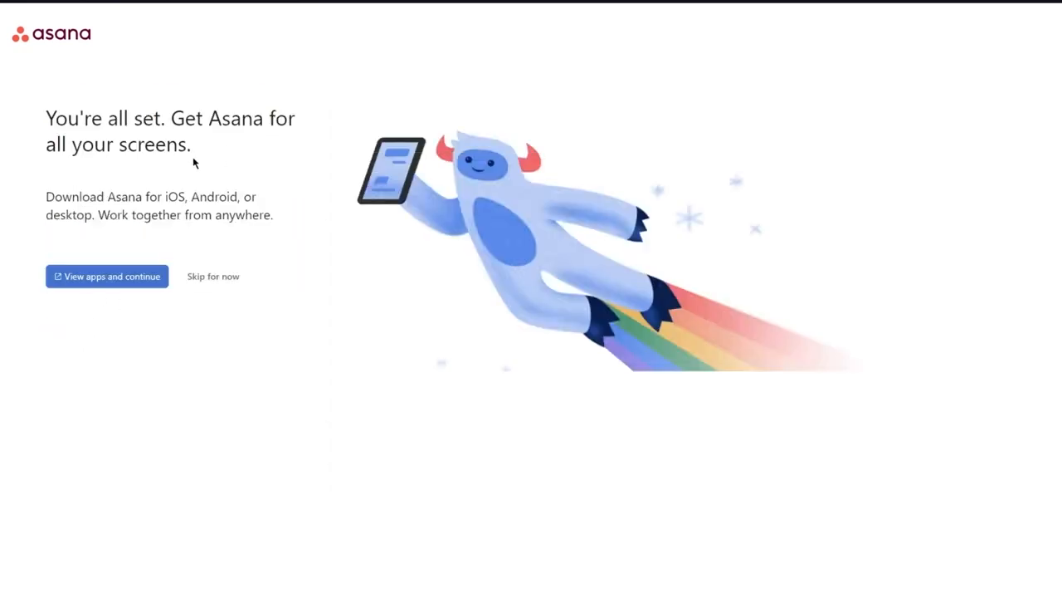
drag(194, 161, 31, 109)
click(45, 57)
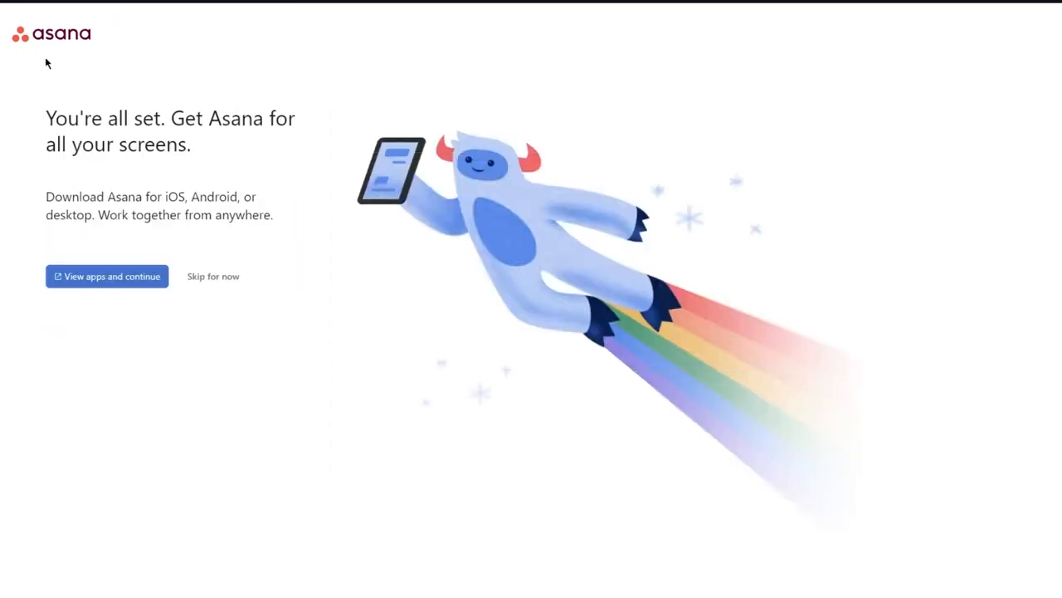
drag(210, 159, 36, 64)
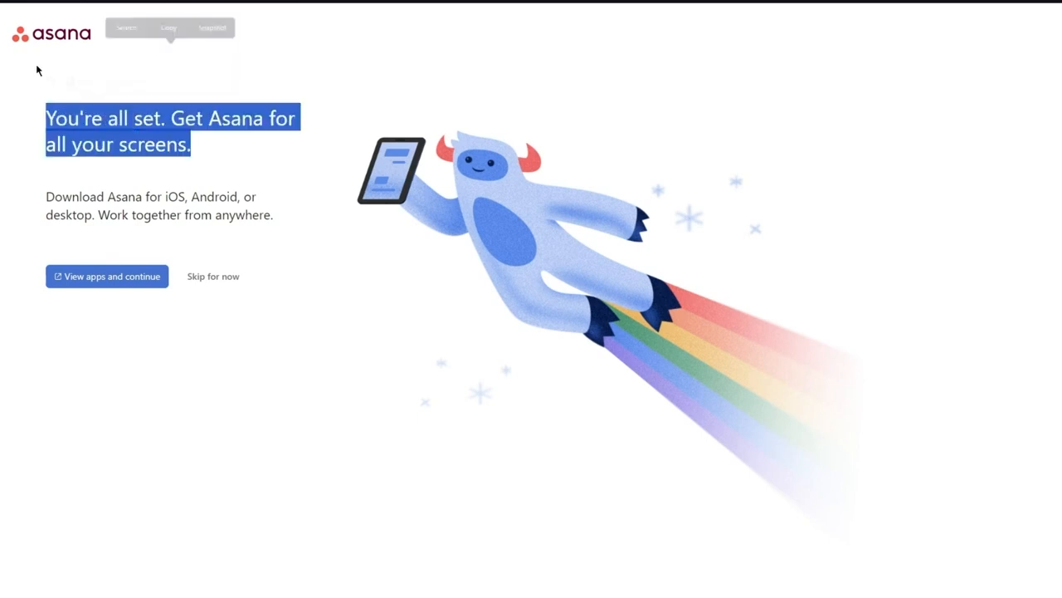
click(36, 64)
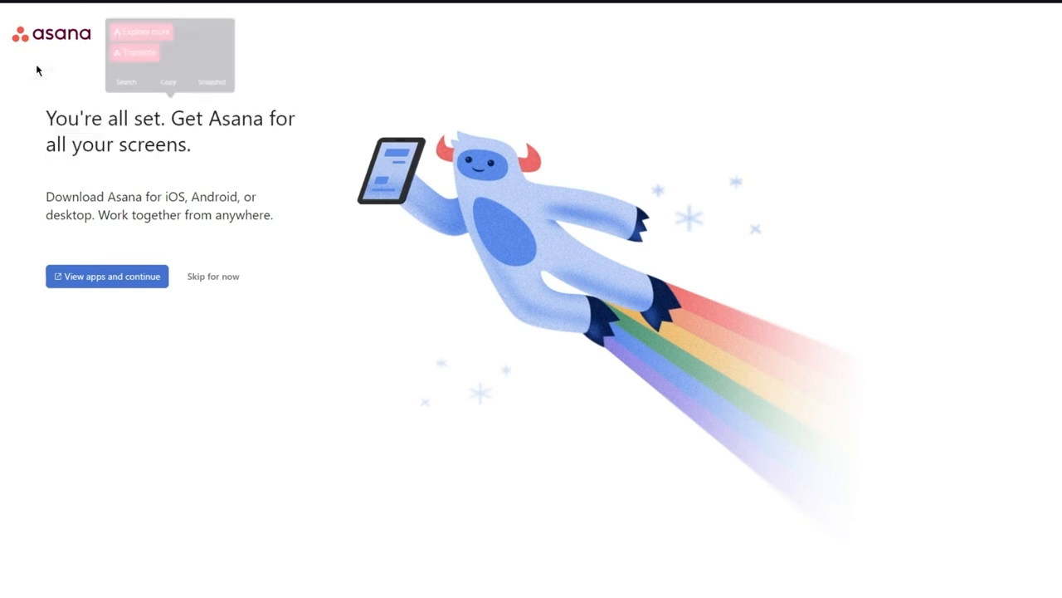
click(225, 280)
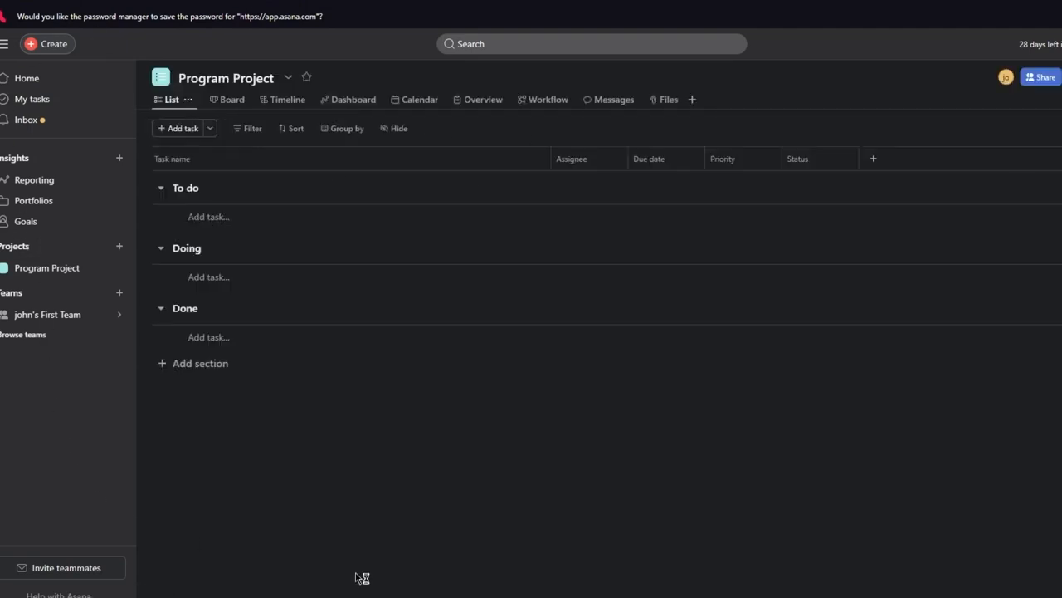
Open Home and examine its setup checklist and the widgets for tasks, projects, private notepad, assigned tasks, goals and people.
click(78, 86)
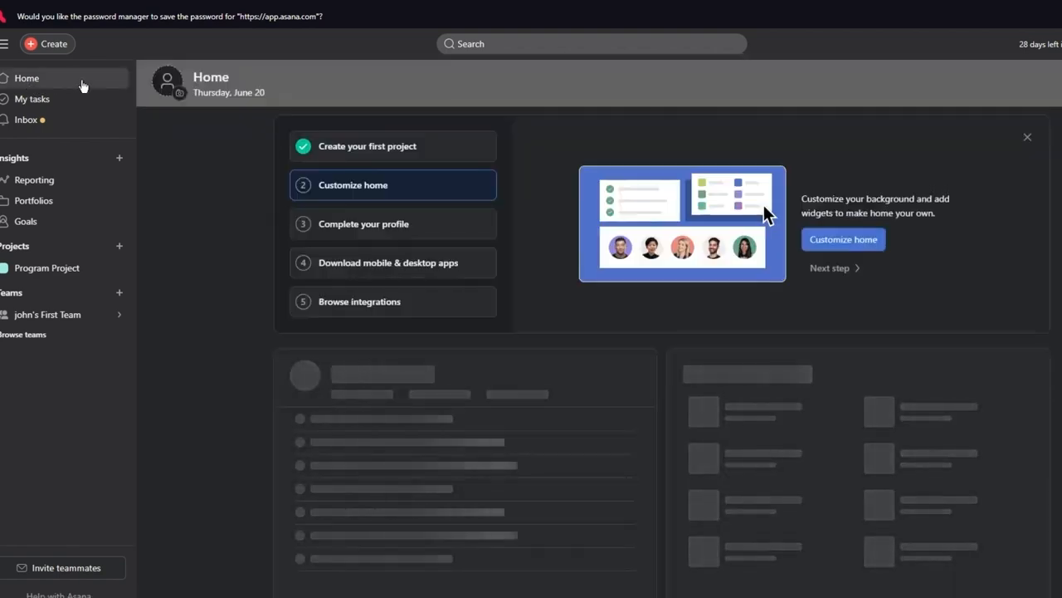
scroll(226, 188, down, 10)
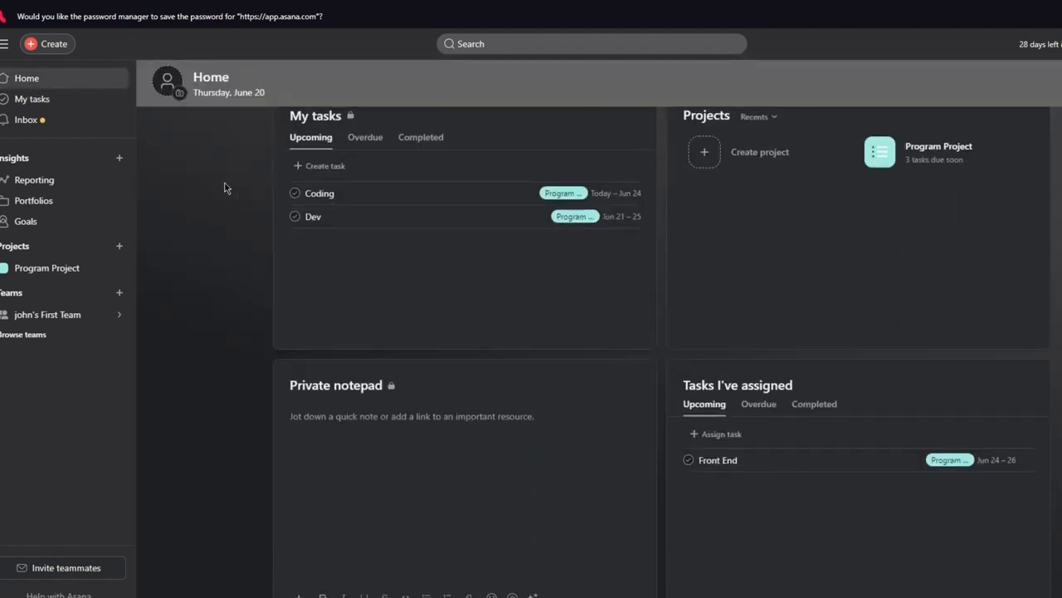
scroll(224, 188, up, 10)
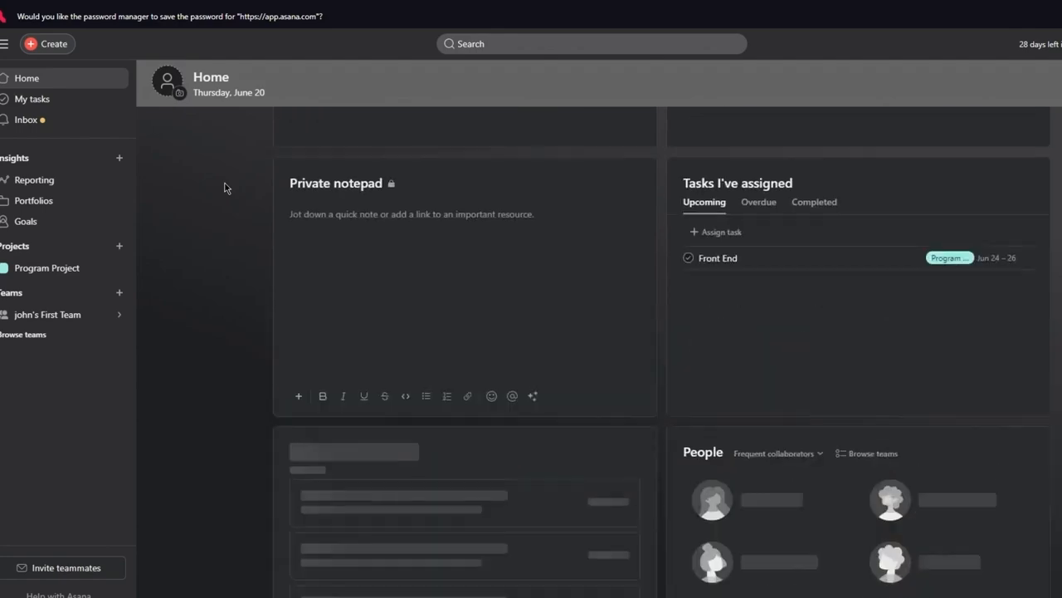
scroll(224, 188, down, 8)
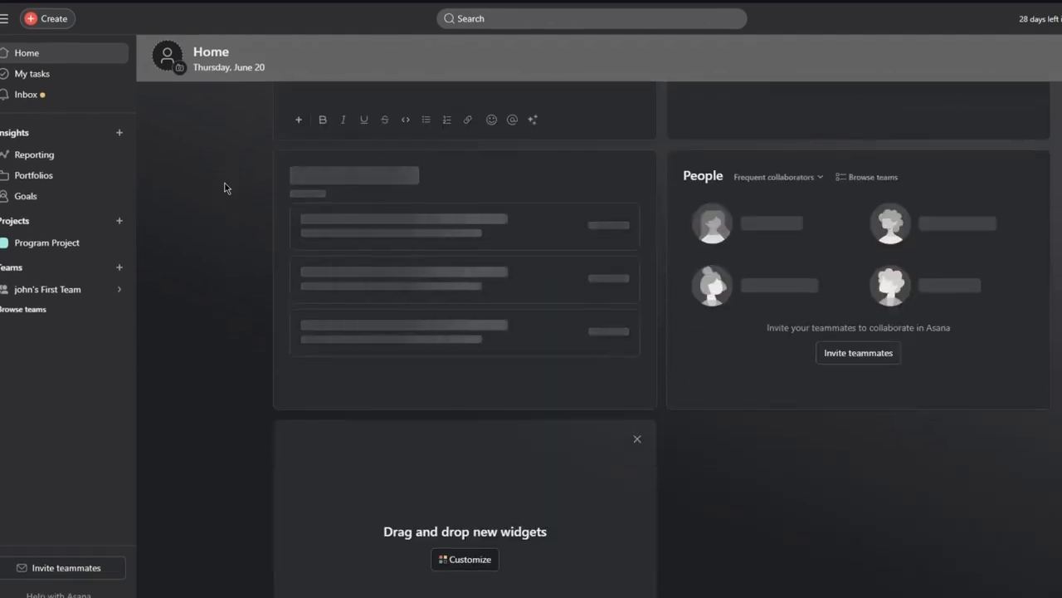
scroll(224, 188, up, 8)
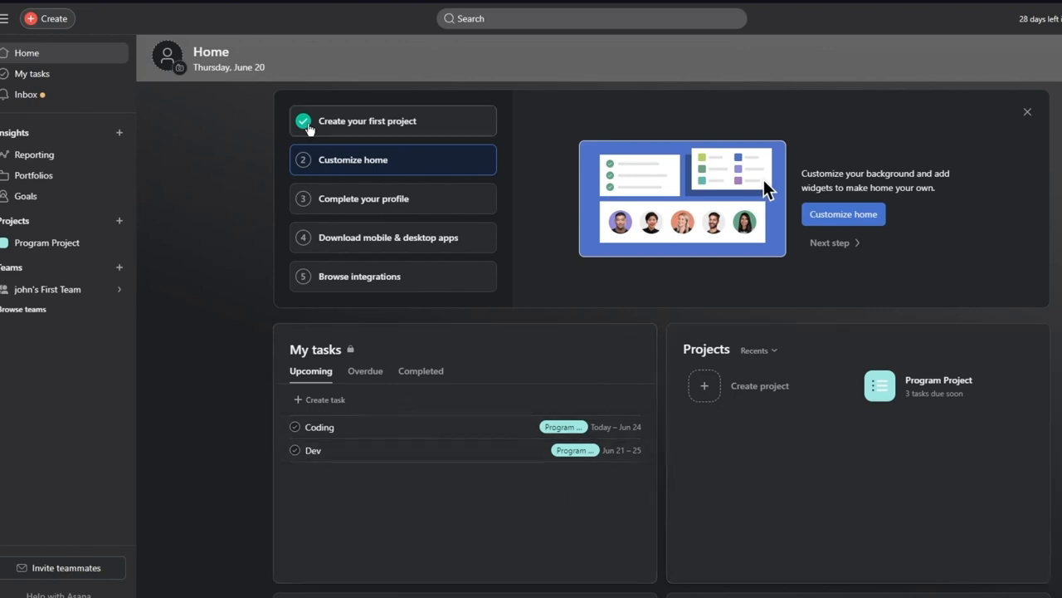
scroll(221, 150, down, 5)
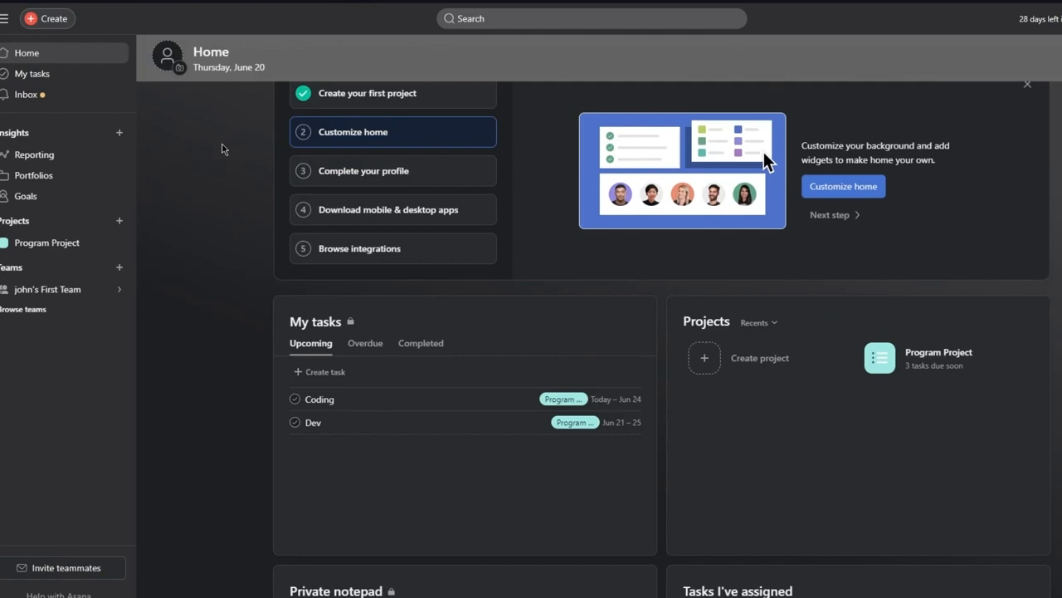
click(369, 278)
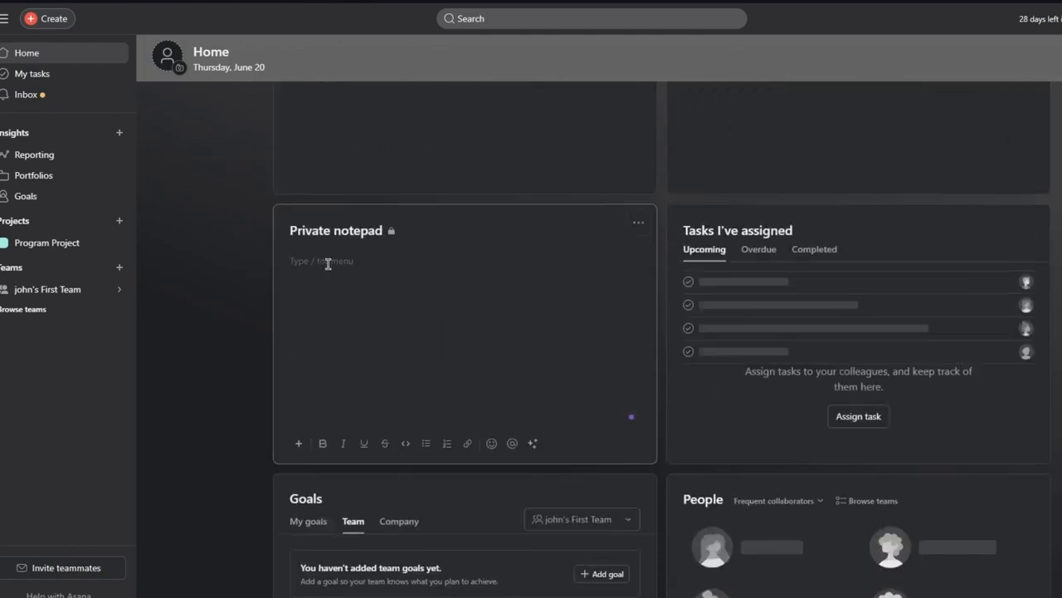
click(236, 201)
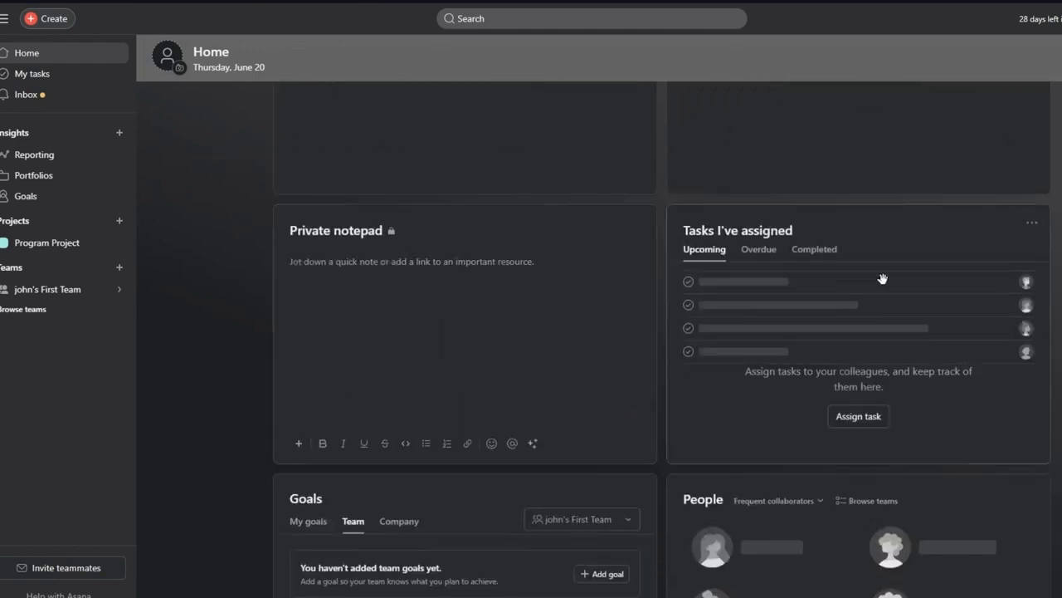
scroll(882, 277, down, 4)
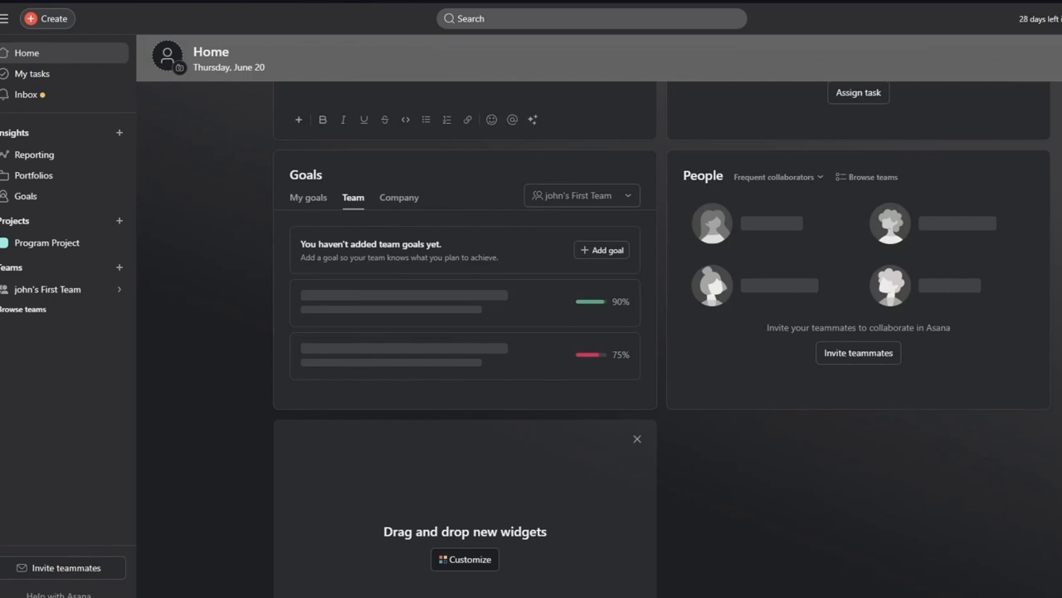
scroll(482, 274, down, 1)
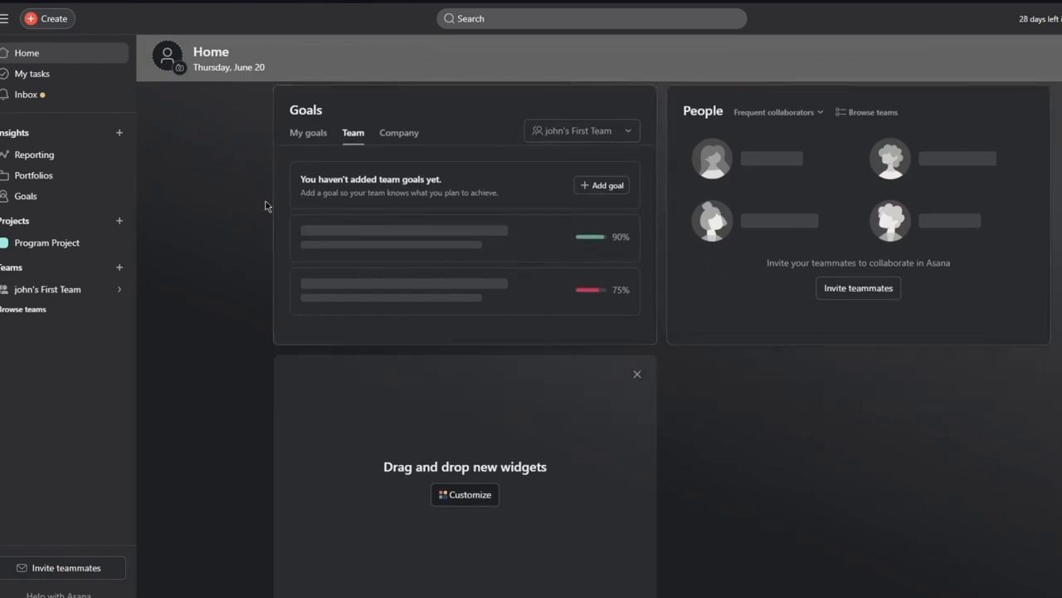
scroll(231, 219, down, 1)
scroll(231, 219, up, 10)
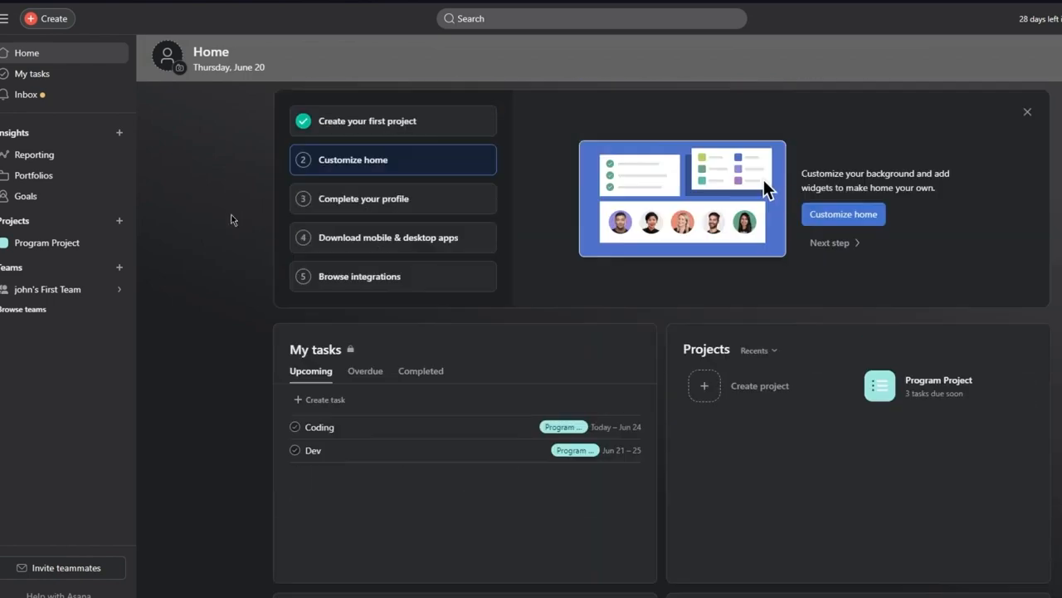
View the My tasks list and the Inbox activity.
click(41, 76)
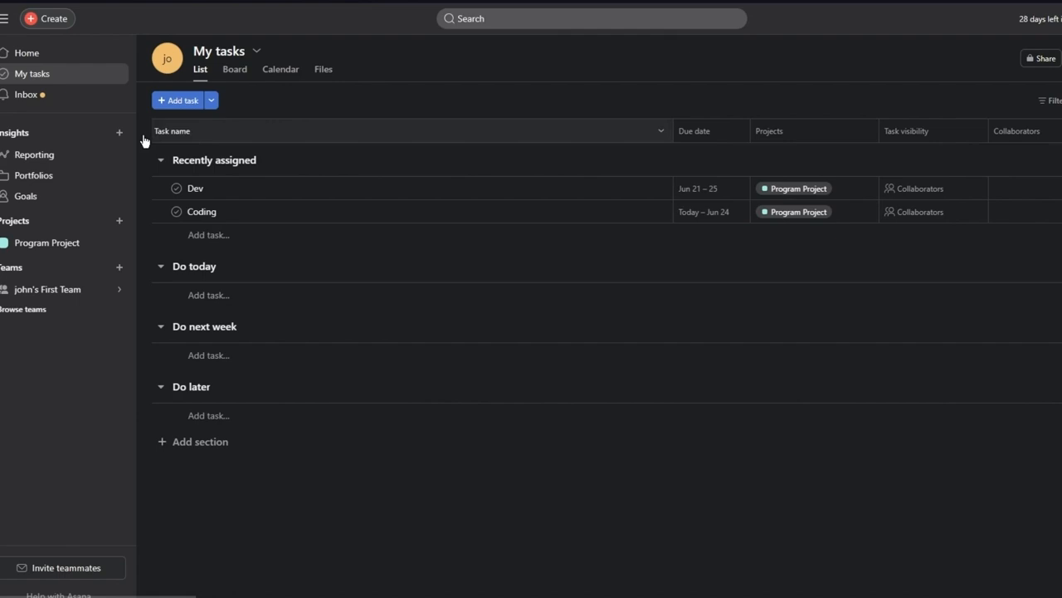
click(8, 98)
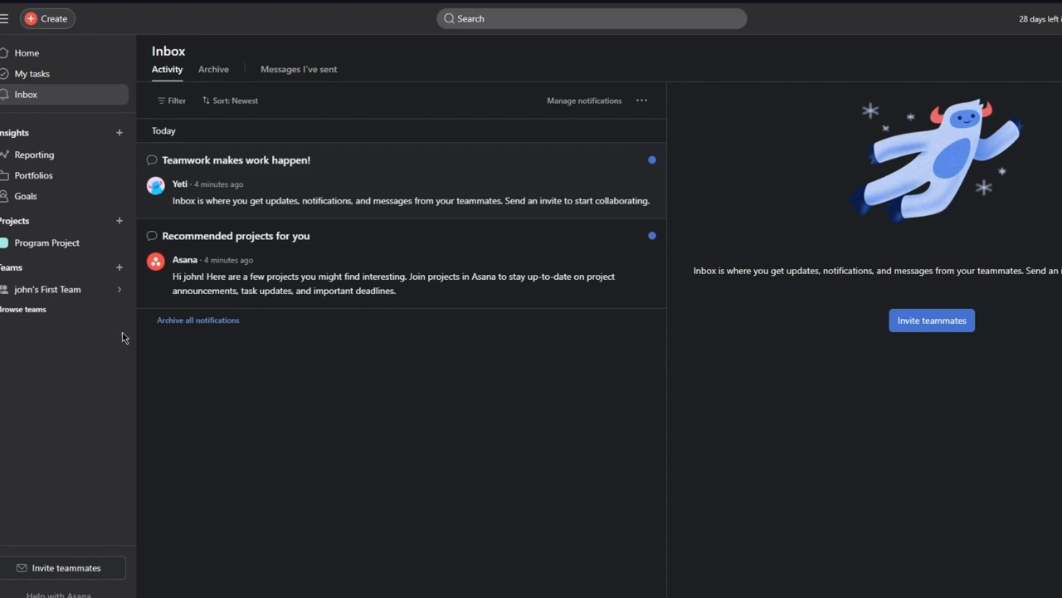
Open the account's display settings and check the available theme options.
click(1039, 18)
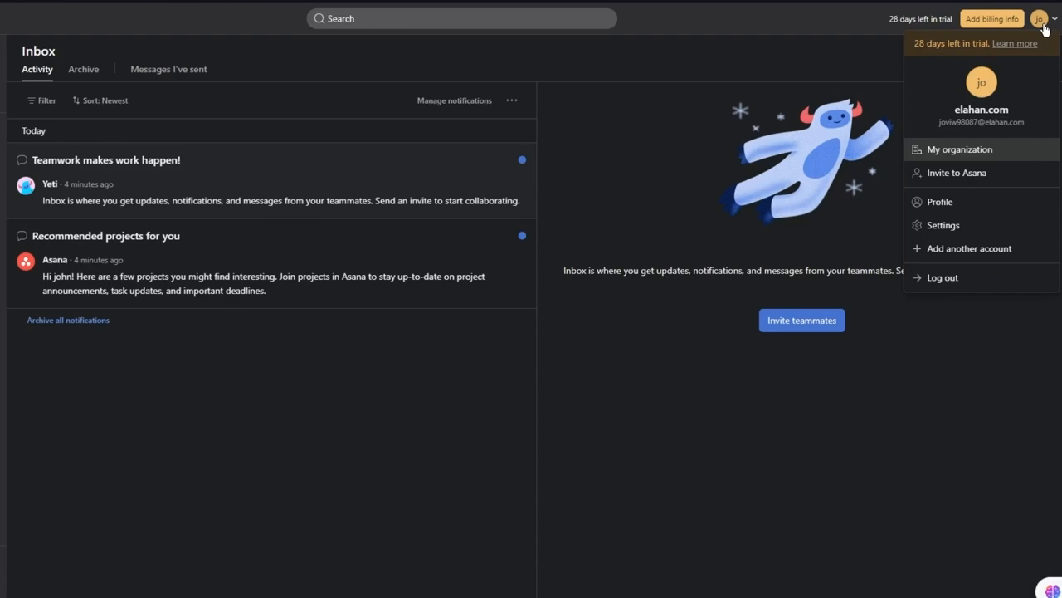
click(943, 224)
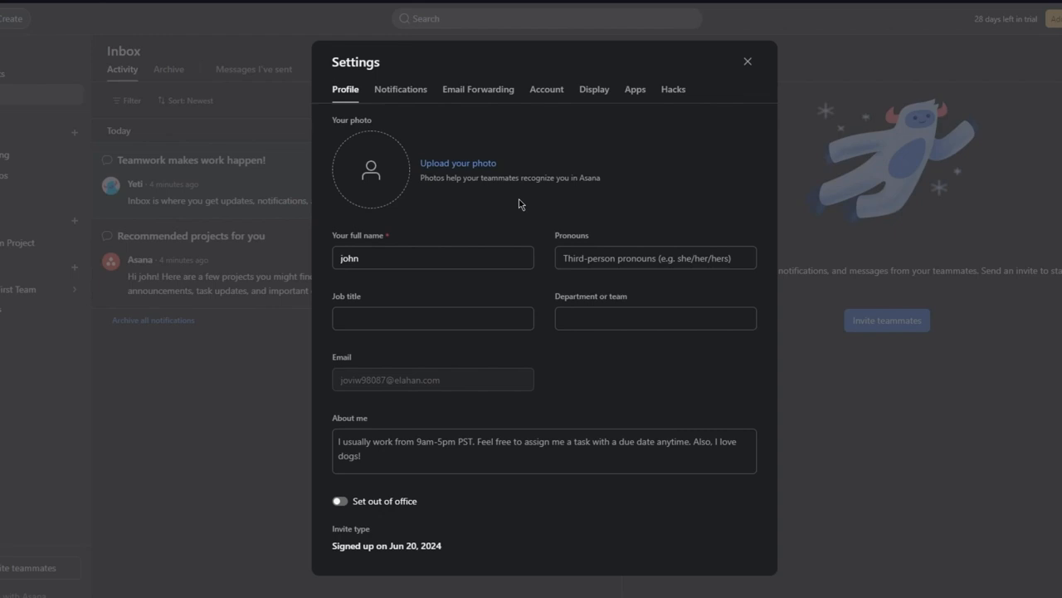
click(586, 91)
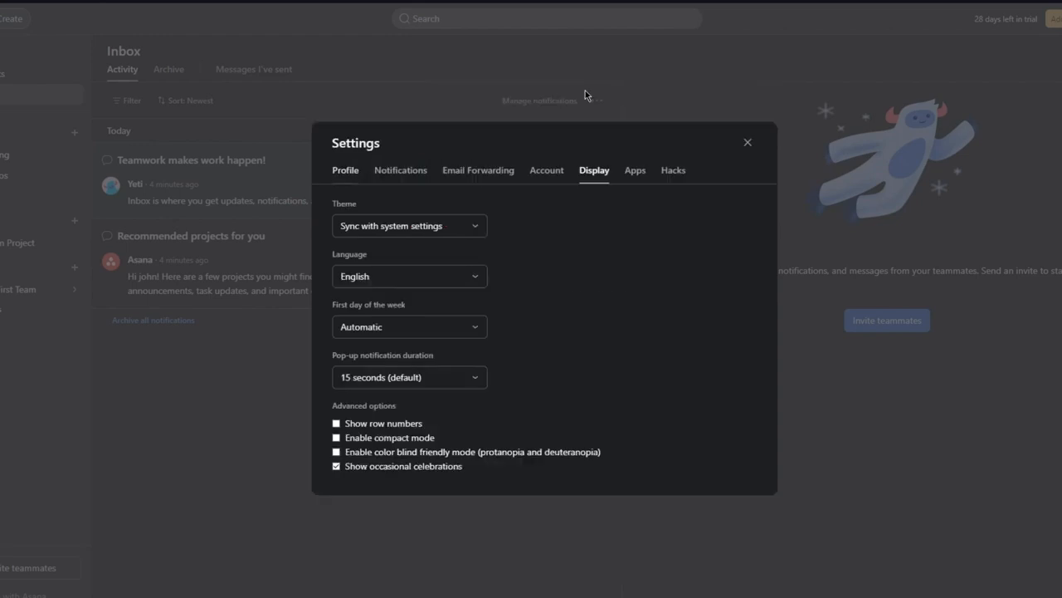
click(446, 231)
click(449, 227)
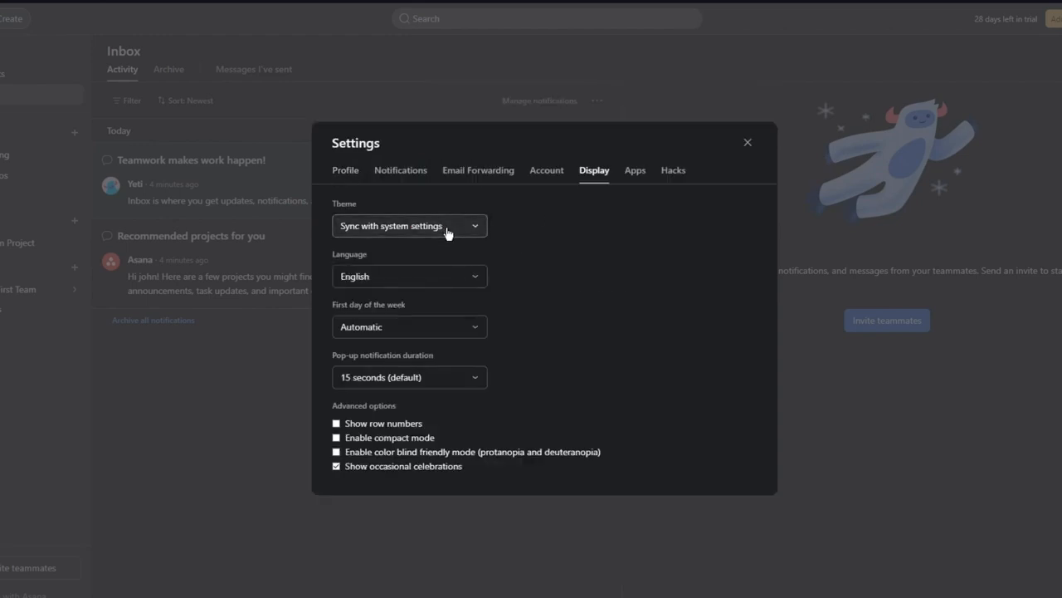
Look through the language, first day of the week and pop-up notification duration choices, and close the settings.
click(410, 276)
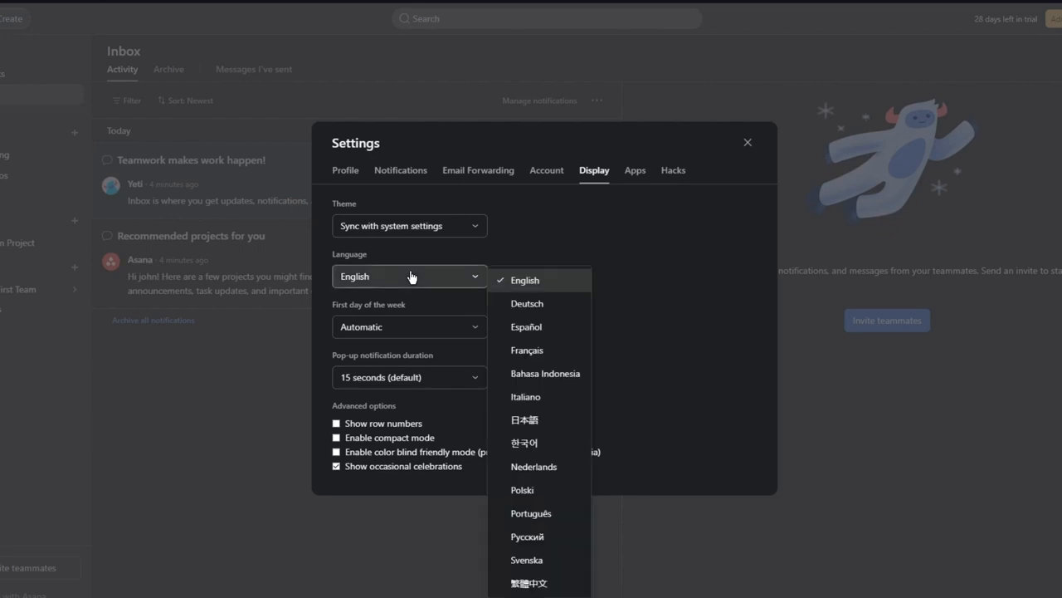
click(412, 280)
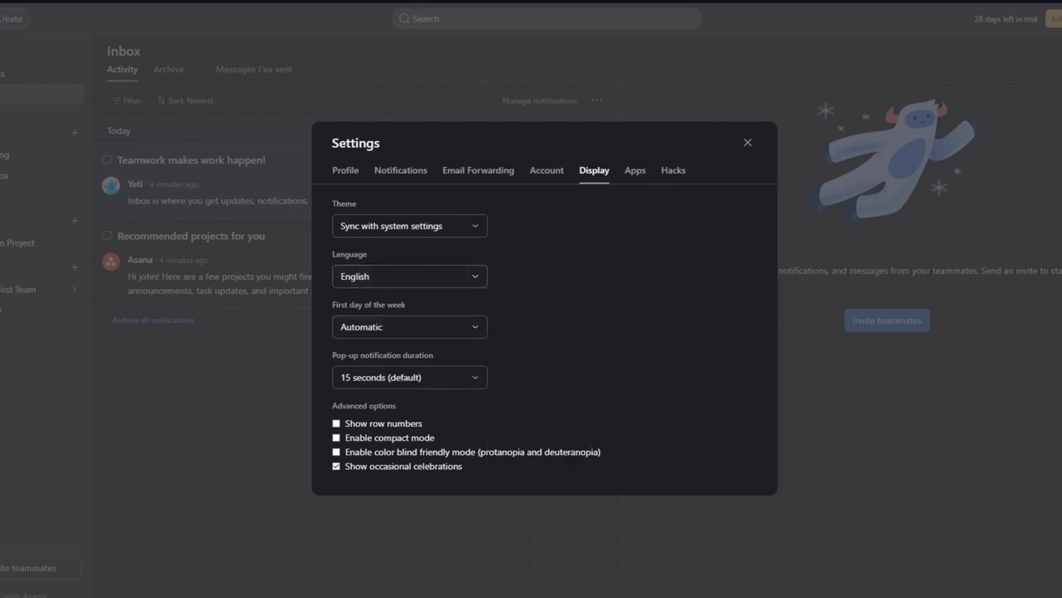
click(414, 330)
click(430, 327)
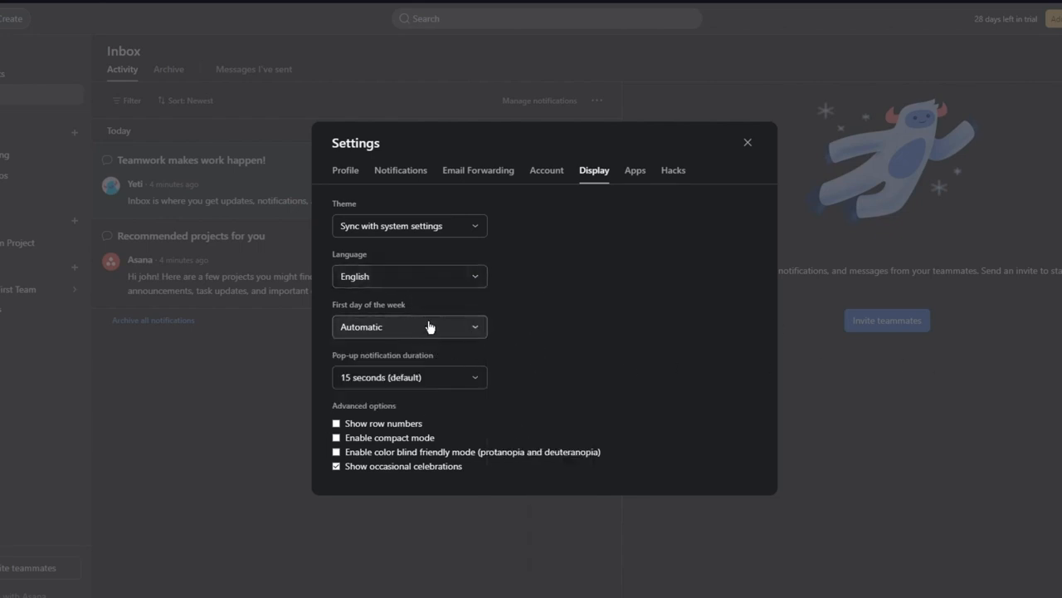
click(432, 328)
click(441, 330)
click(456, 392)
click(454, 390)
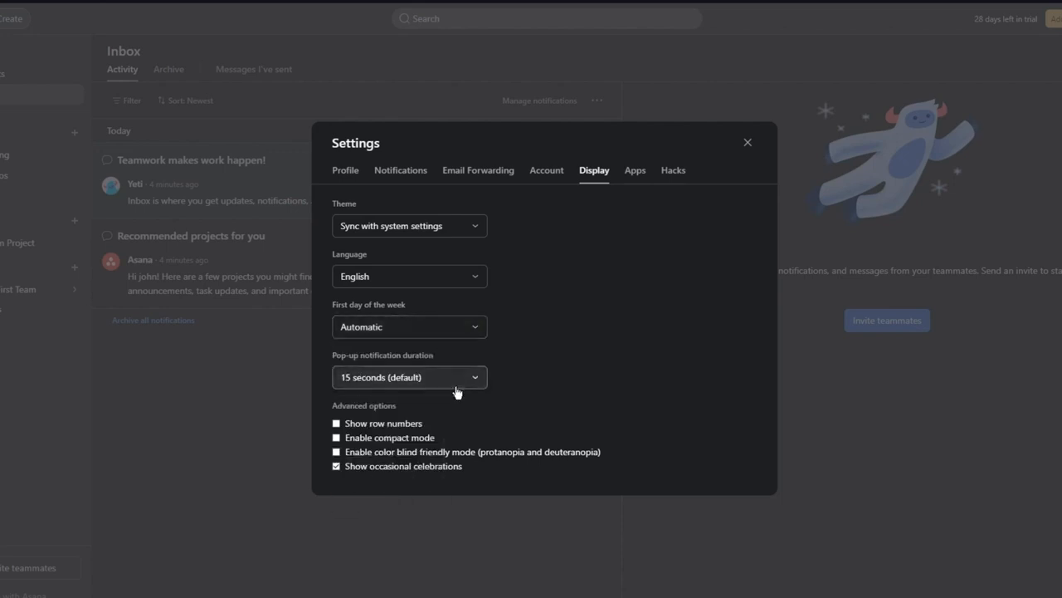
click(748, 142)
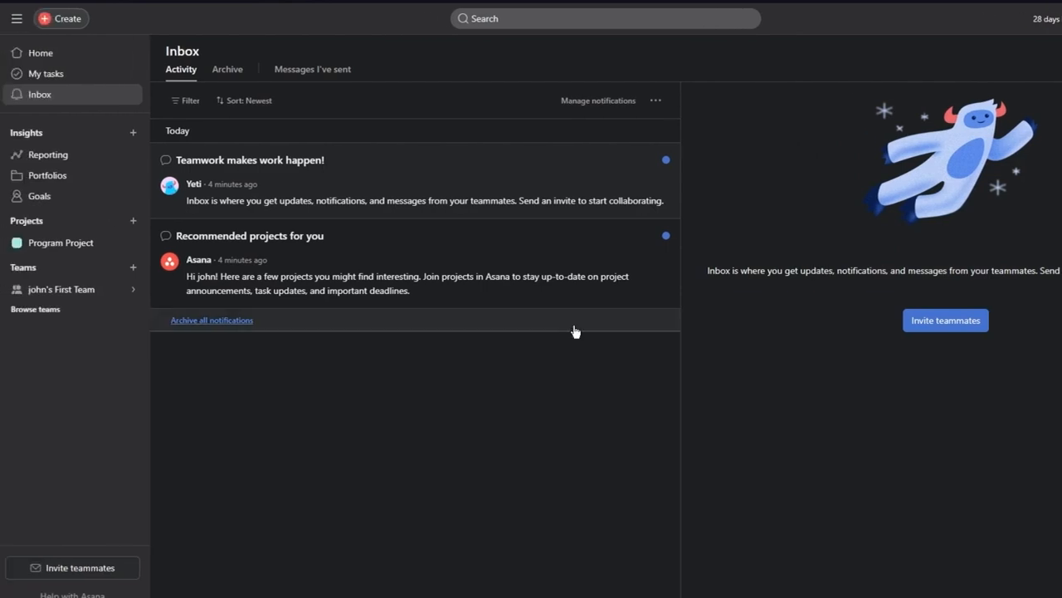
Start a new team and name it Sales.
click(41, 269)
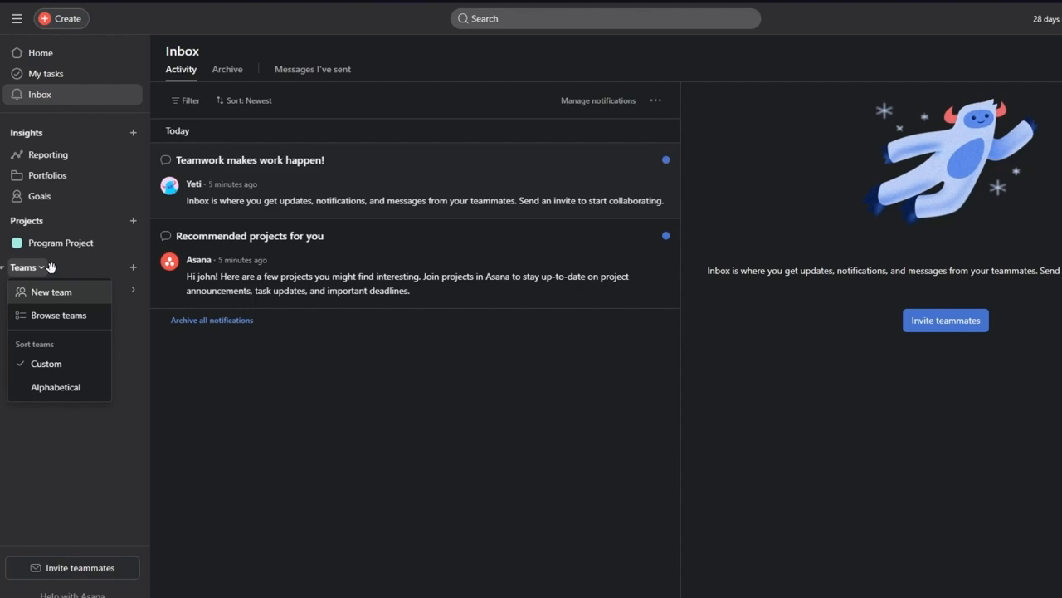
click(83, 292)
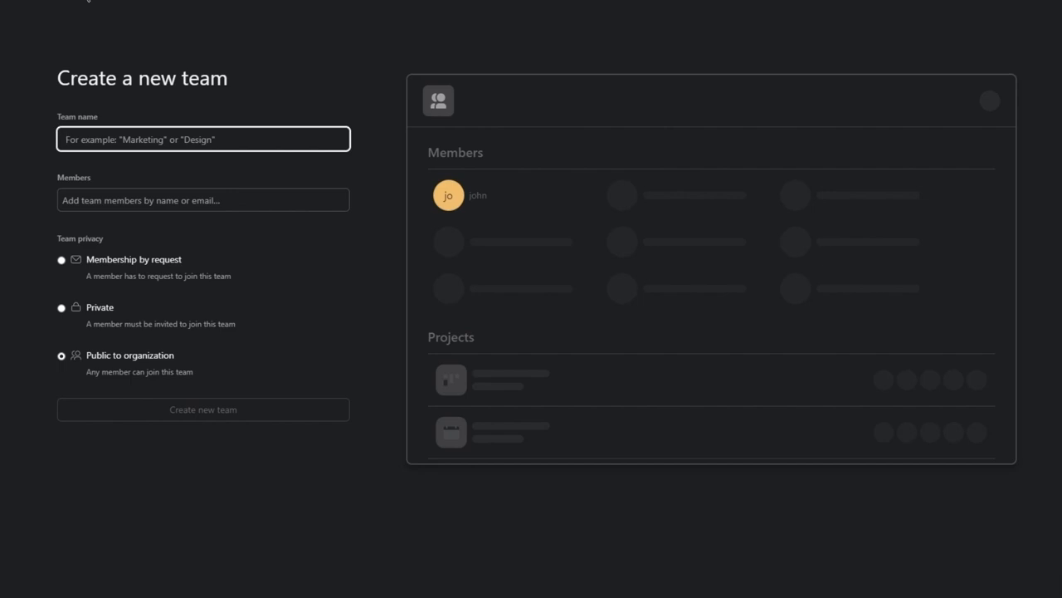
click(176, 136)
text(Sales)
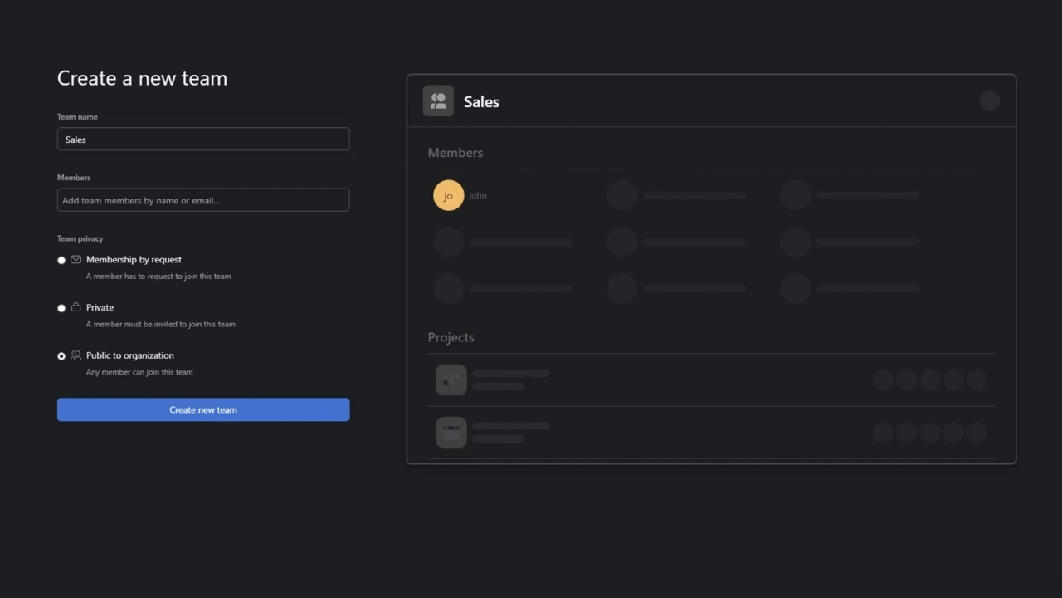
click(140, 206)
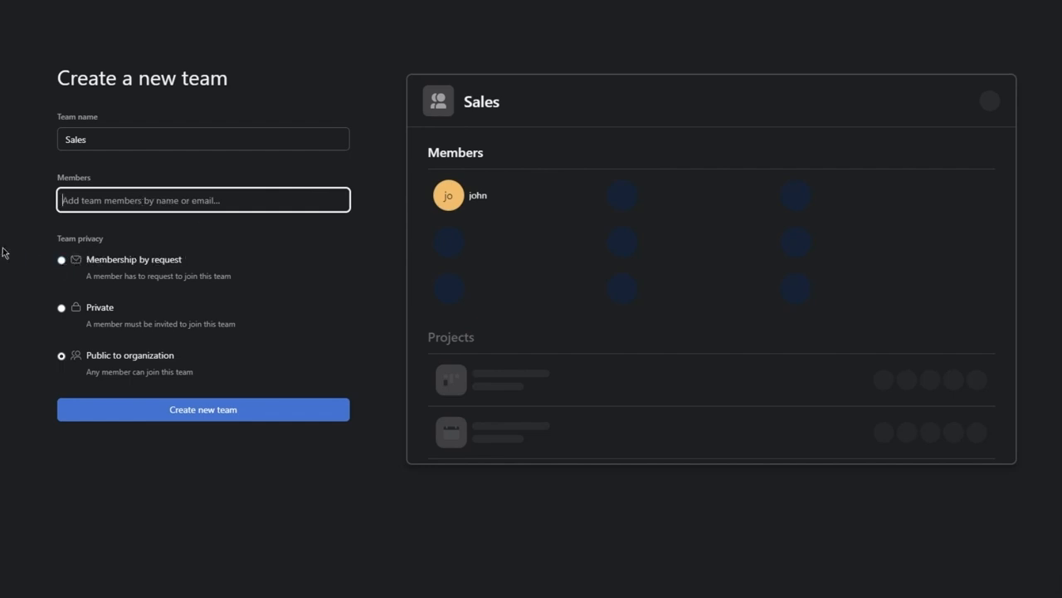
Set the Sales team's privacy to Membership by request and create the team.
click(62, 261)
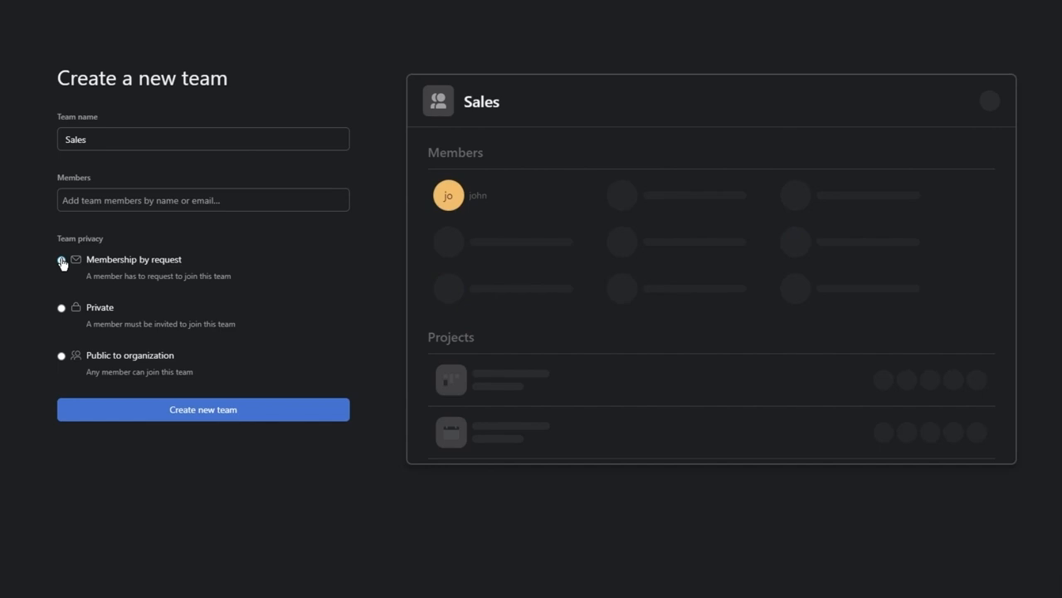
click(64, 312)
click(62, 356)
click(64, 262)
click(175, 410)
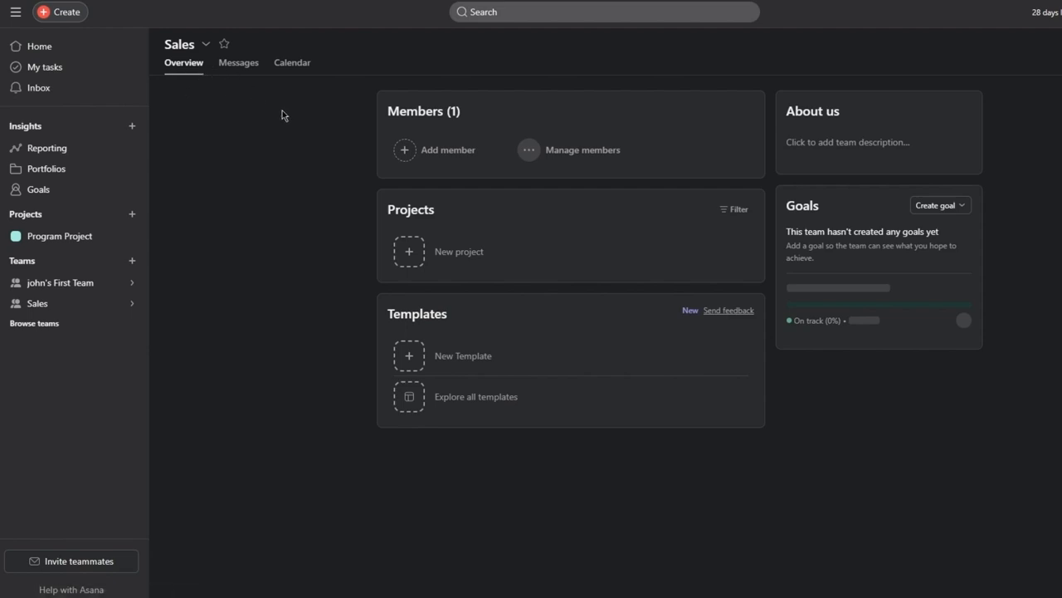
Examine the Sales team's Members section, open its member invitation dialog and close it without inviting anyone.
drag(308, 99, 700, 159)
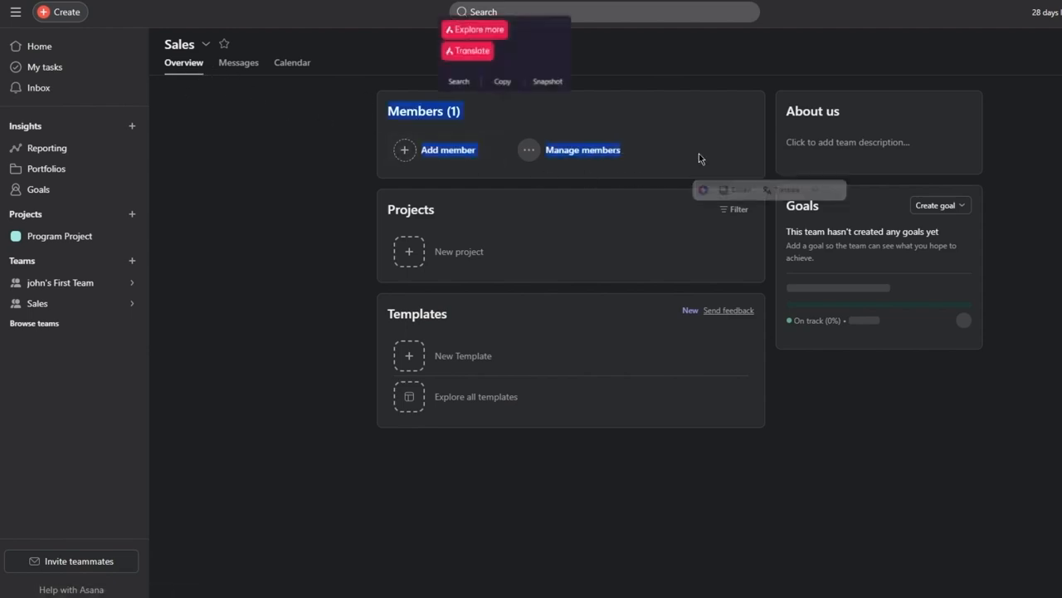
click(700, 158)
drag(327, 127, 645, 166)
click(679, 106)
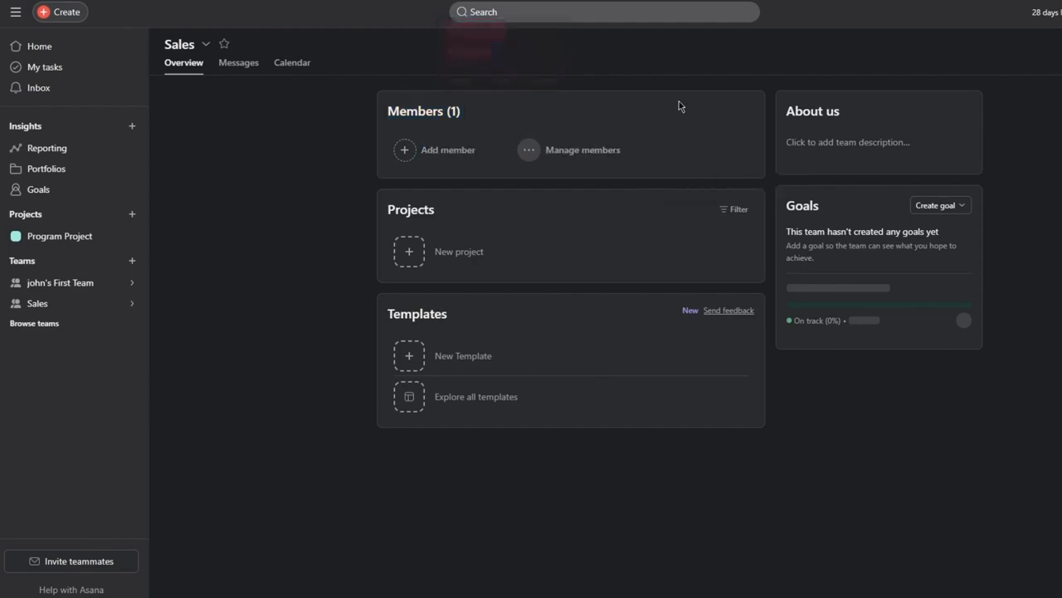
drag(325, 145, 598, 150)
click(705, 107)
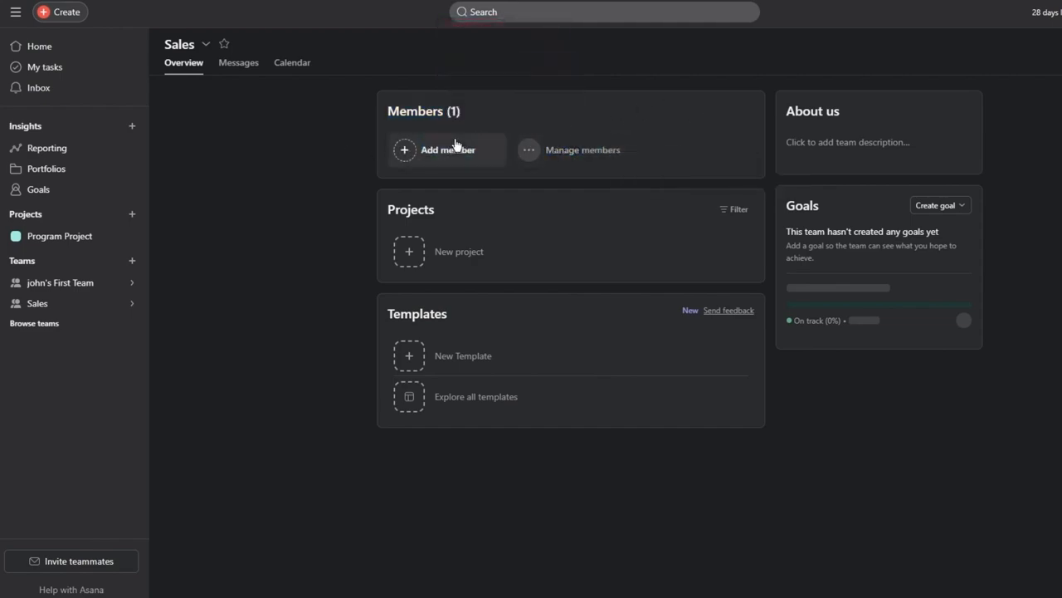
click(448, 150)
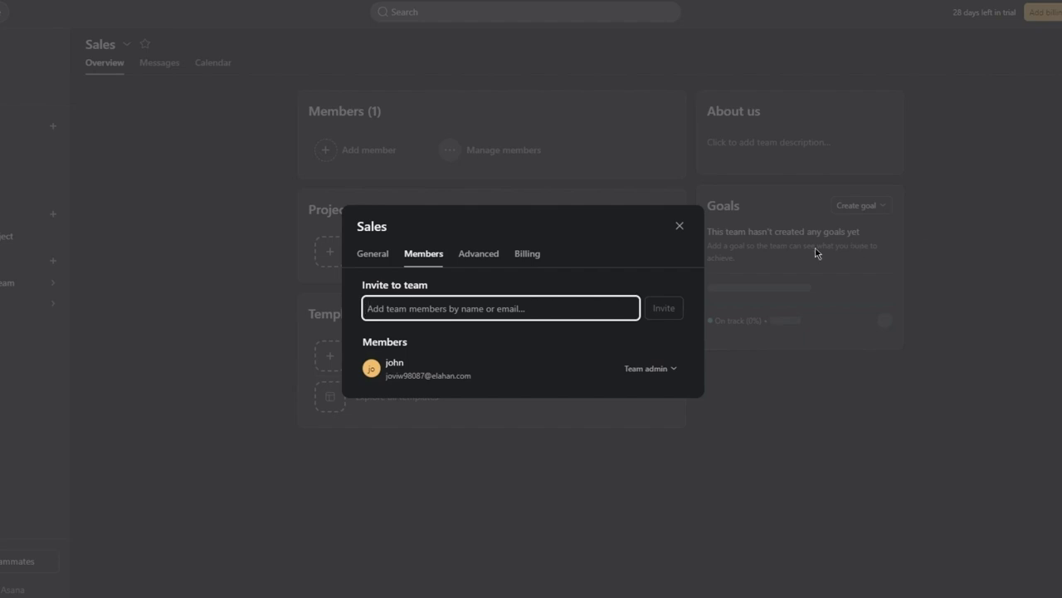
click(679, 225)
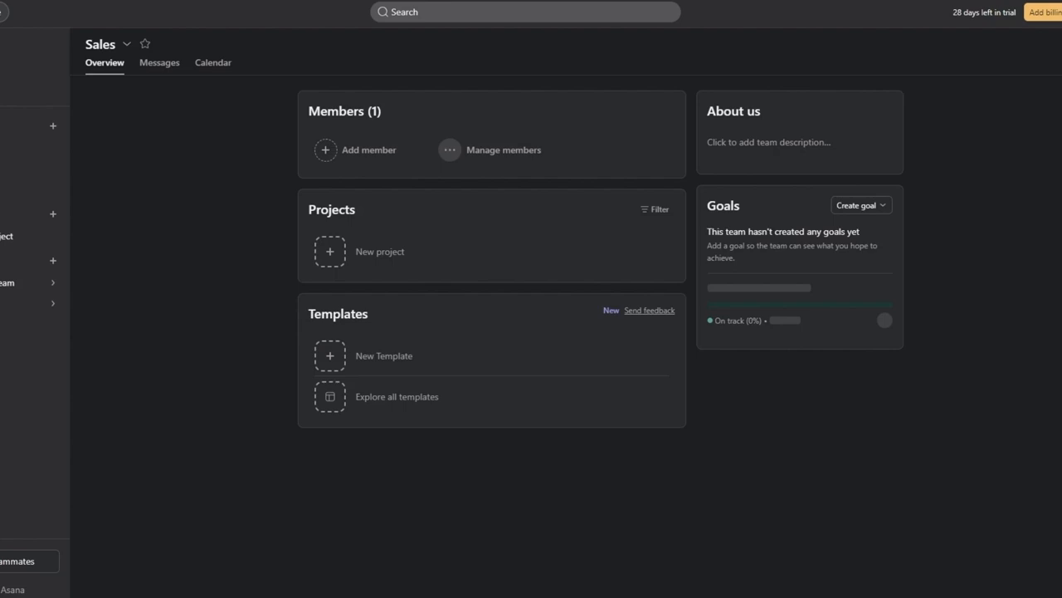
Start a new project in the Sales team and view the project template library.
click(330, 242)
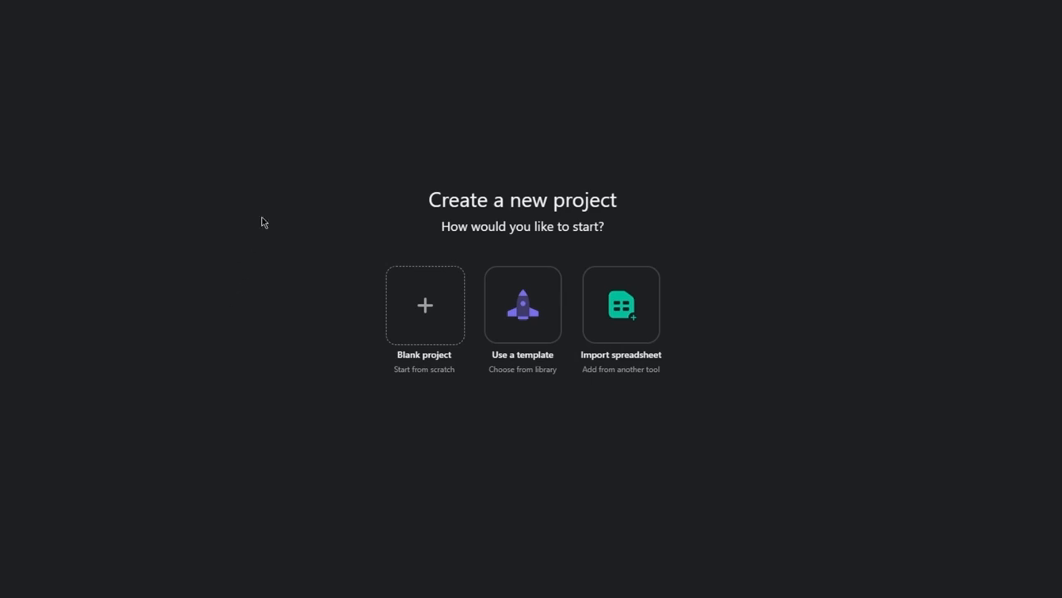
drag(263, 221, 882, 267)
click(883, 266)
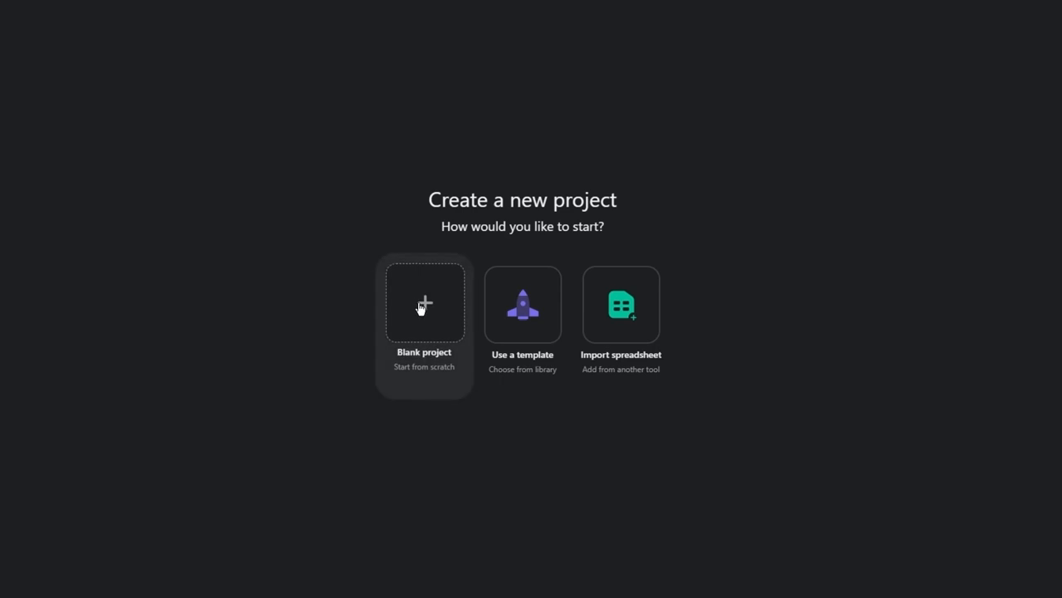
click(537, 315)
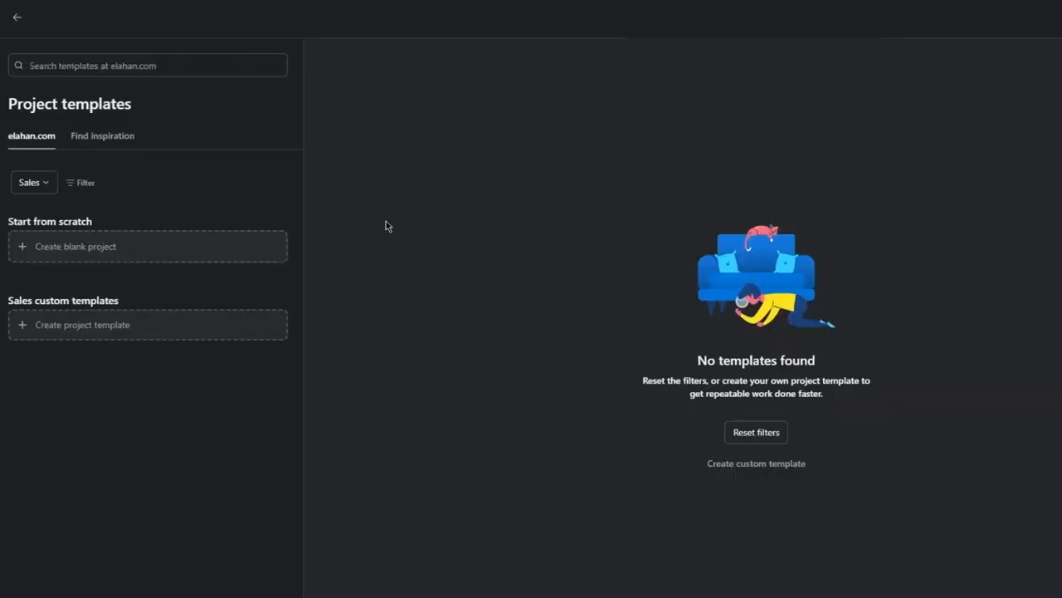
Start a blank project named App Dev, with Sales as its team and Team only privacy.
click(126, 259)
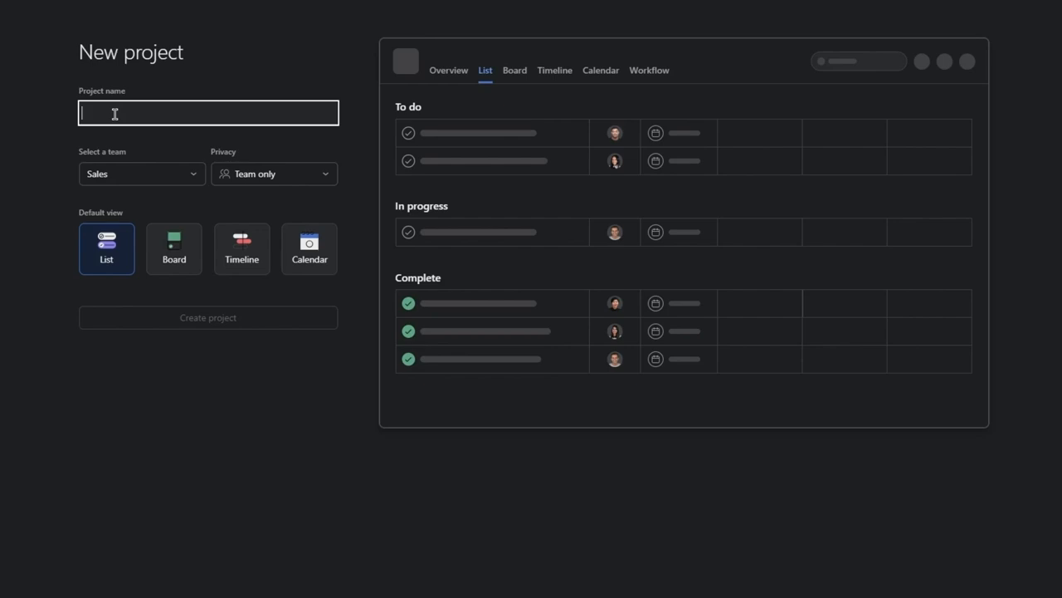
text(App Dev)
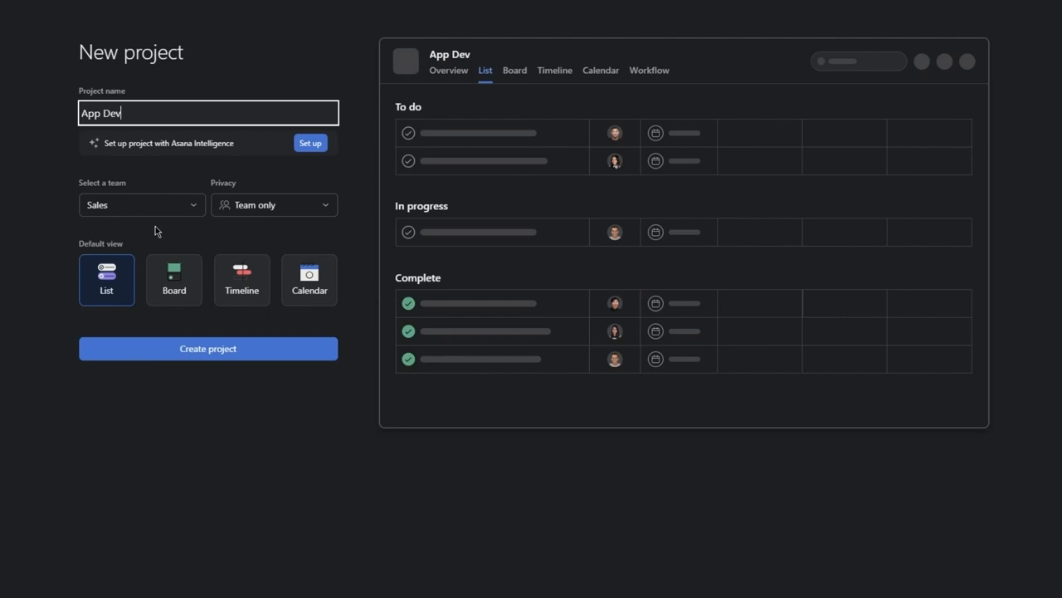
click(157, 204)
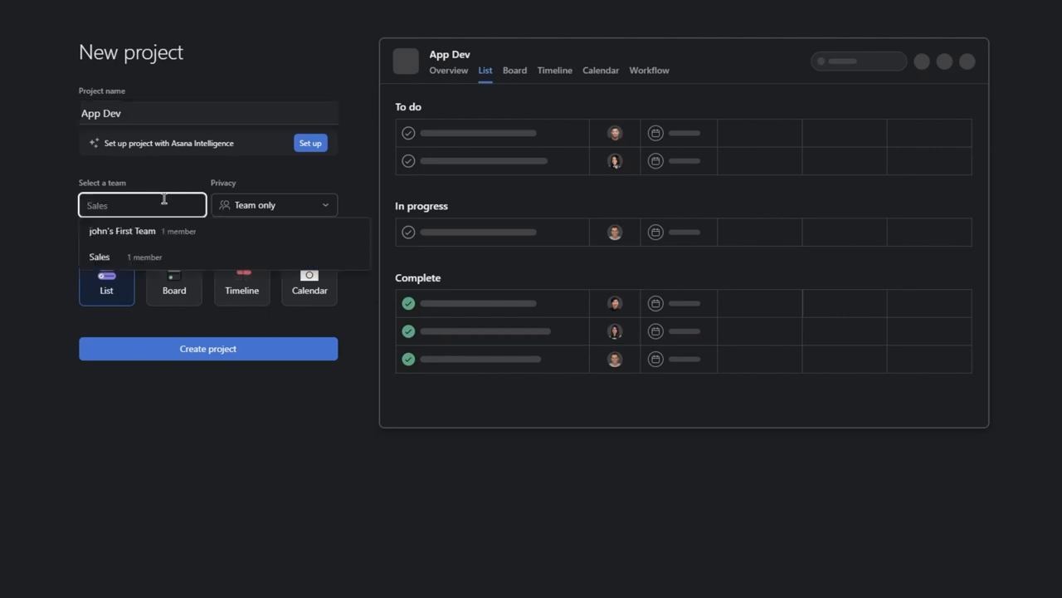
click(124, 256)
click(267, 207)
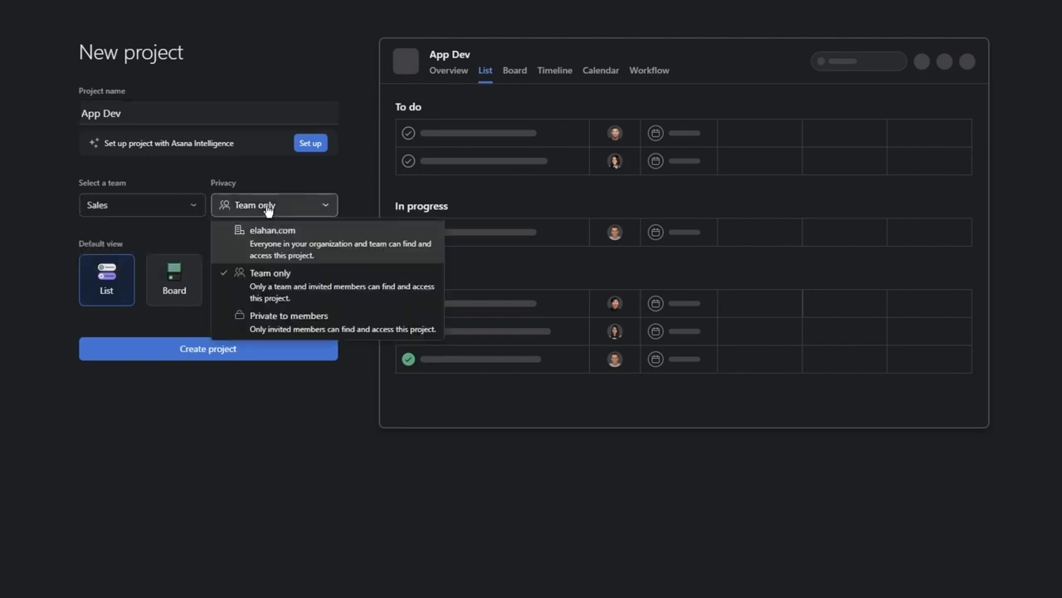
click(267, 208)
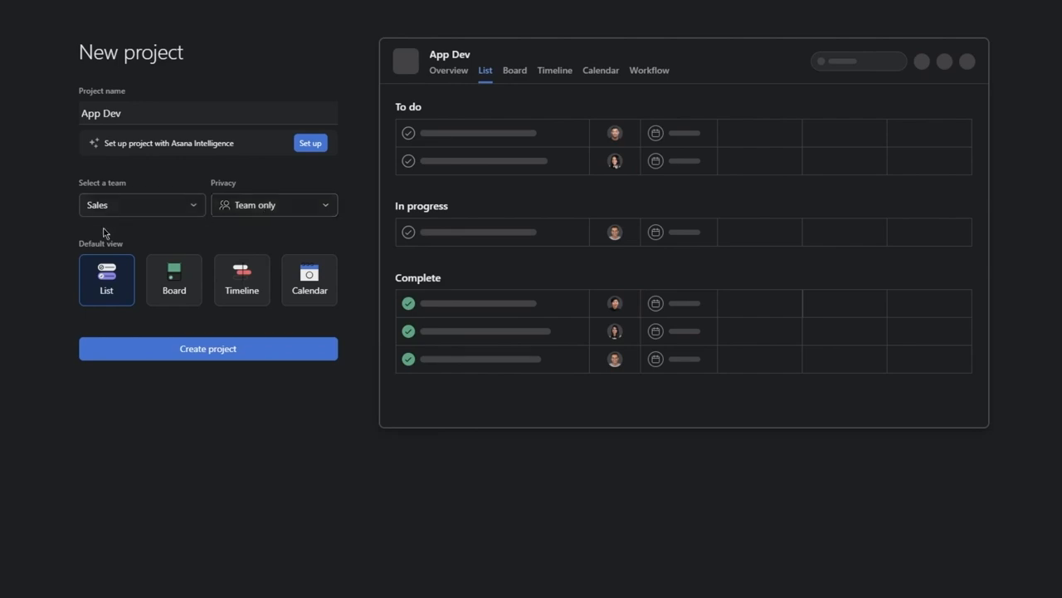
Preview the Board, Timeline and Calendar layouts, choose List as the default view and create the App Dev project.
drag(21, 241, 121, 267)
click(20, 243)
click(177, 282)
click(249, 284)
click(286, 290)
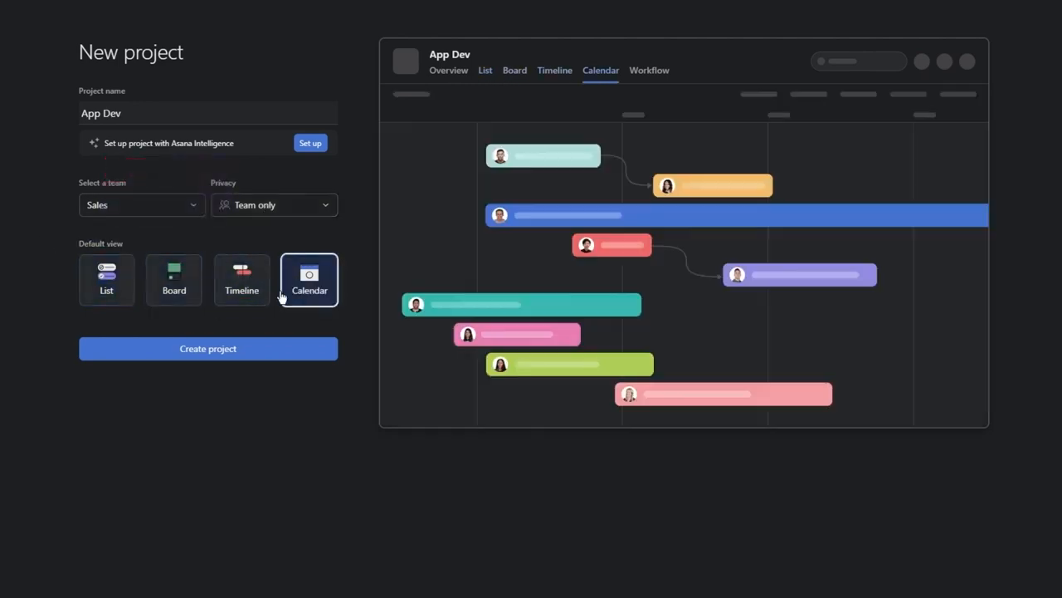
click(183, 287)
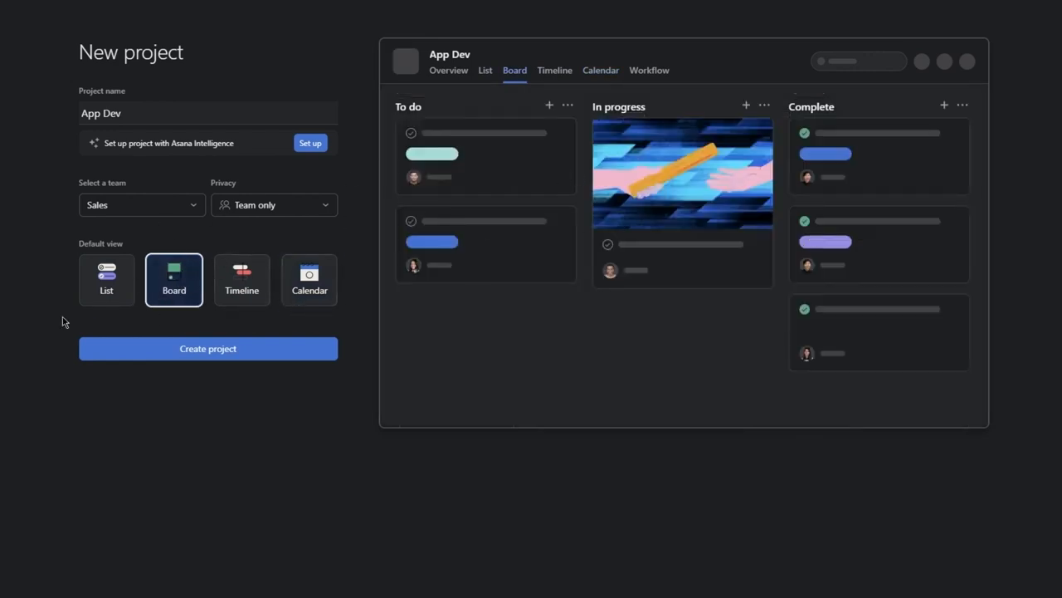
click(104, 285)
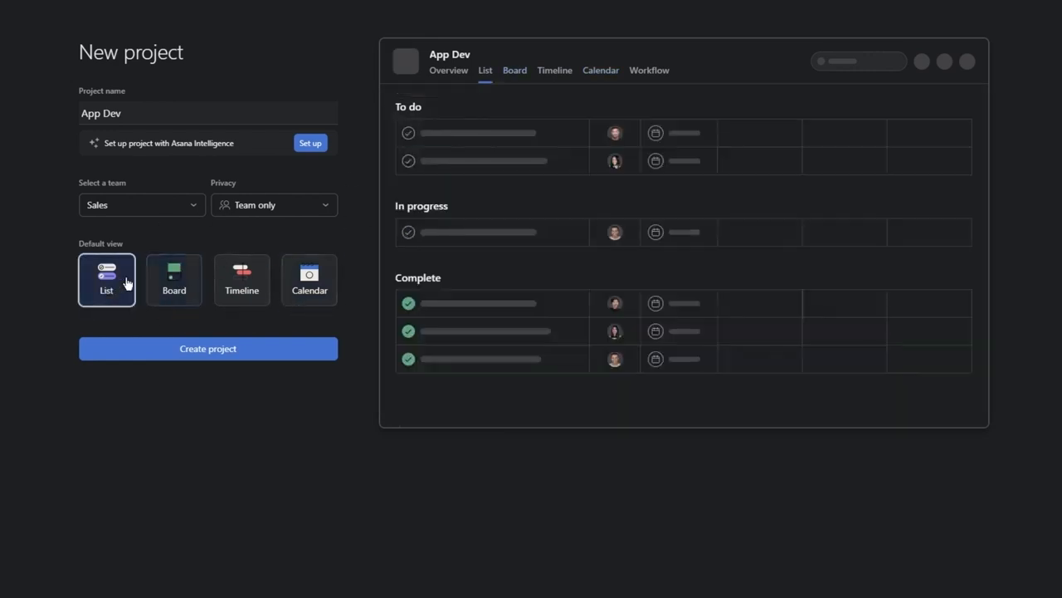
click(217, 355)
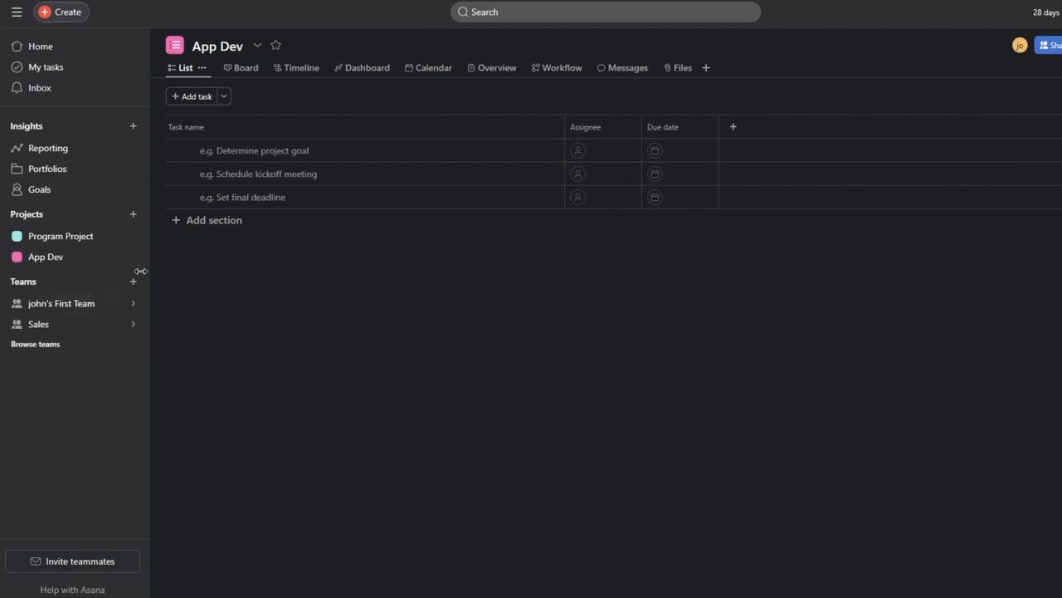
Look through the App Dev project's options, open its project details and close them.
right_click(86, 256)
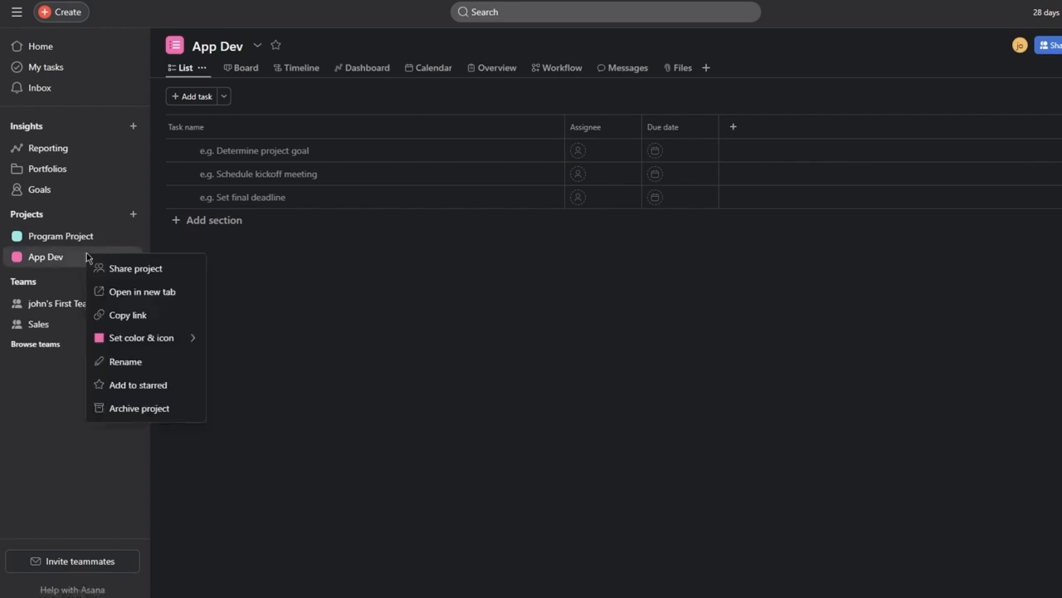
click(292, 339)
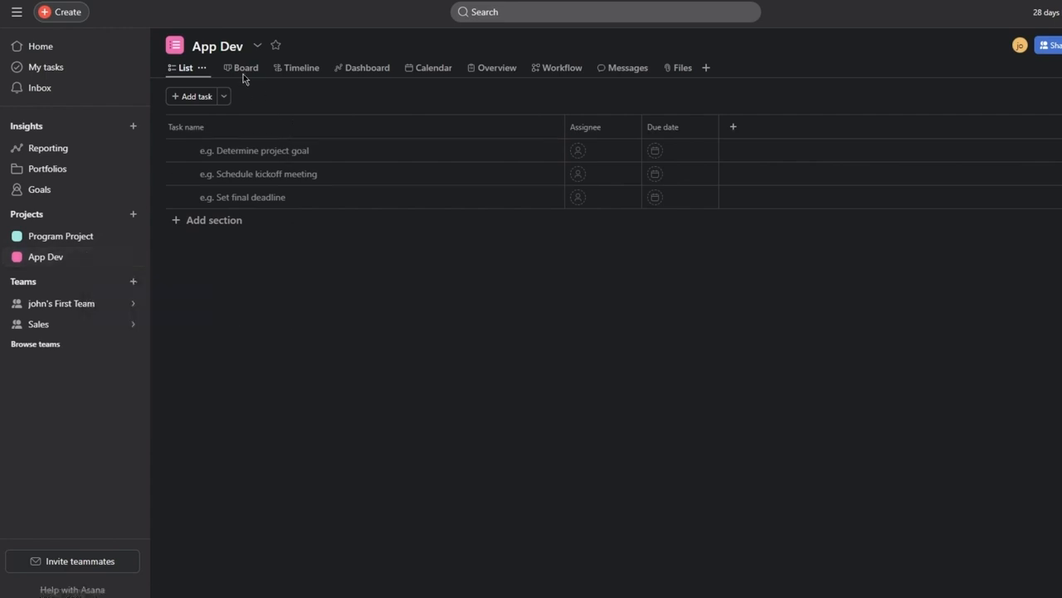
click(256, 47)
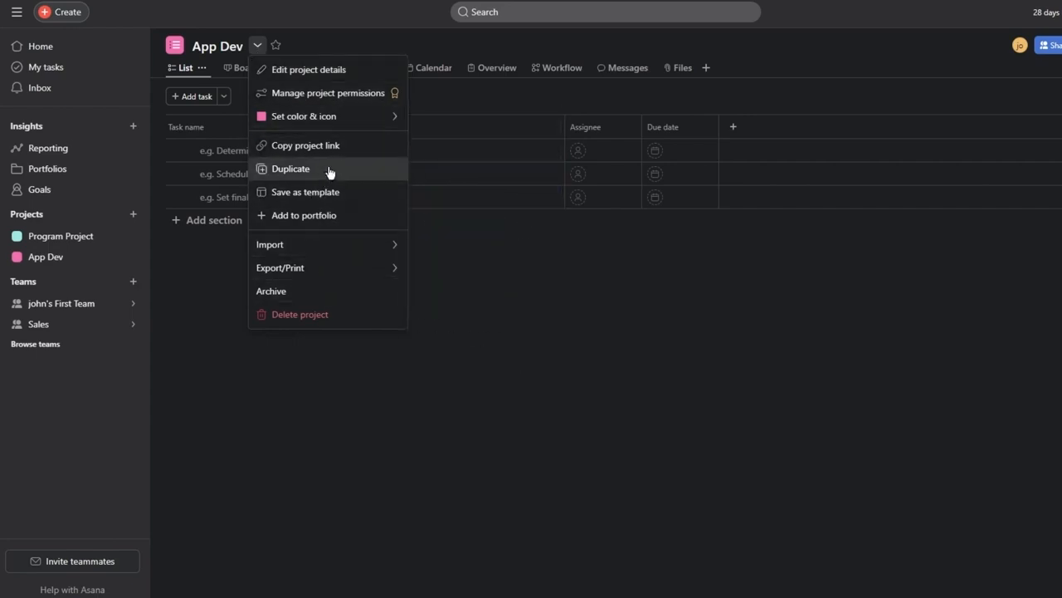
click(337, 80)
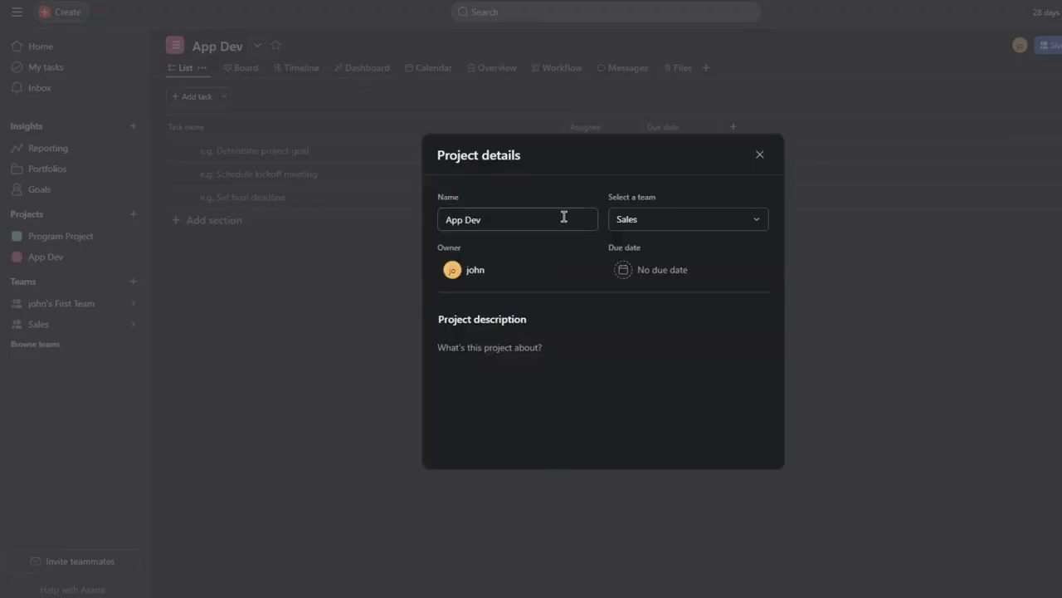
click(760, 154)
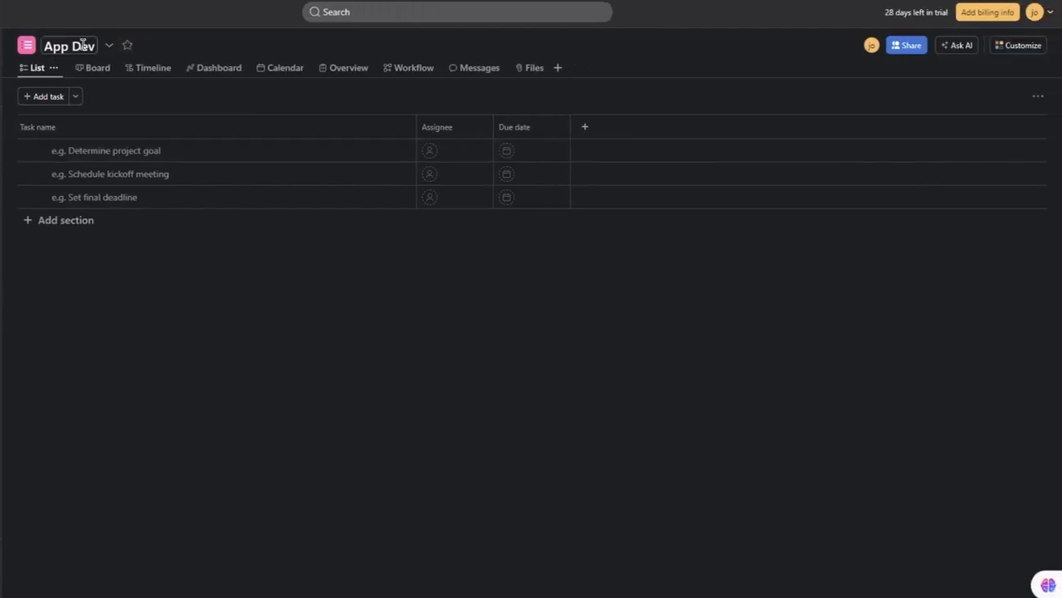
Review the App Dev project's actions, including the import choices, and check which additional view types can be added.
click(106, 45)
click(28, 45)
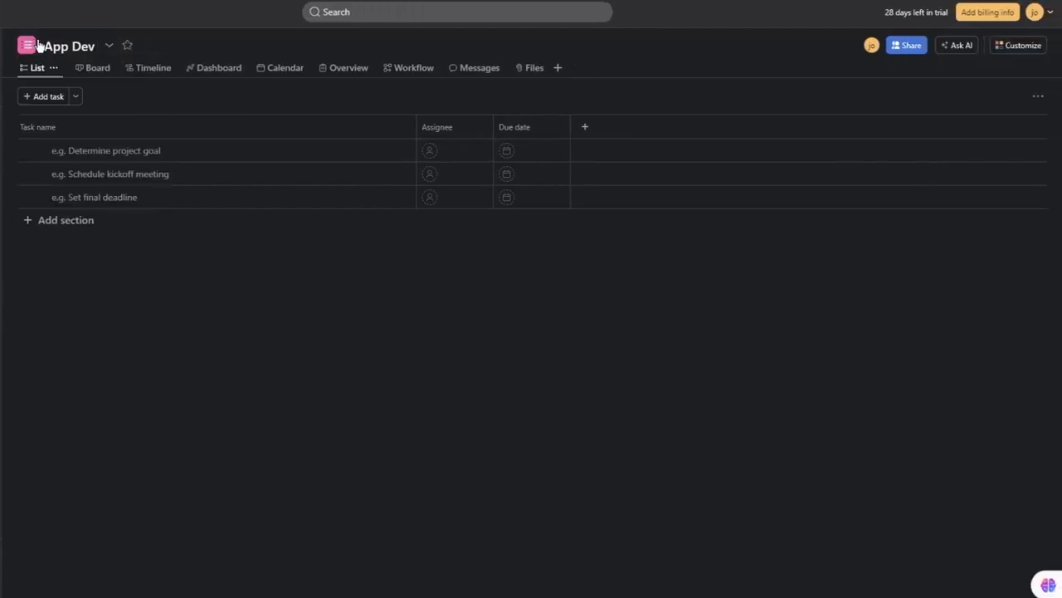
click(108, 46)
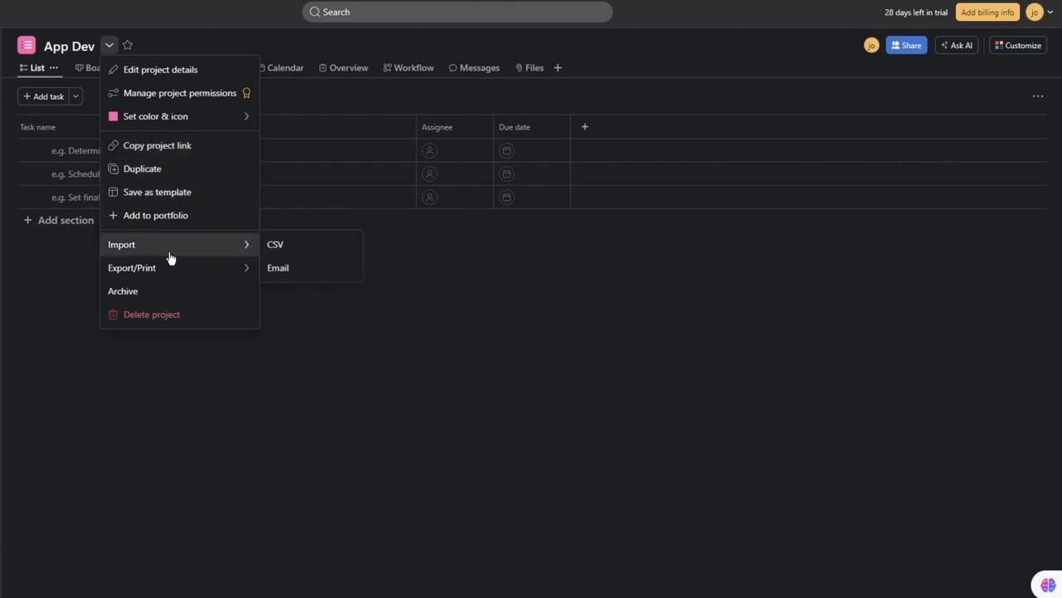
click(660, 396)
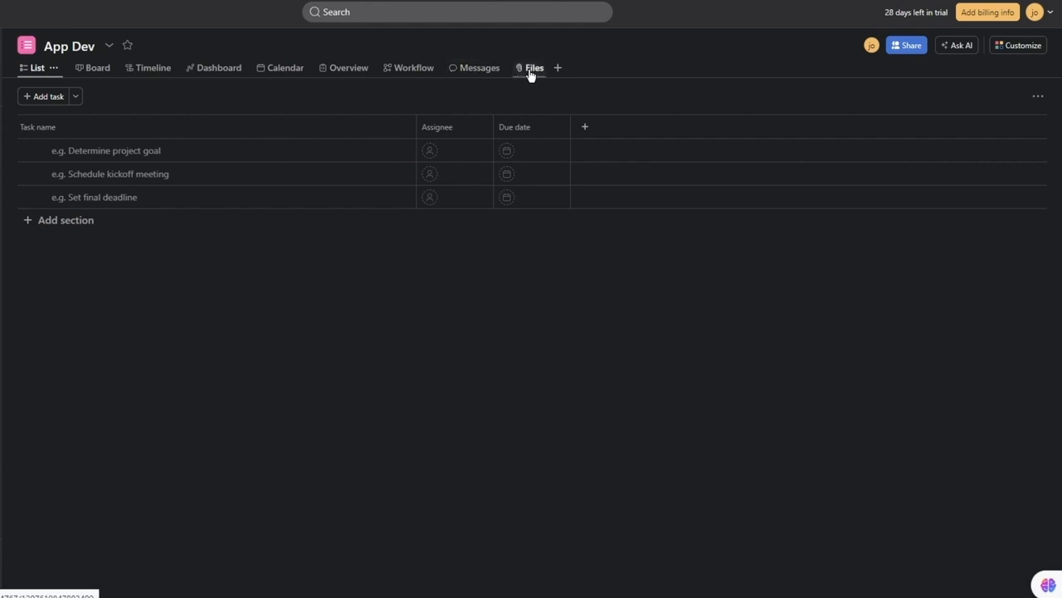
click(558, 70)
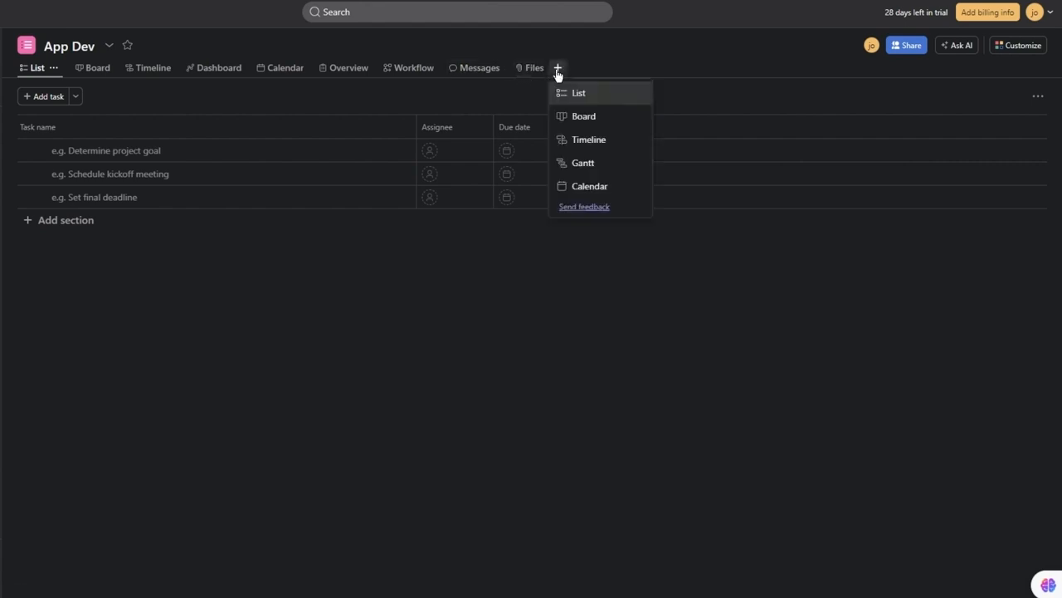
click(622, 293)
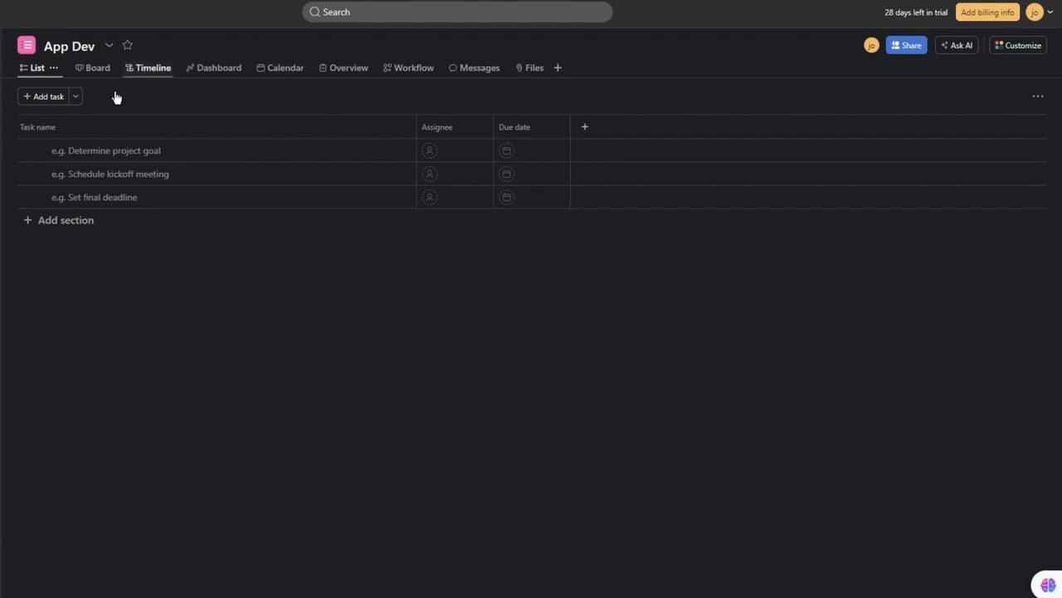
Add a task named Task 1 to the App Dev list.
click(30, 99)
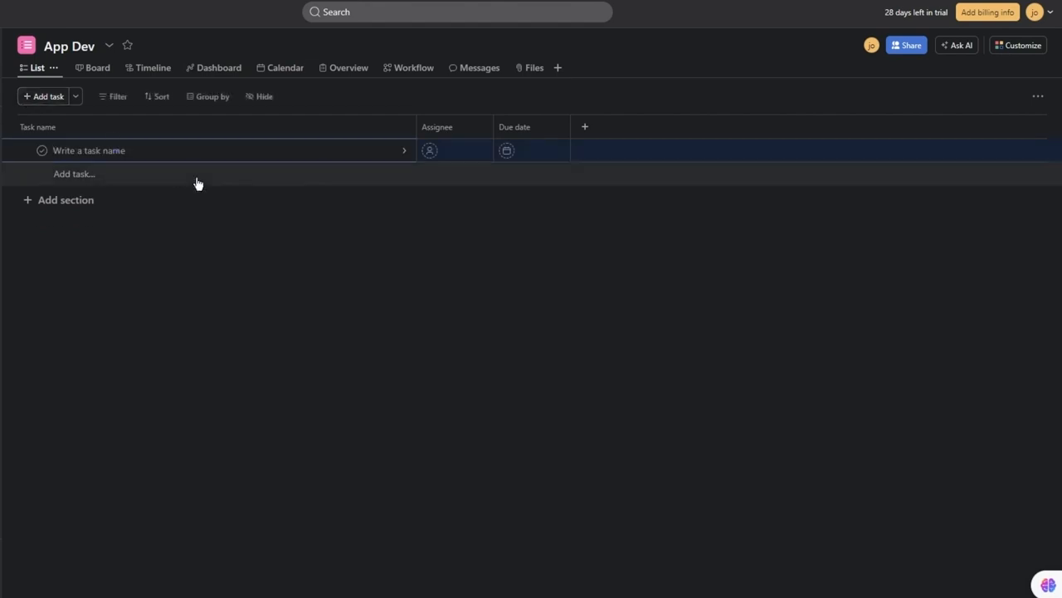
text(Task 1)
click(335, 325)
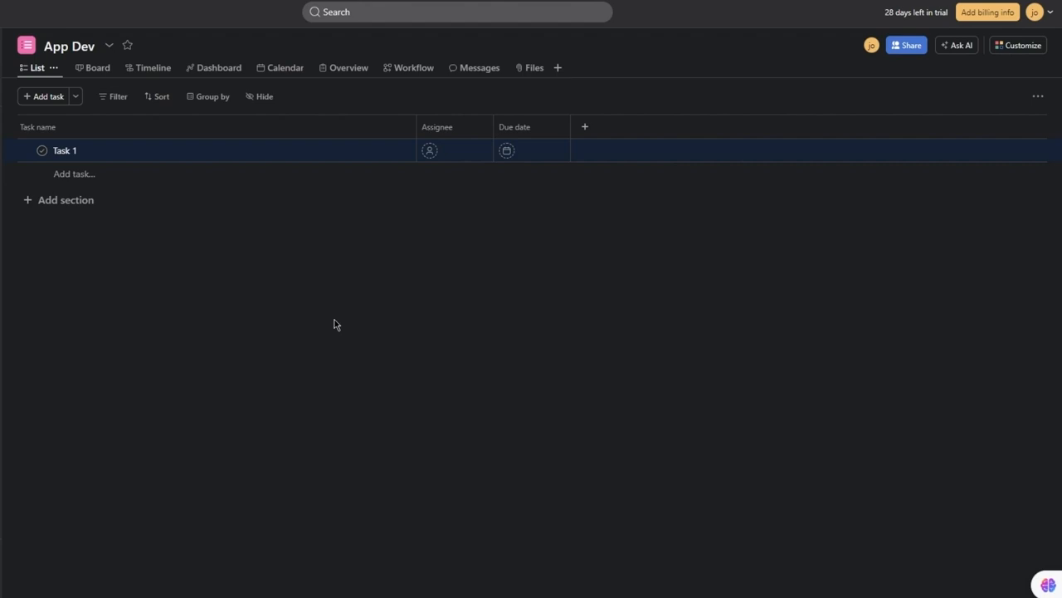
Open Task 1 from the Board view, assign it to the account owner and set its due date to June 28.
click(81, 71)
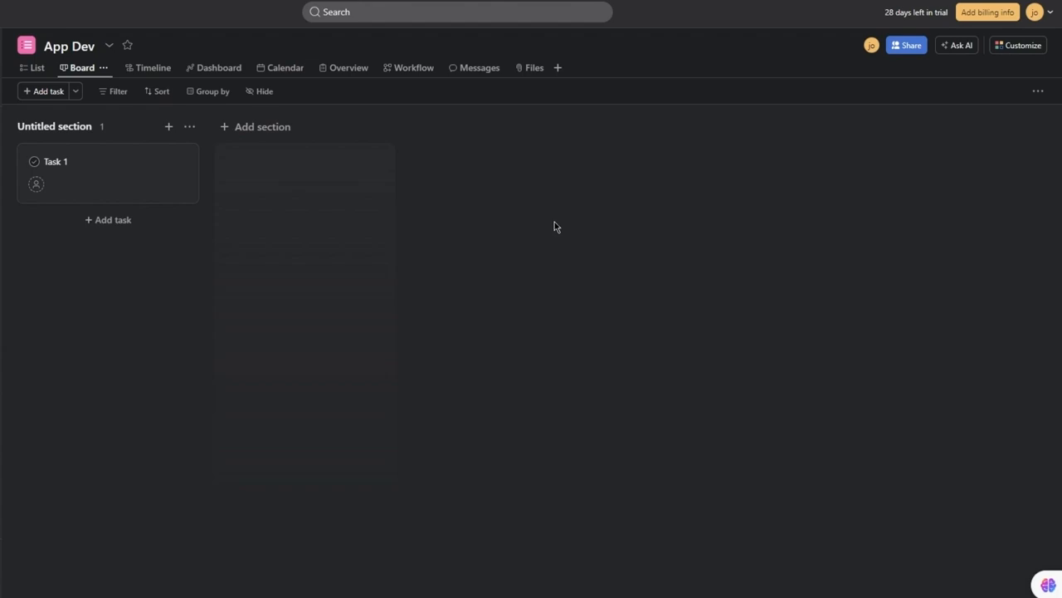
drag(416, 219, 91, 186)
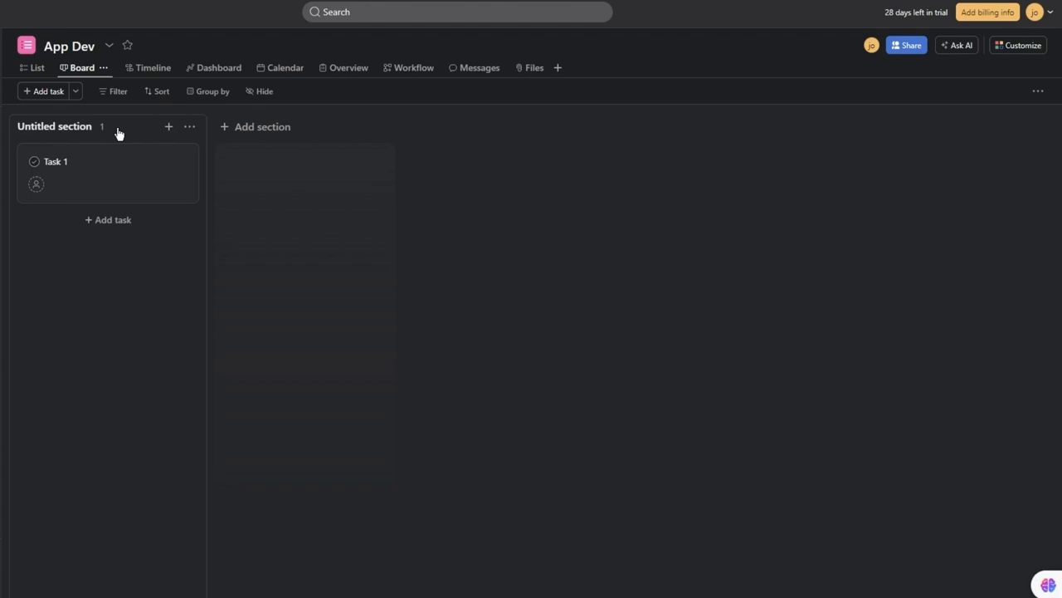
click(100, 166)
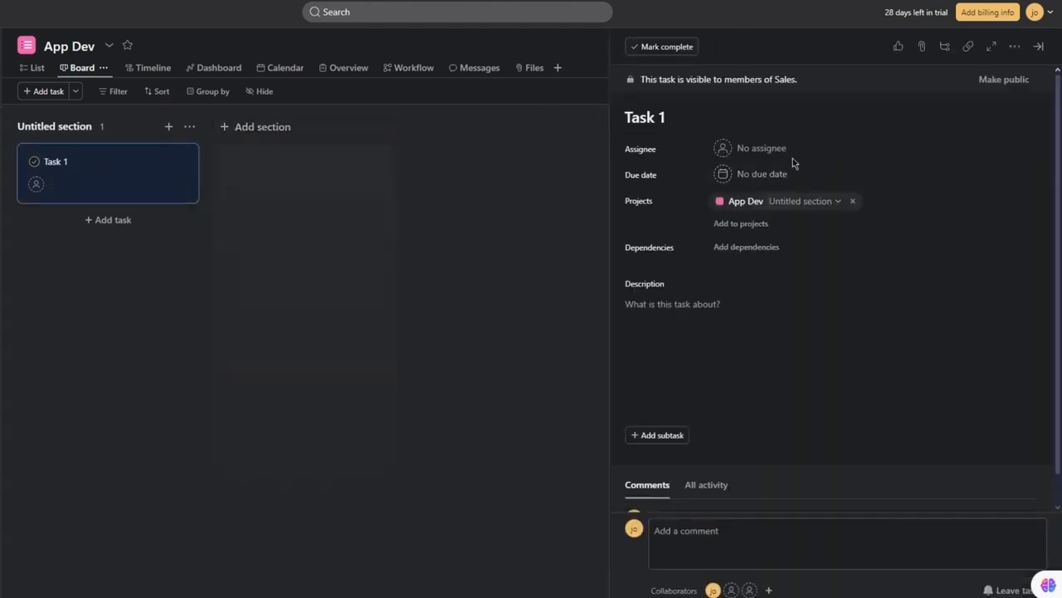
click(765, 150)
click(744, 174)
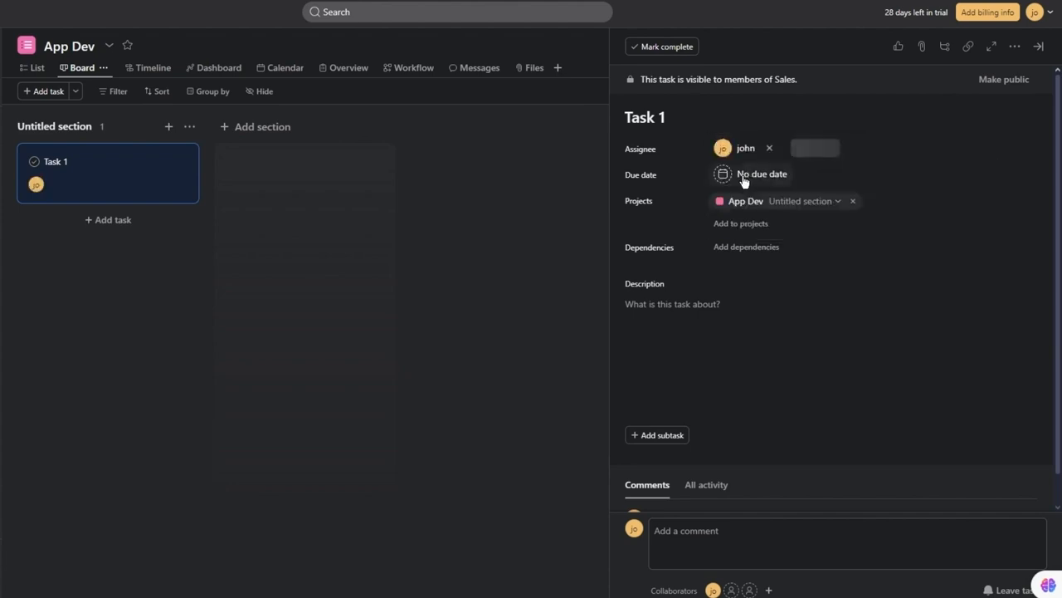
click(749, 175)
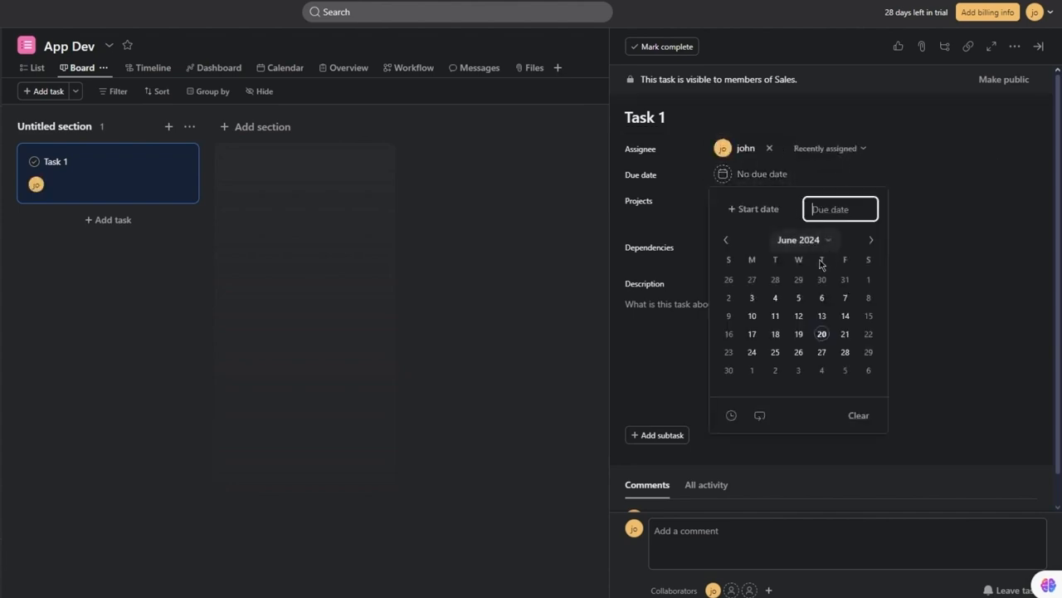
click(845, 352)
Give Task 1 the description "hi i want you to create the back endf for this app" and close its details.
click(969, 294)
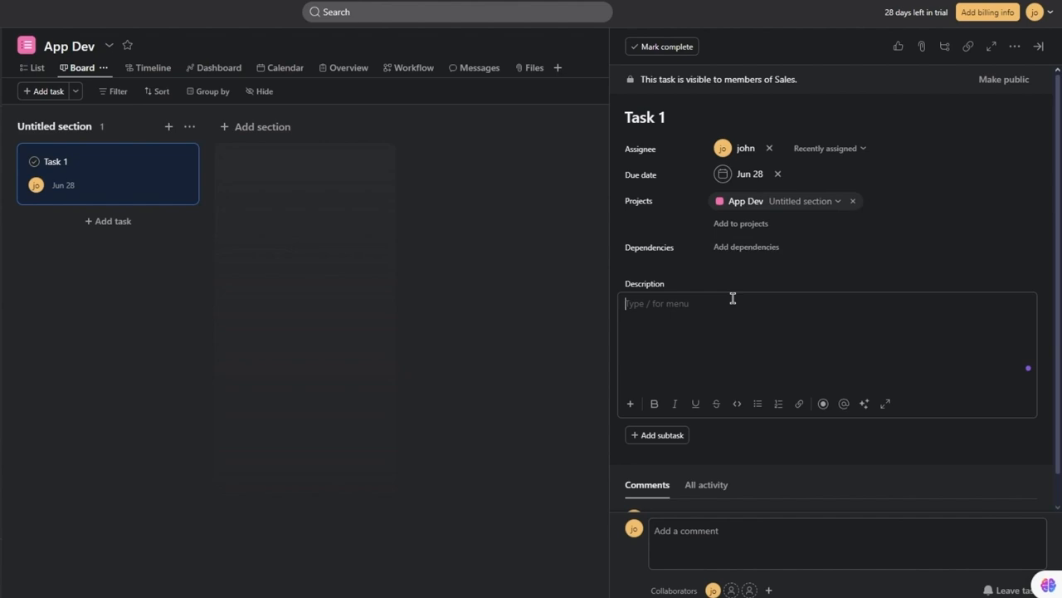
text(hi i want you to create the back endf for th)
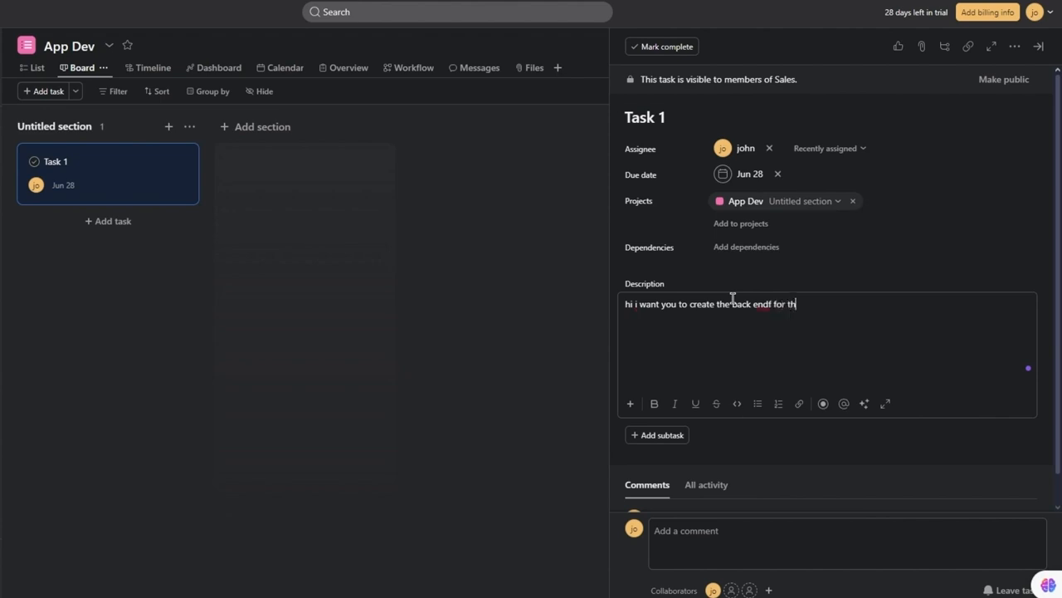
text(is app)
scroll(779, 405, down, 1)
key(Return)
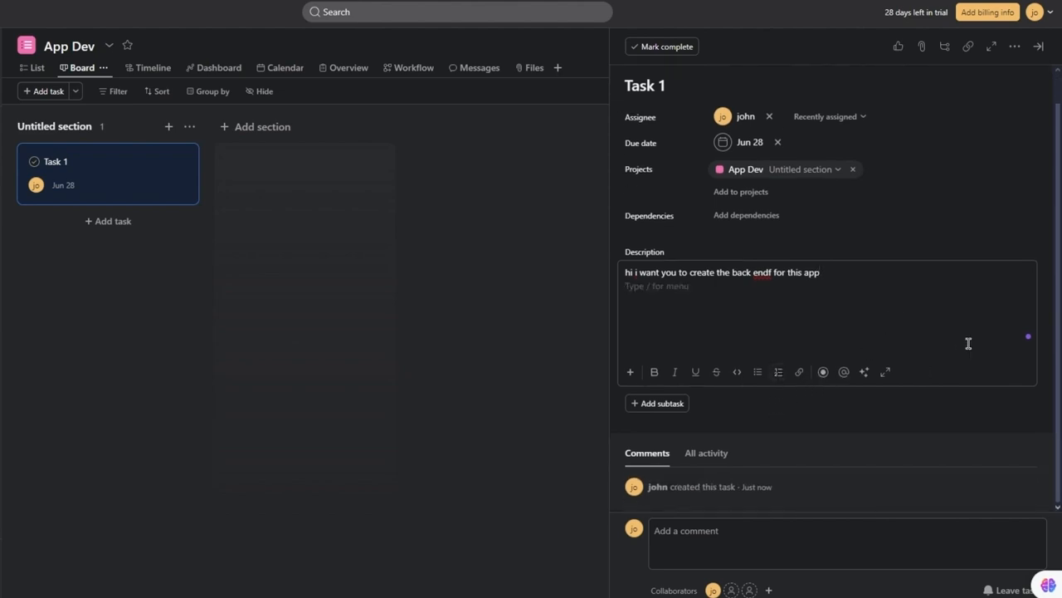
click(833, 562)
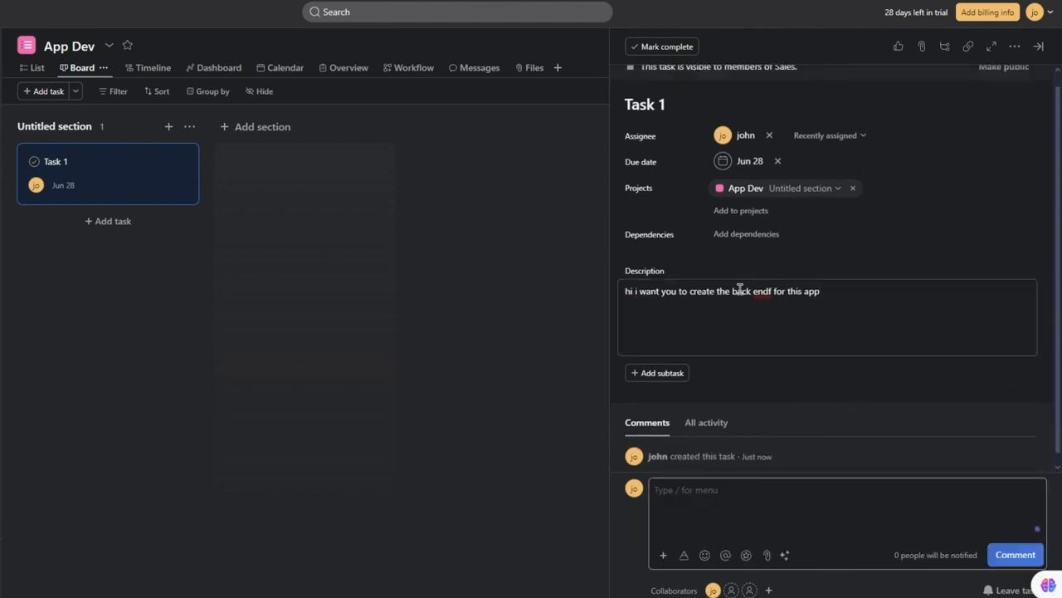
scroll(835, 282, up, 1)
click(447, 260)
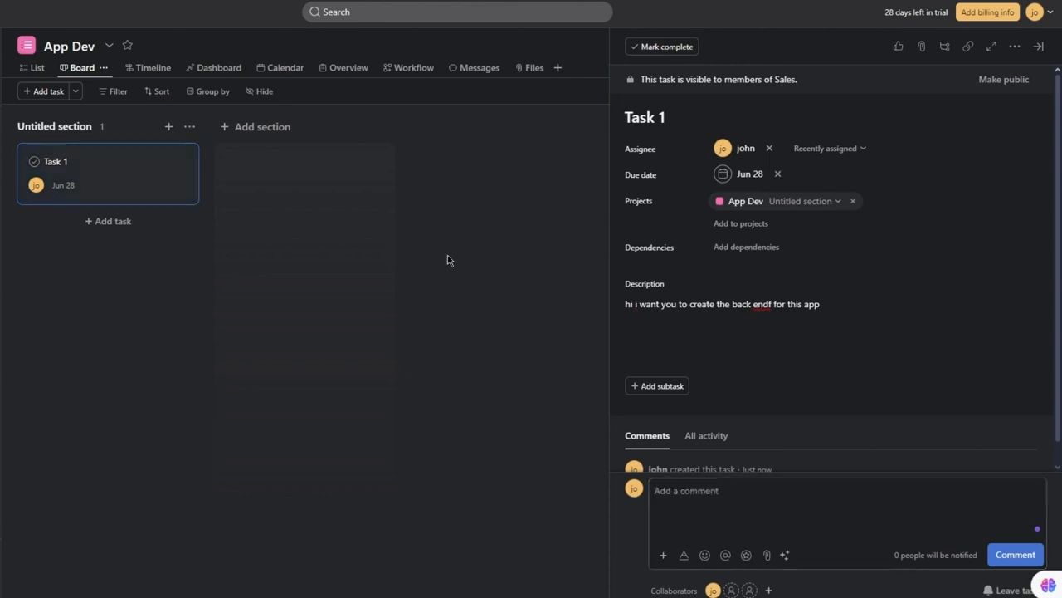
Add three sections named s1, s2 and s3 to the App Dev project in List view.
click(36, 68)
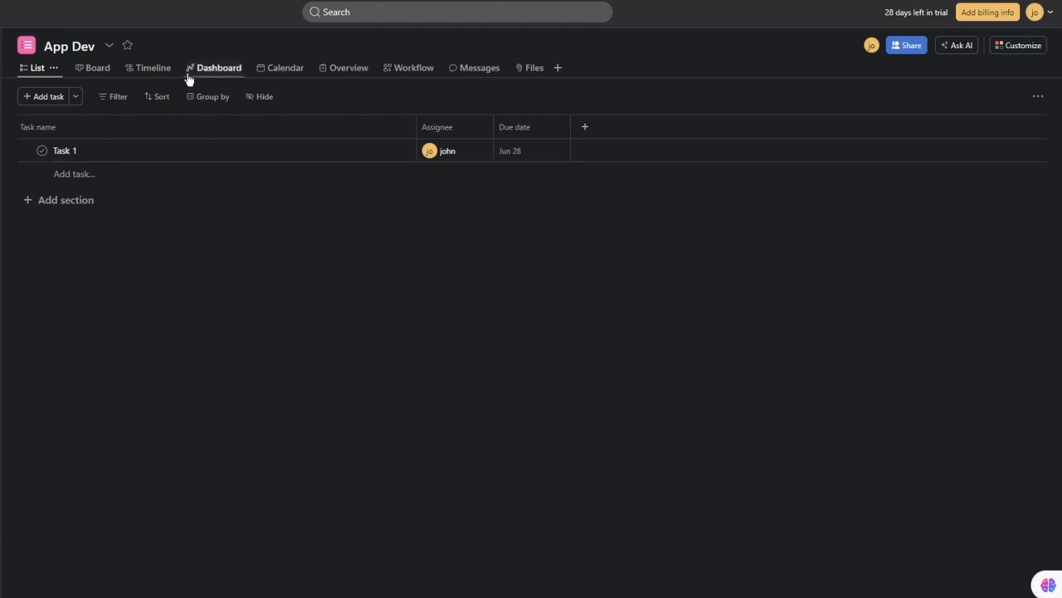
click(44, 203)
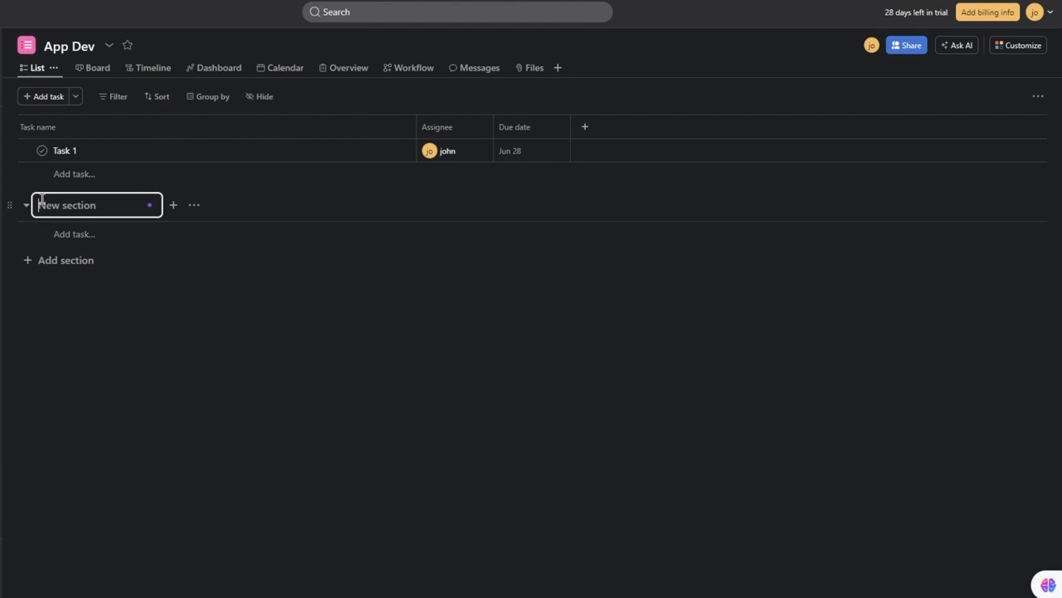
text(s1)
key(Return)
key(Escape)
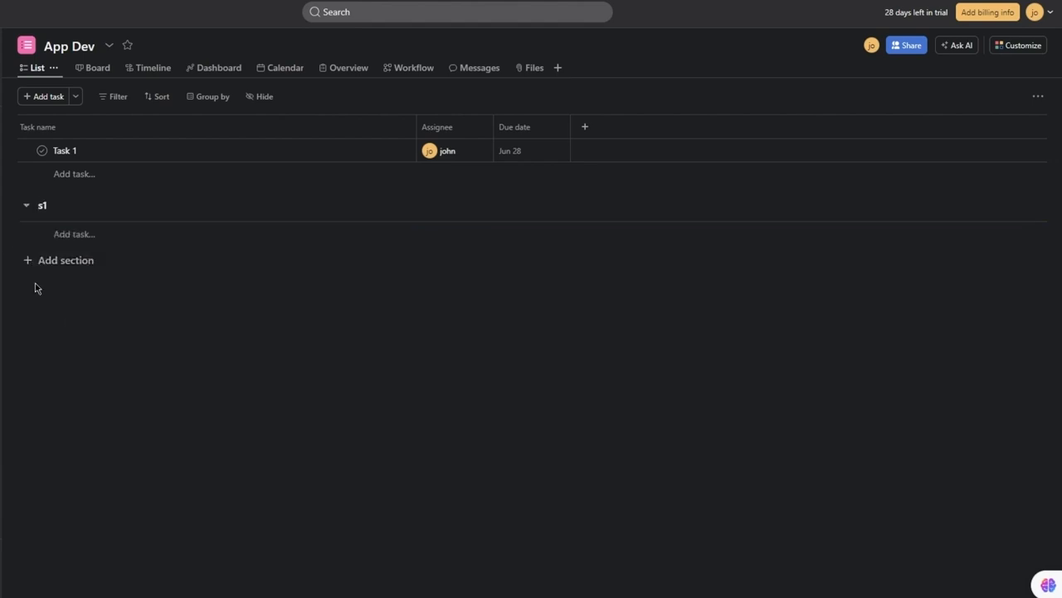
click(62, 260)
text(s2)
key(Return)
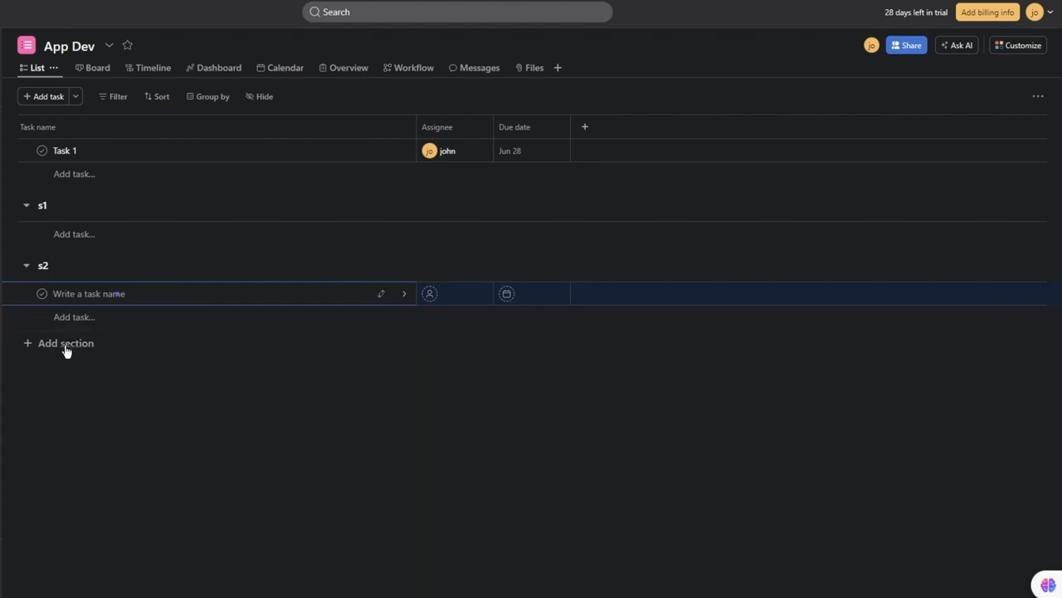
key(Escape)
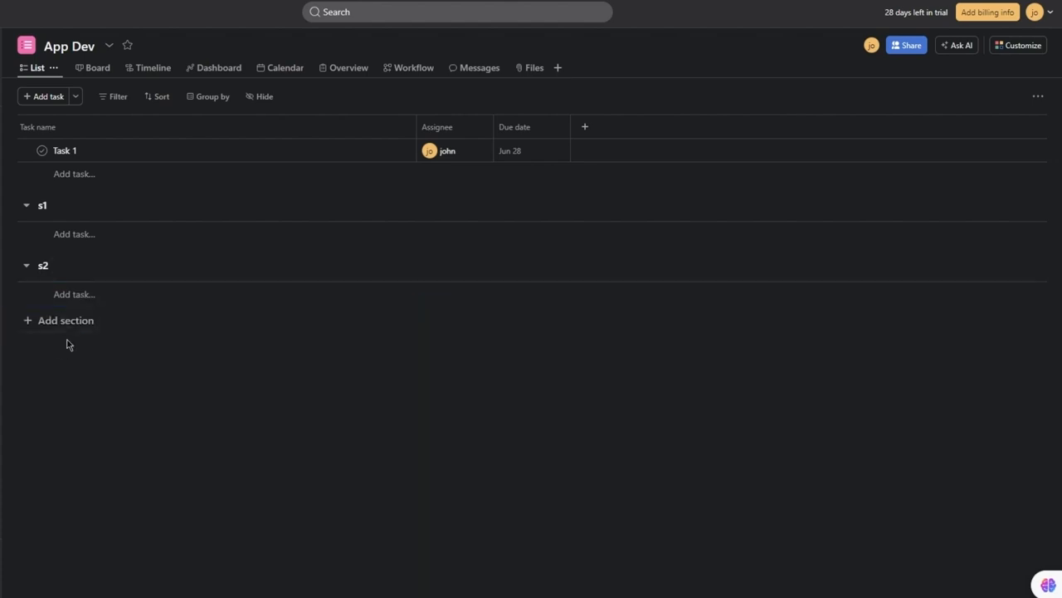
click(47, 320)
text(s)
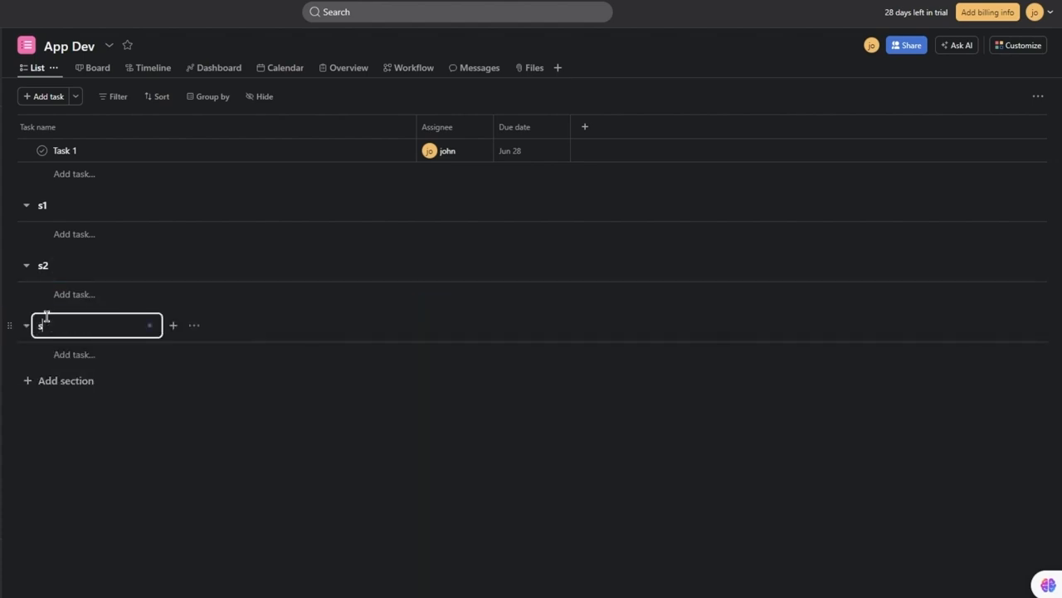
text(3)
click(269, 473)
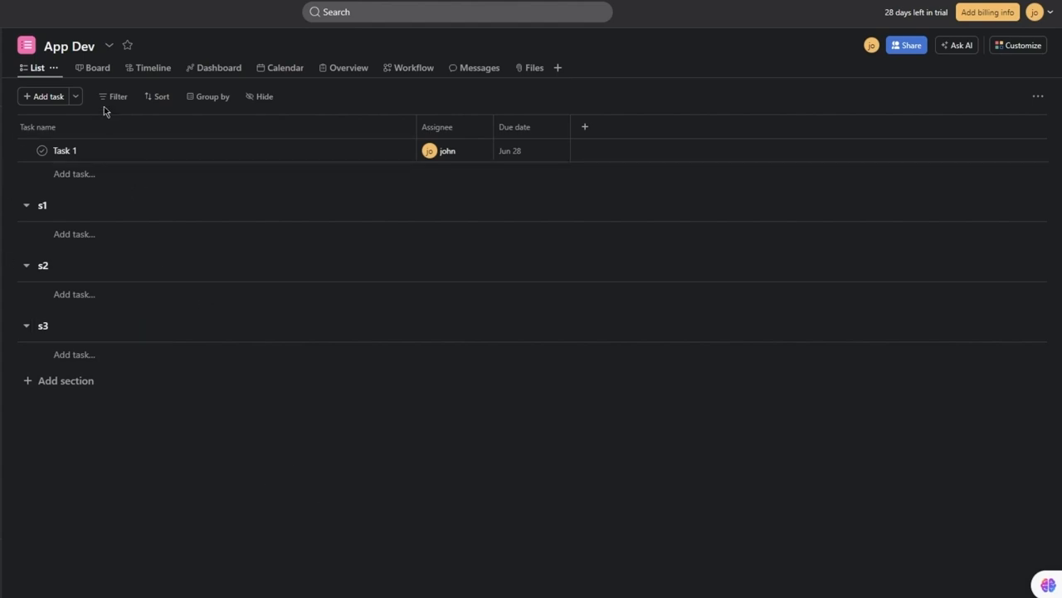
Move Task 1 from the untitled section to section s2 in the Board view.
click(96, 70)
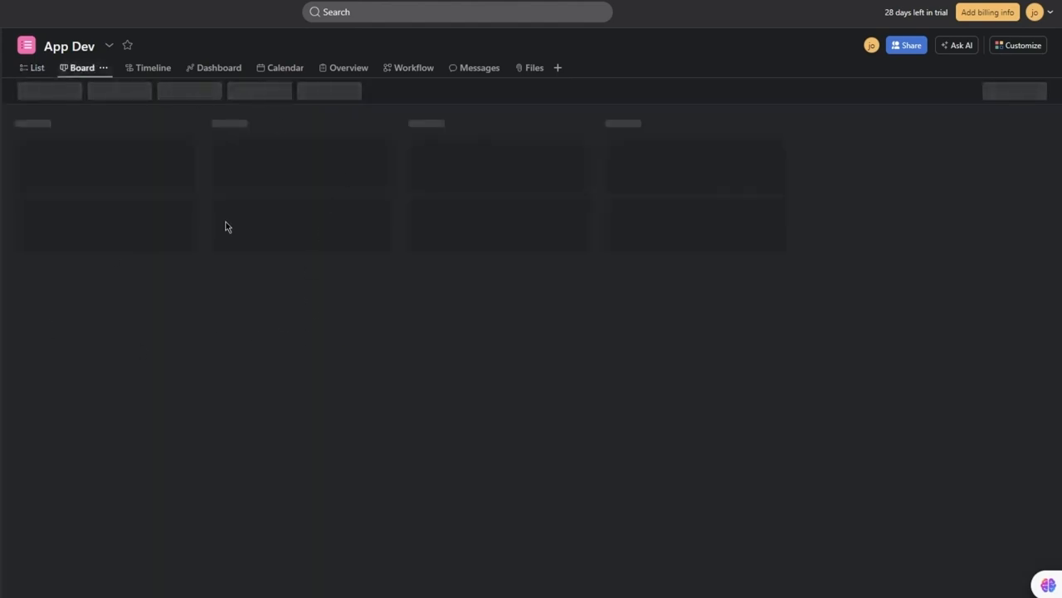
drag(36, 173, 543, 221)
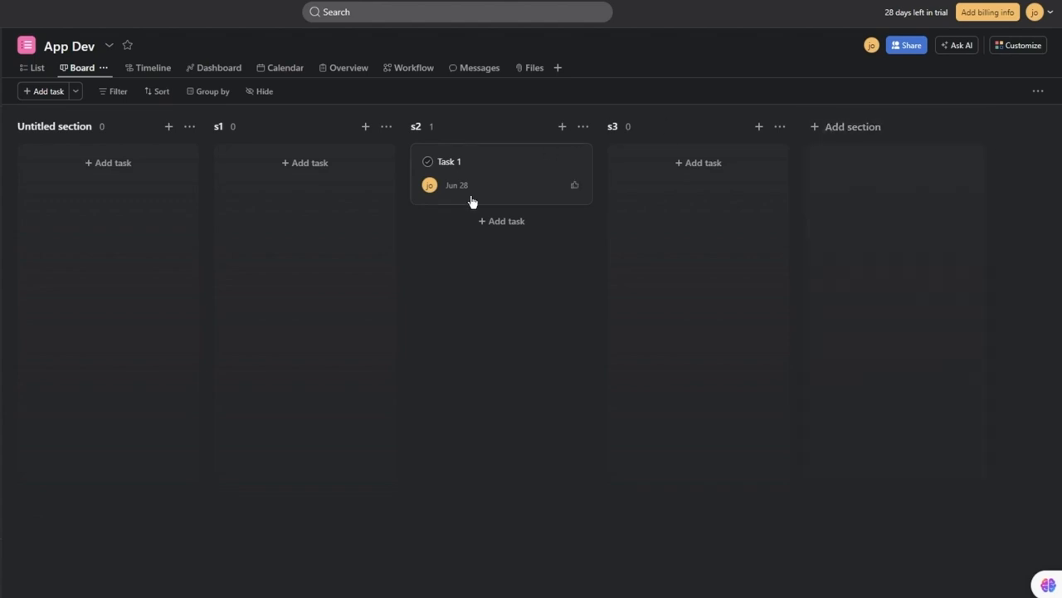
Open the project's Timeline view, try sorting by start date and set the sorting to due date.
click(155, 69)
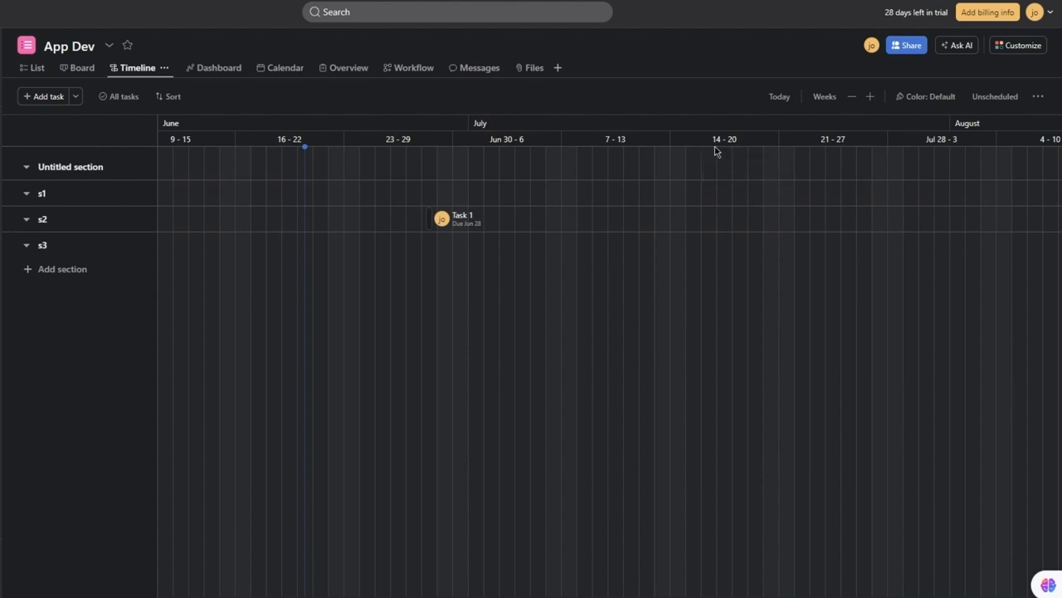
click(165, 99)
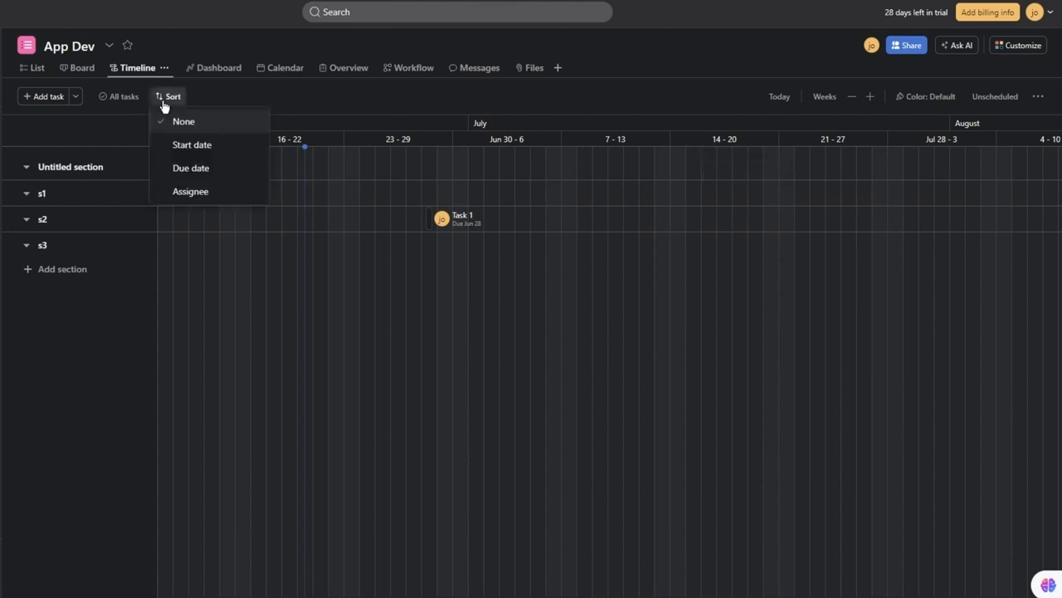
click(194, 144)
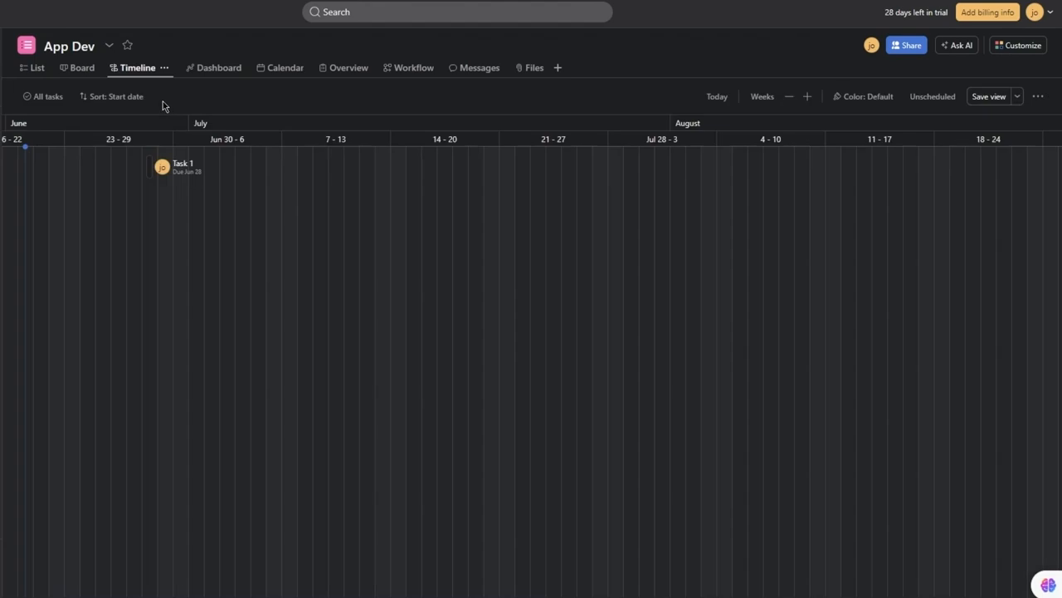
click(140, 103)
click(114, 165)
click(110, 99)
click(211, 86)
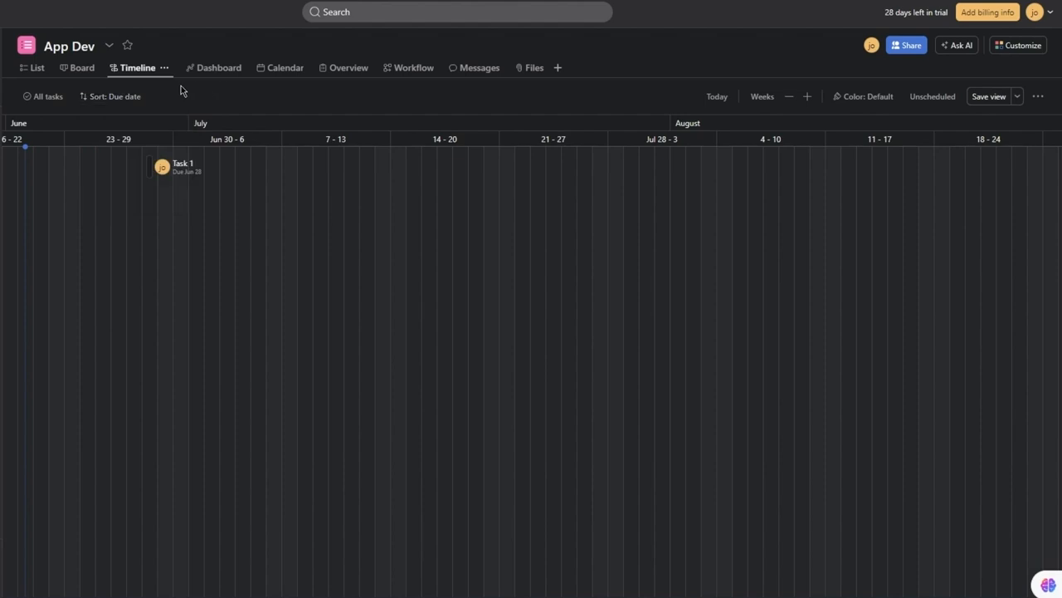
Review the App Dev Dashboard charts and task summaries, and look at the project's Calendar and Overview.
click(221, 74)
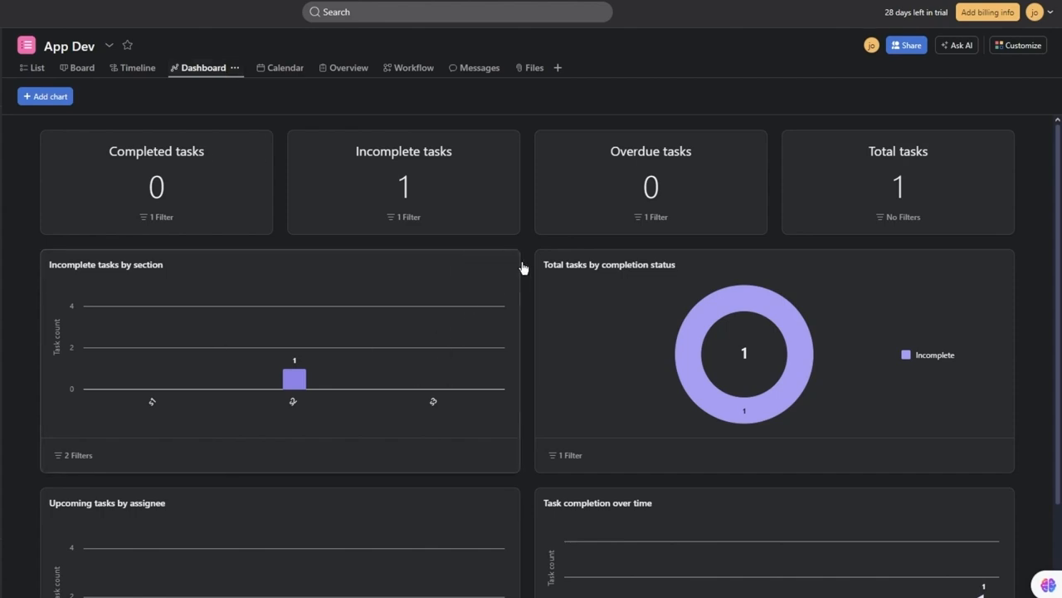
scroll(522, 266, down, 3)
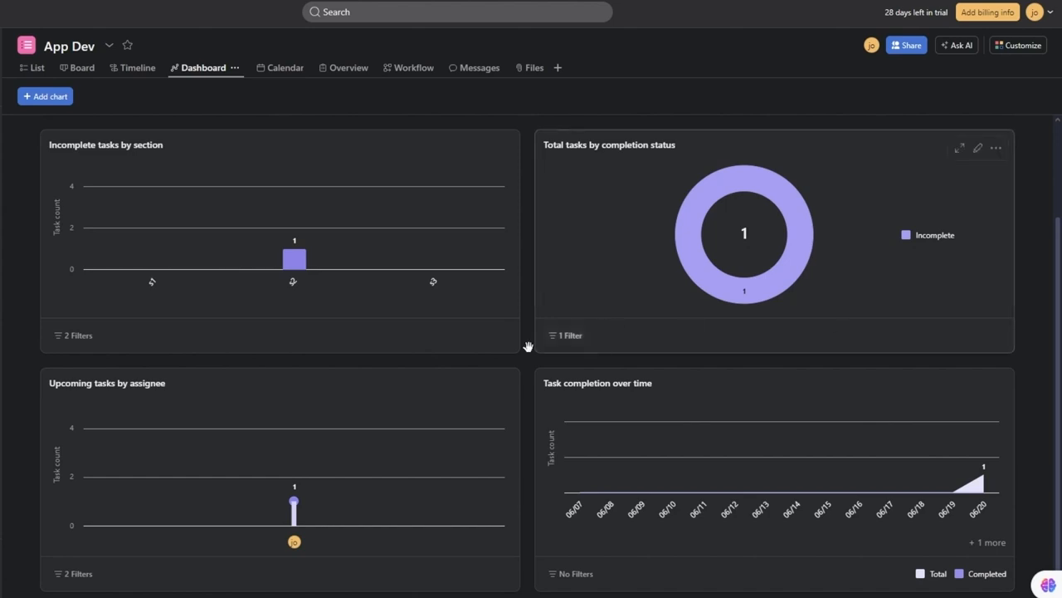
scroll(523, 350, up, 2)
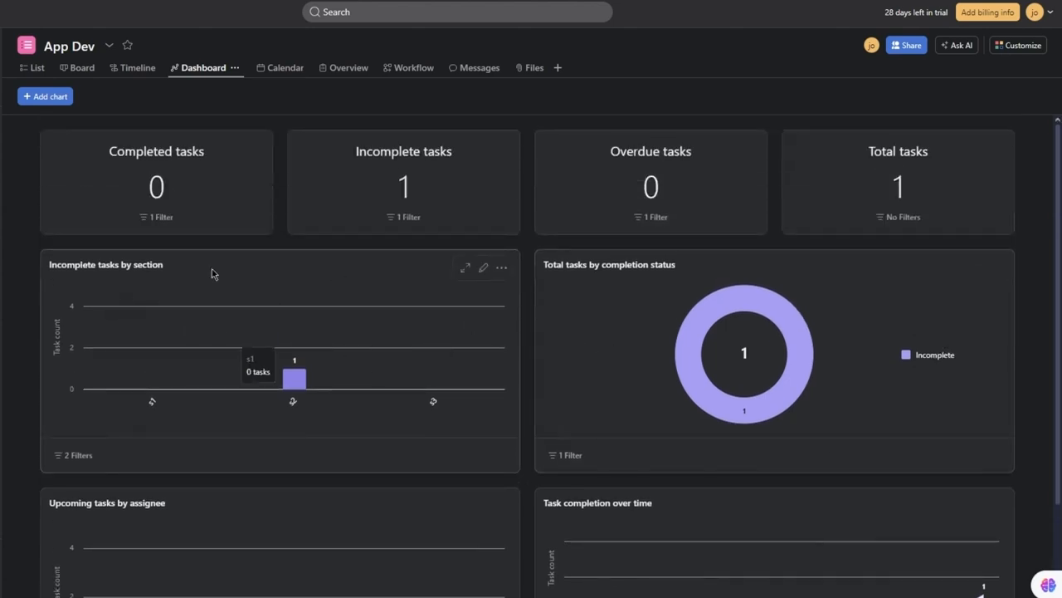
scroll(458, 346, down, 2)
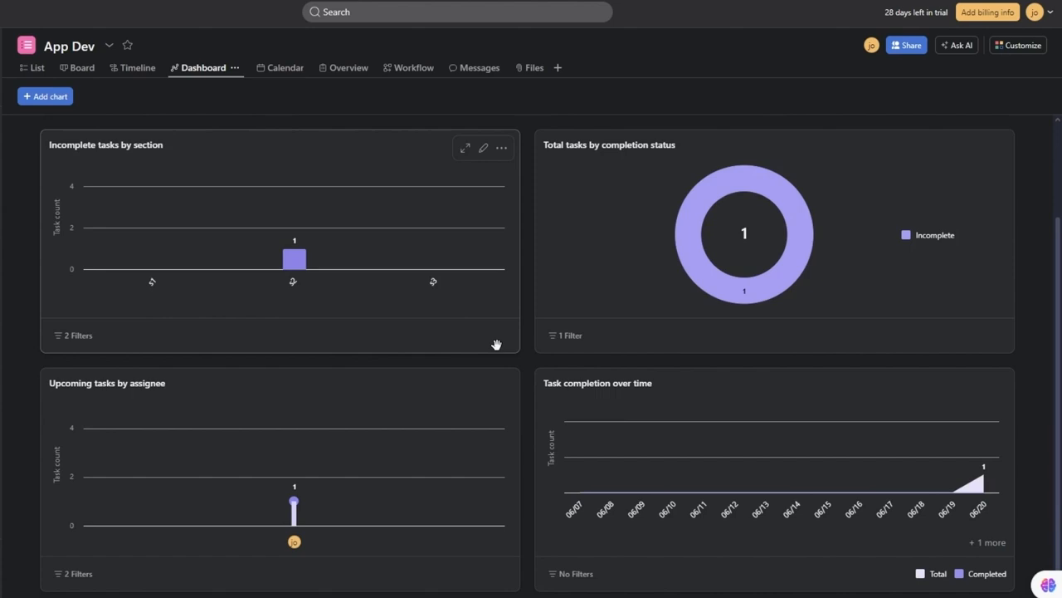
scroll(335, 411, up, 1)
scroll(335, 412, up, 2)
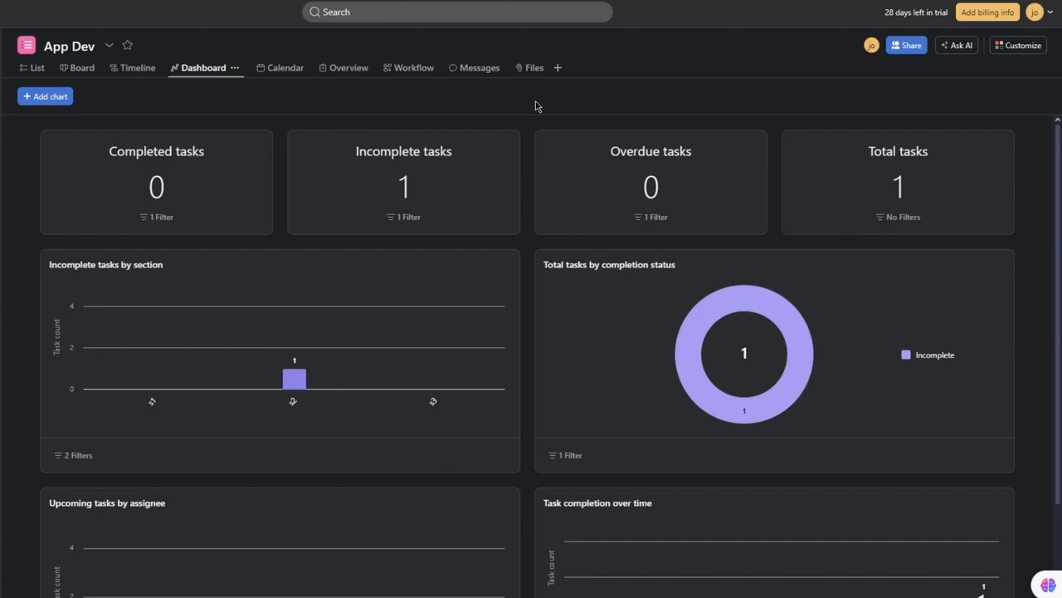
click(276, 69)
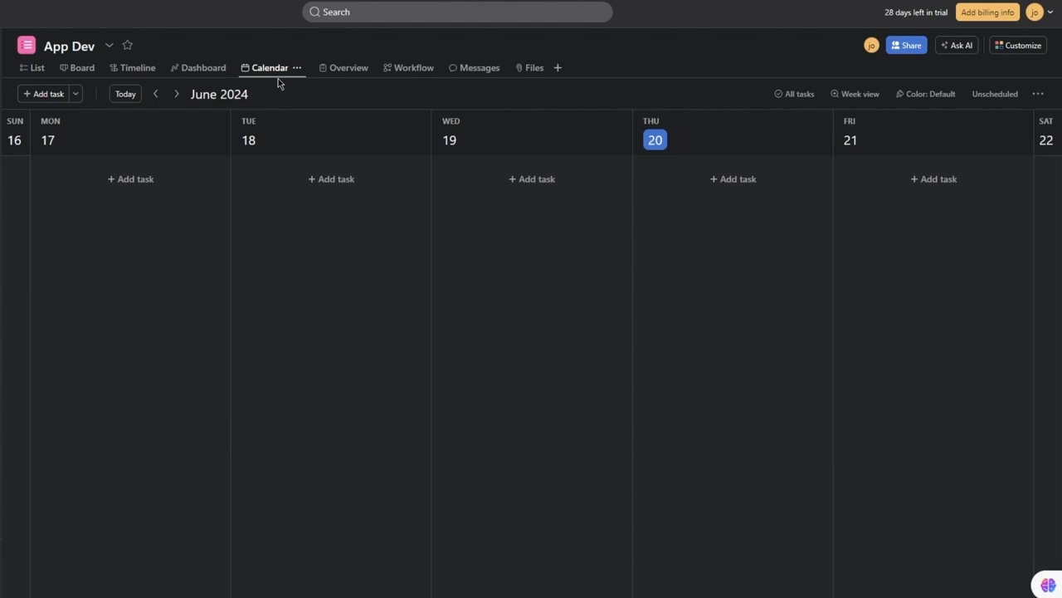
click(329, 73)
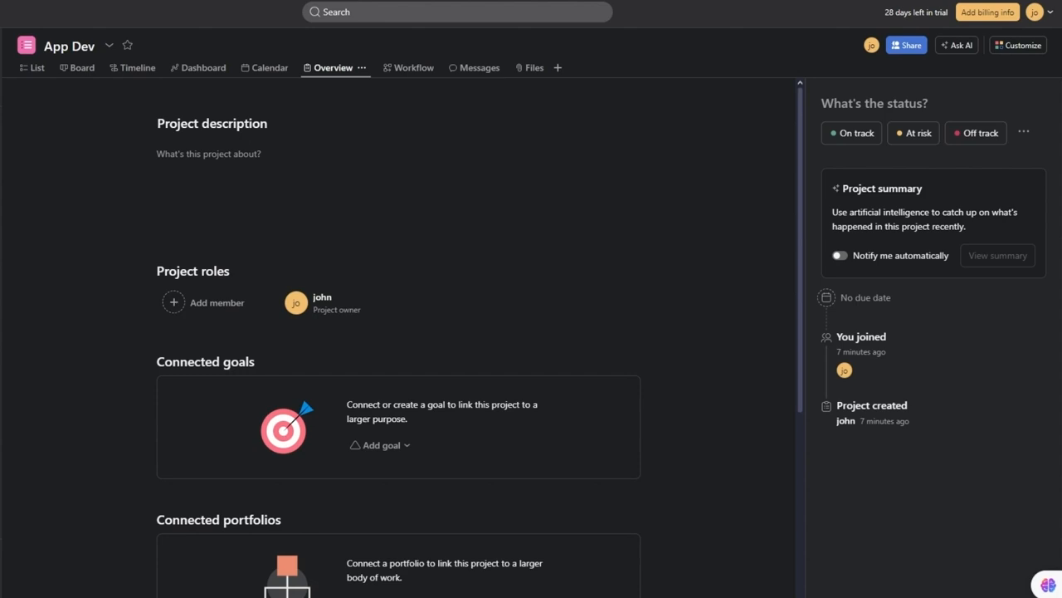
Add tasks t1, t2 and t3 to section s1 in the List view.
click(38, 70)
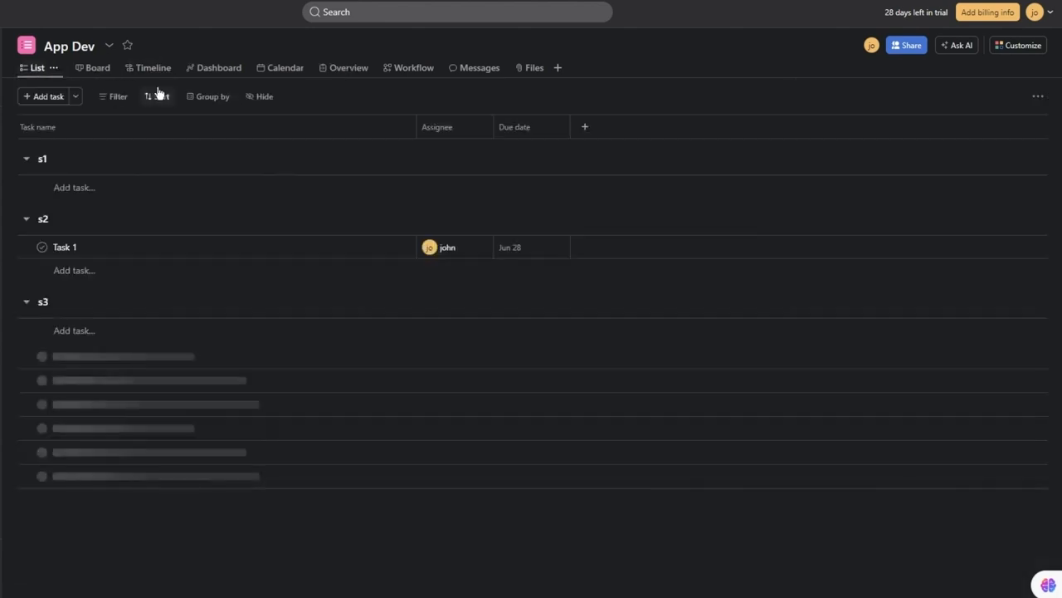
click(76, 190)
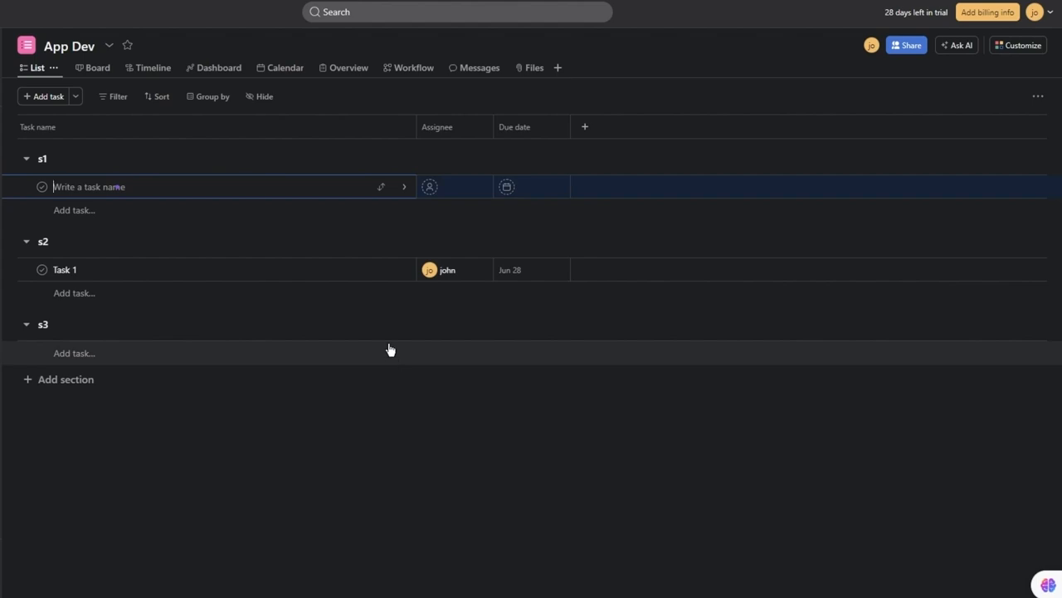
text(t1)
key(Return)
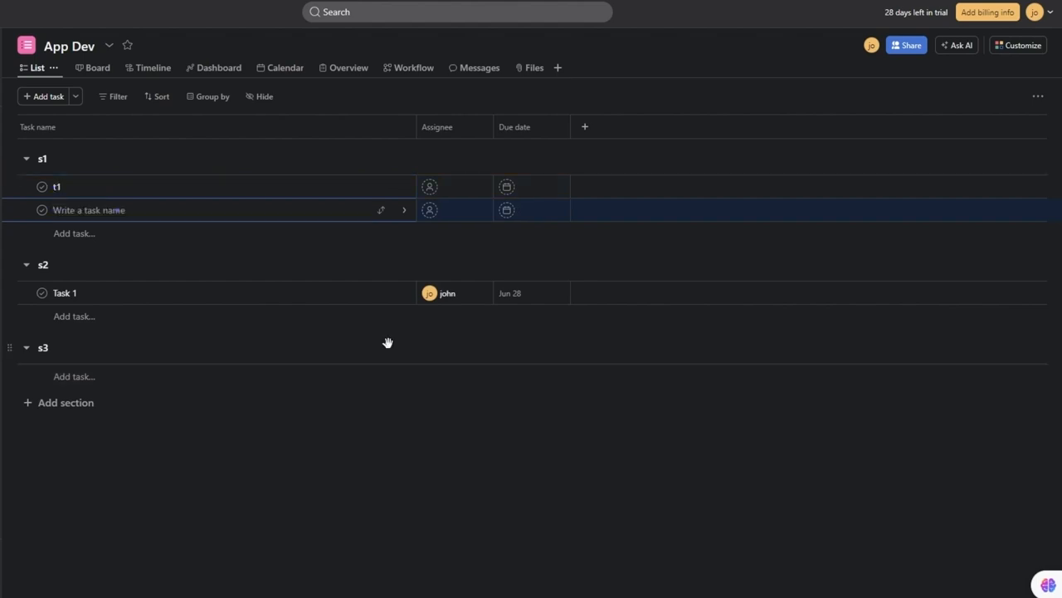
text(t2)
key(Return)
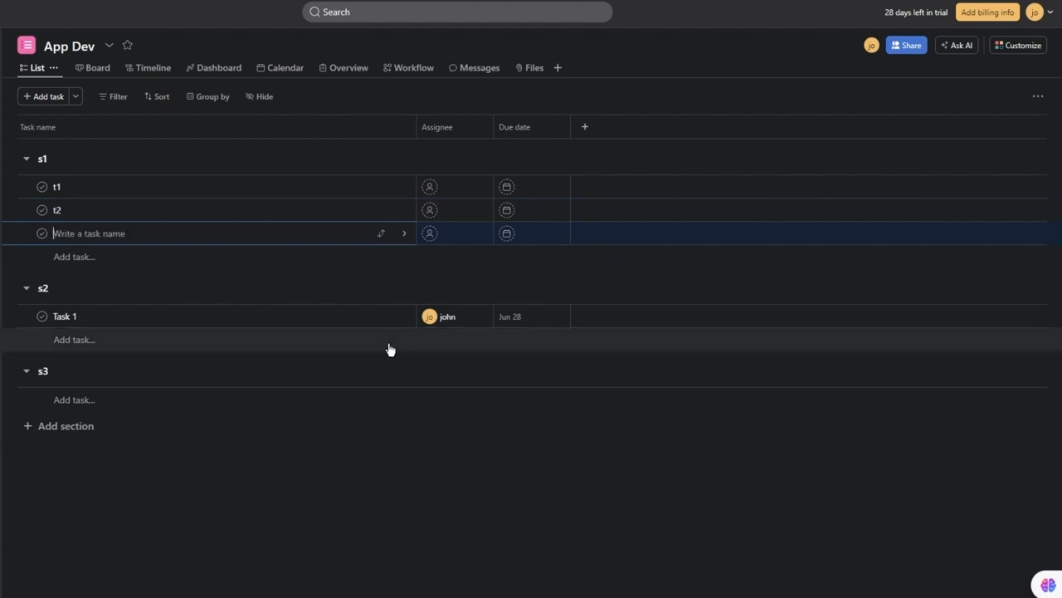
text(t3)
key(Return)
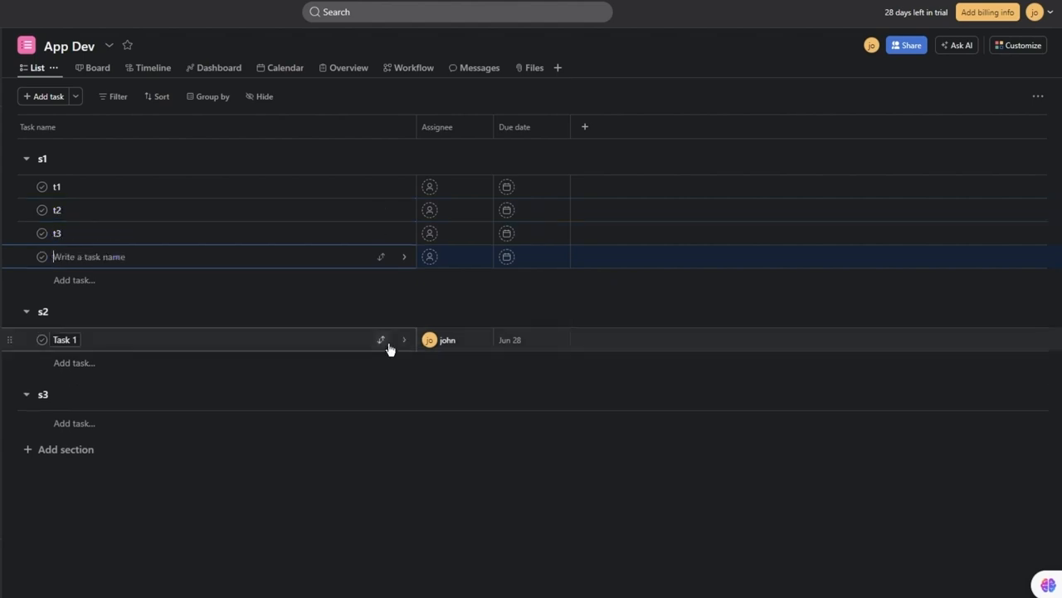
Discard the blank task row in section s1 and open task t1's details, leaving its name and description as they are.
click(459, 517)
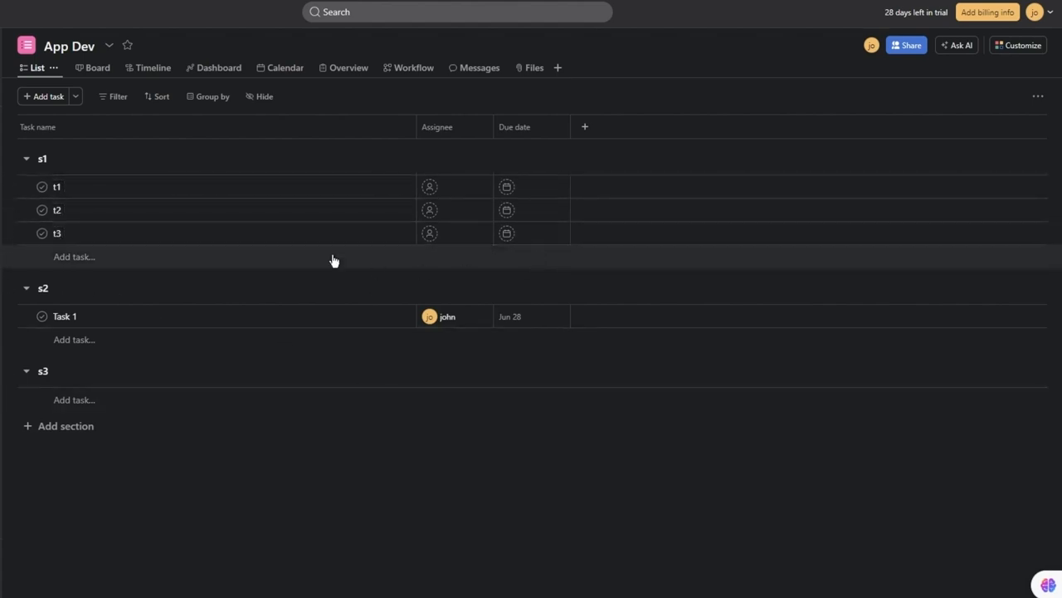
click(136, 187)
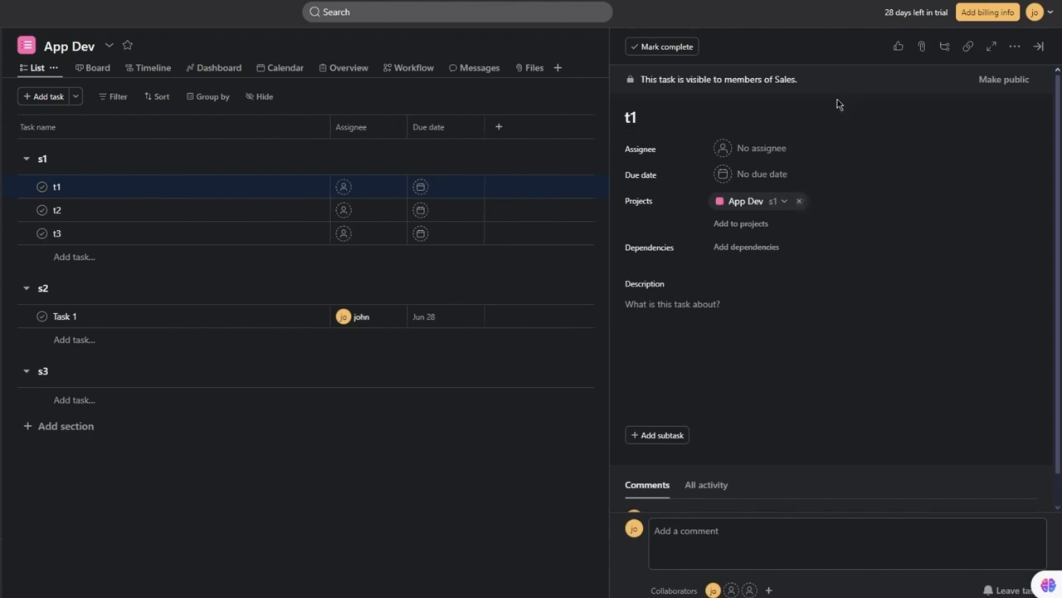
drag(860, 80, 635, 83)
click(899, 106)
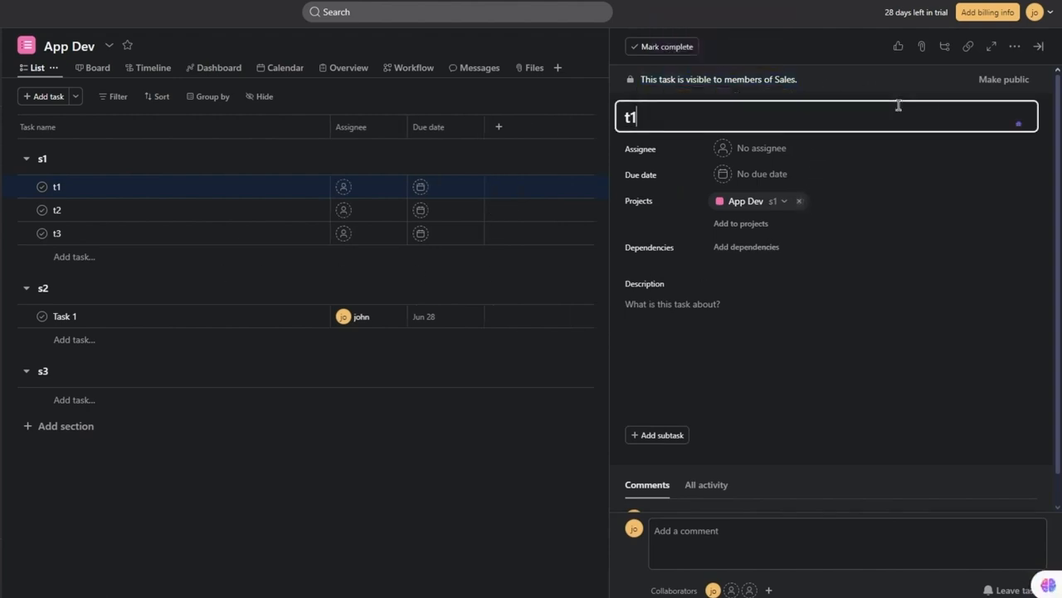
click(856, 313)
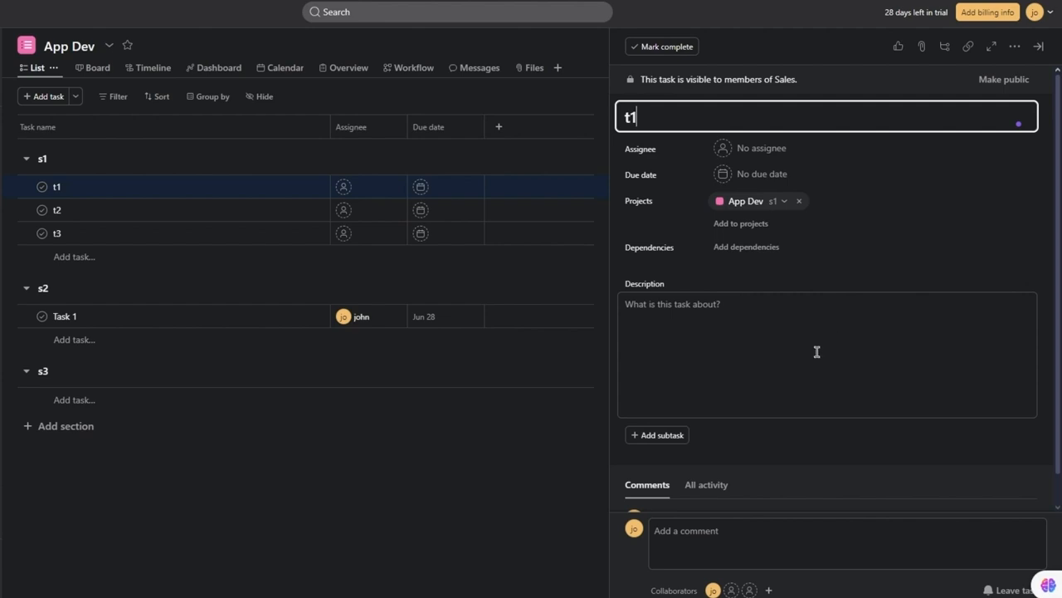
key(Escape)
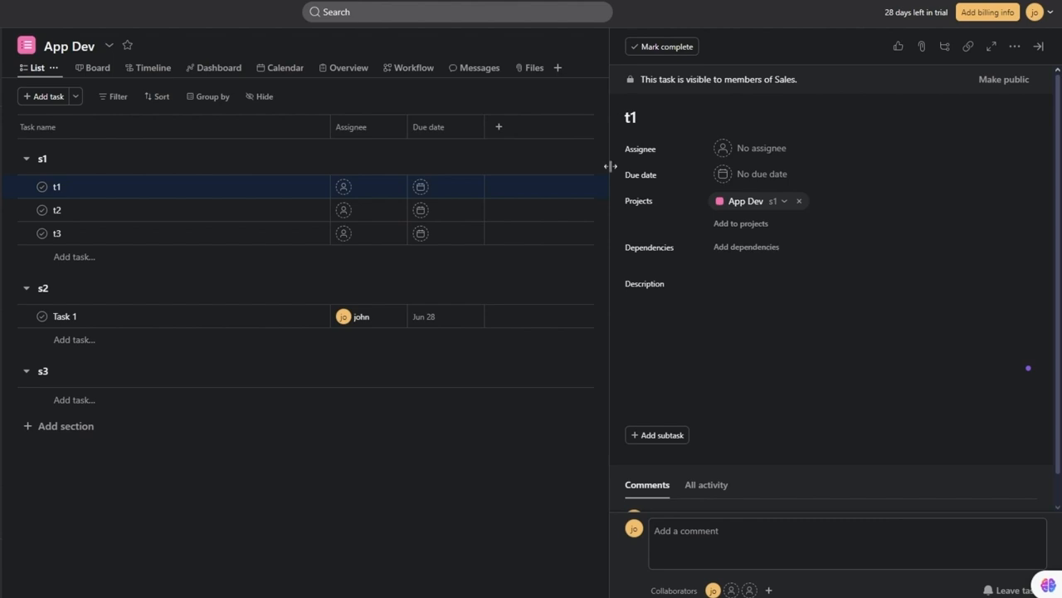
Assign task t1 to the account owner and set its due date to 06/21/24.
click(721, 147)
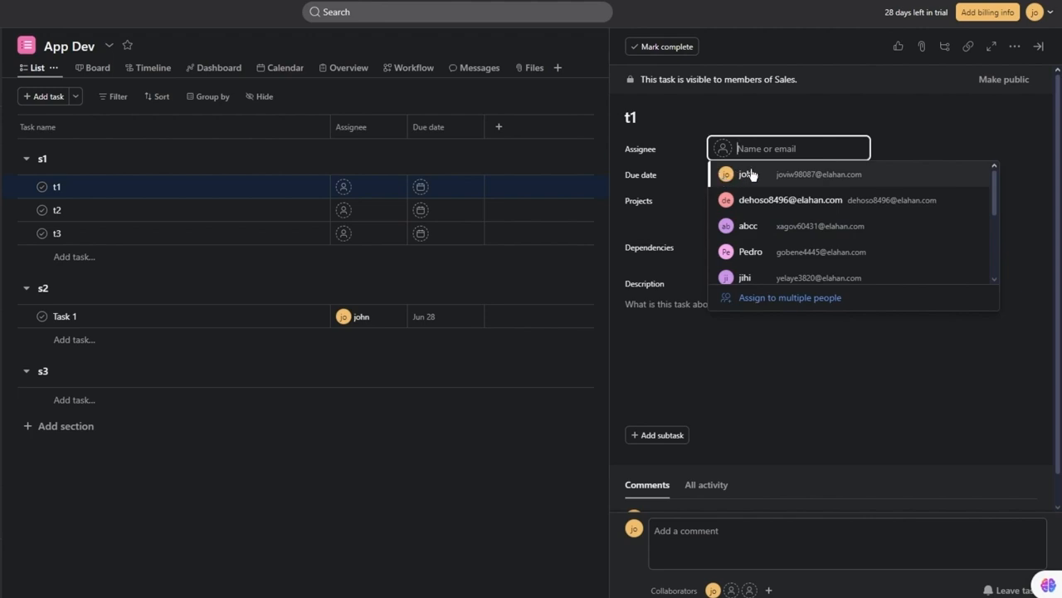
click(752, 174)
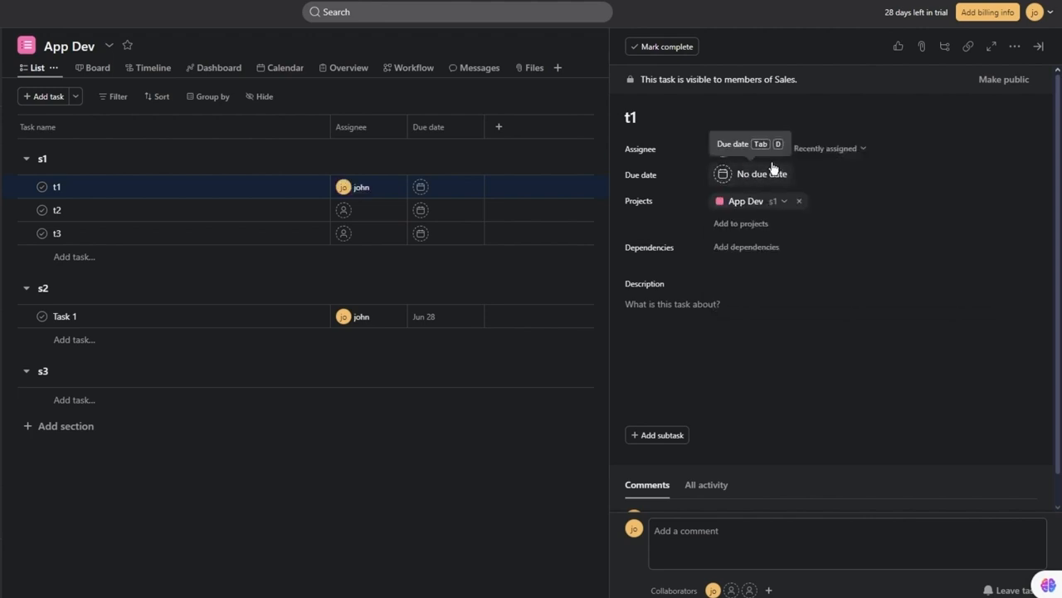
click(774, 173)
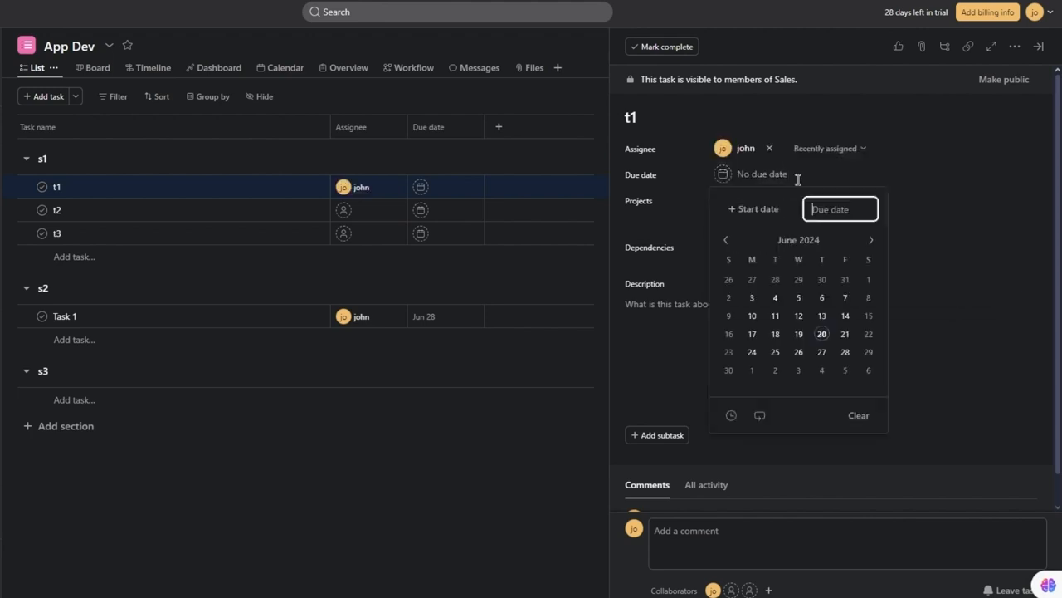
click(845, 334)
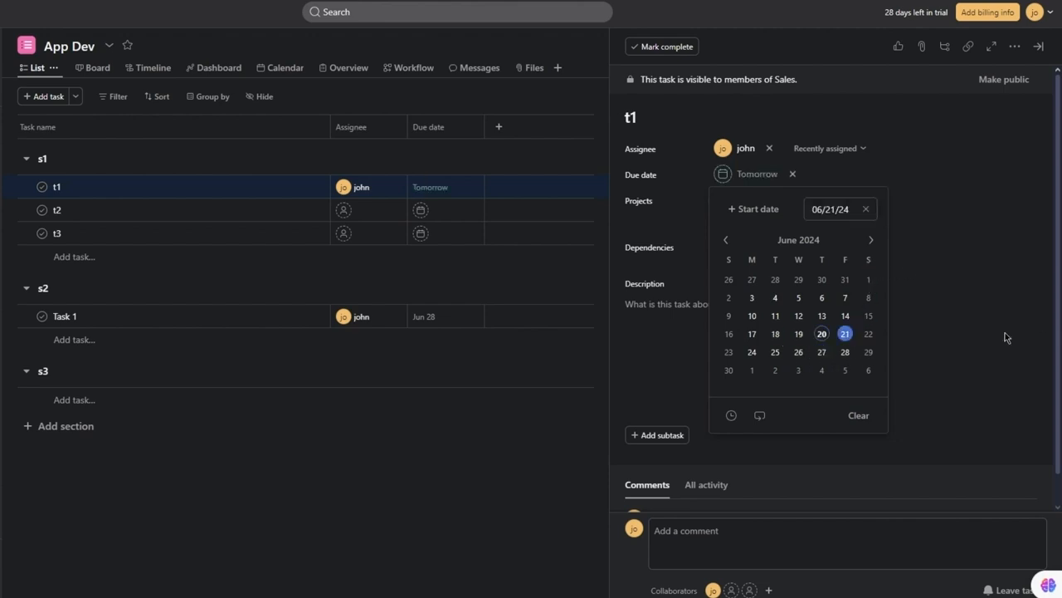
click(903, 244)
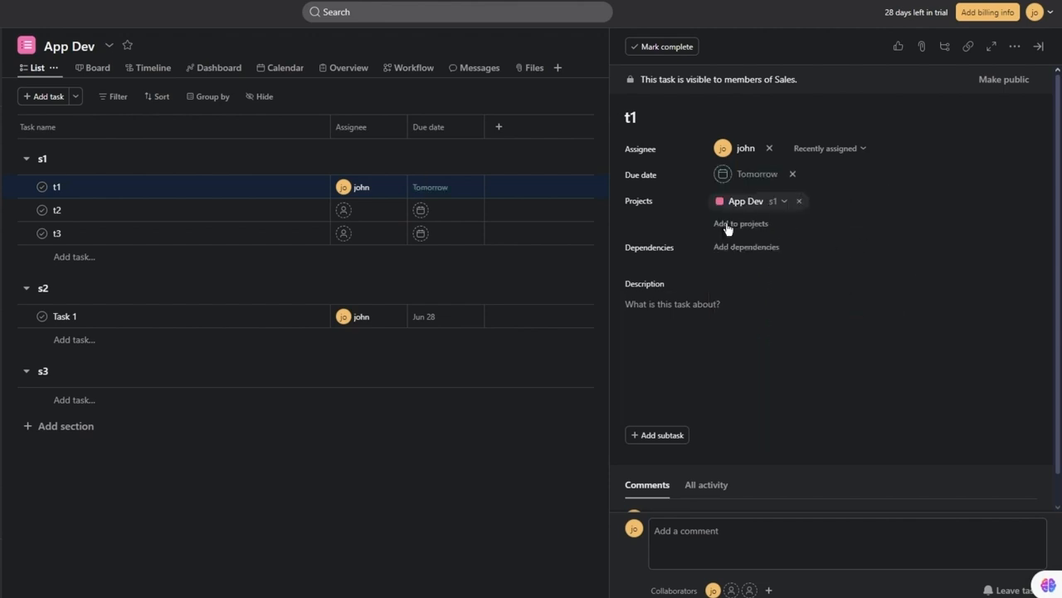
Mark task t1 as blocked by t2 and insert the image Untitled Diagram.drawio (1).png into its description.
click(749, 247)
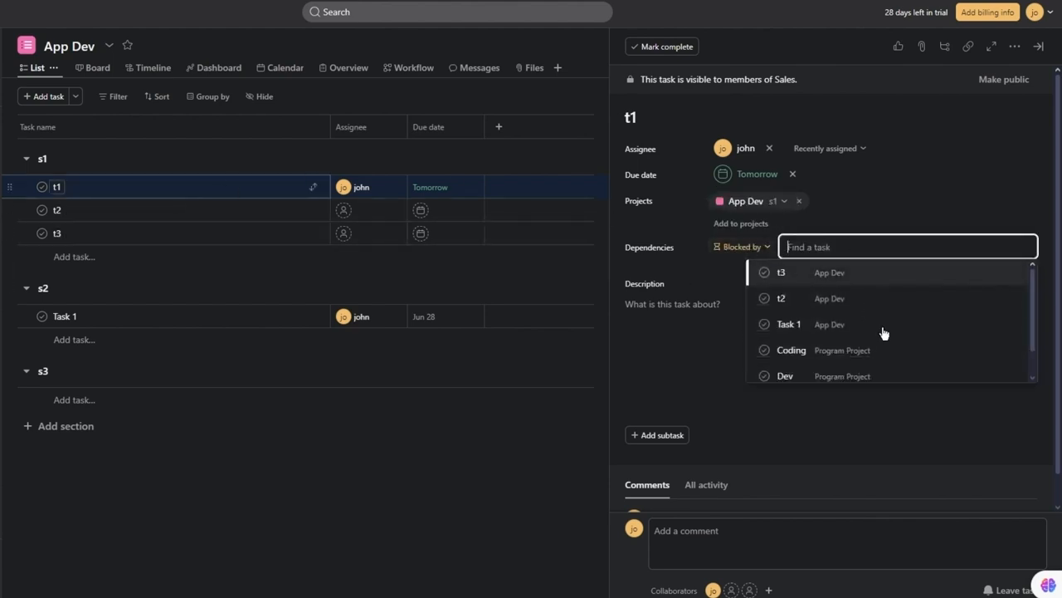
click(809, 300)
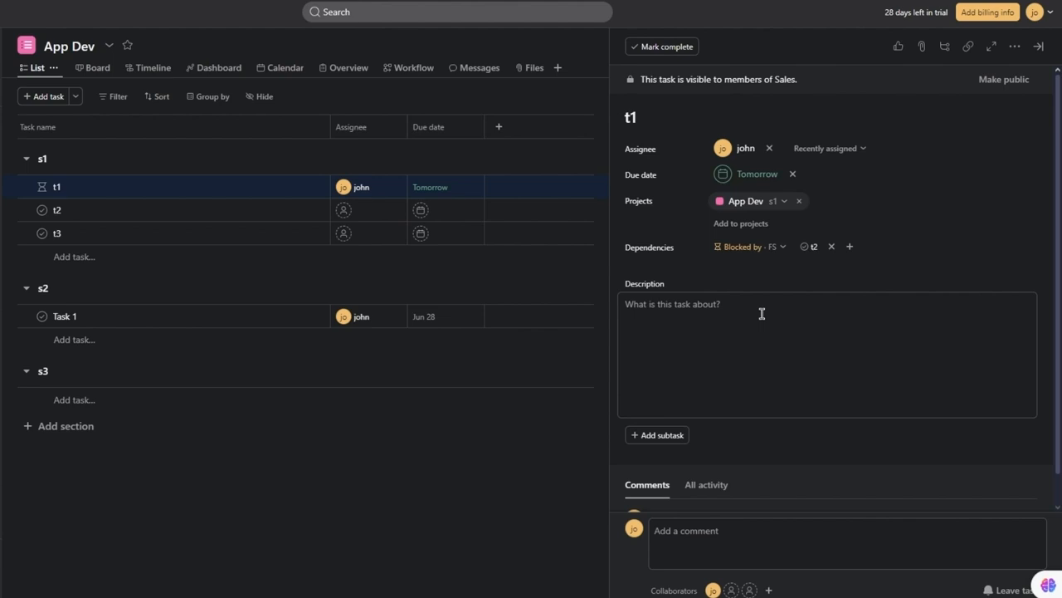
click(755, 274)
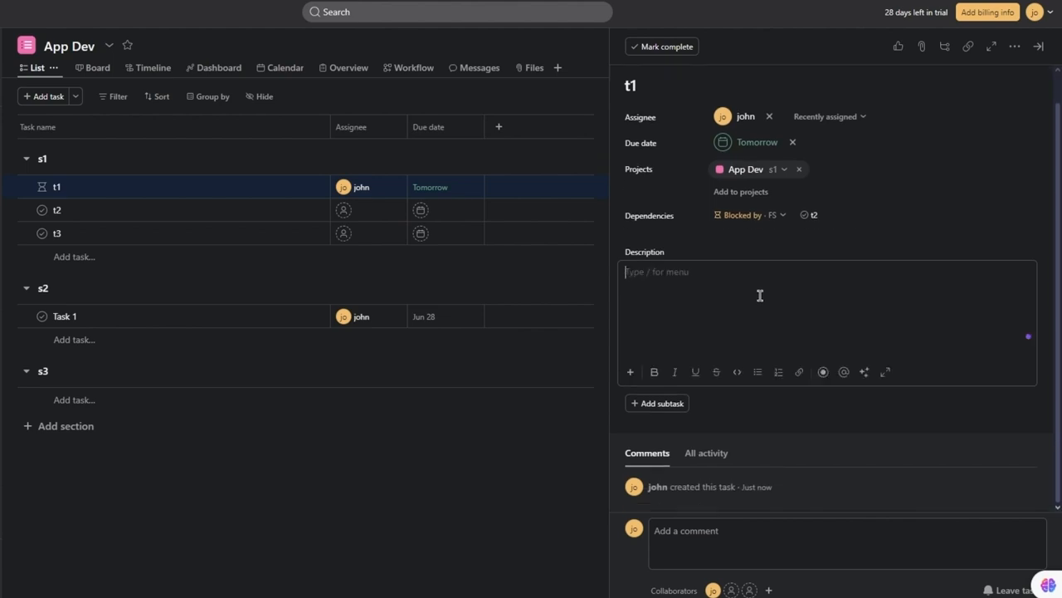
click(631, 373)
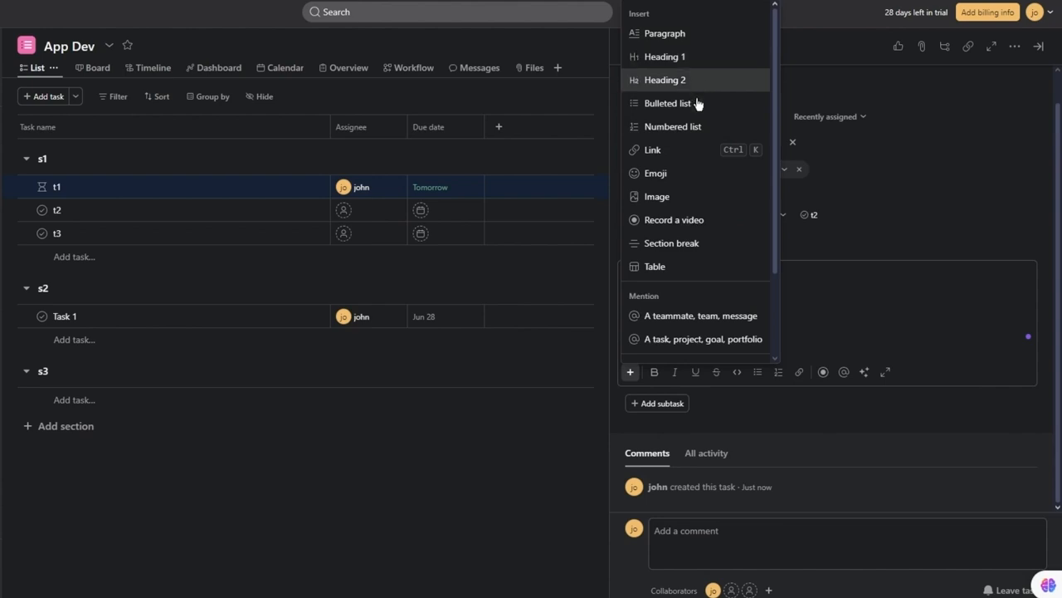
click(697, 202)
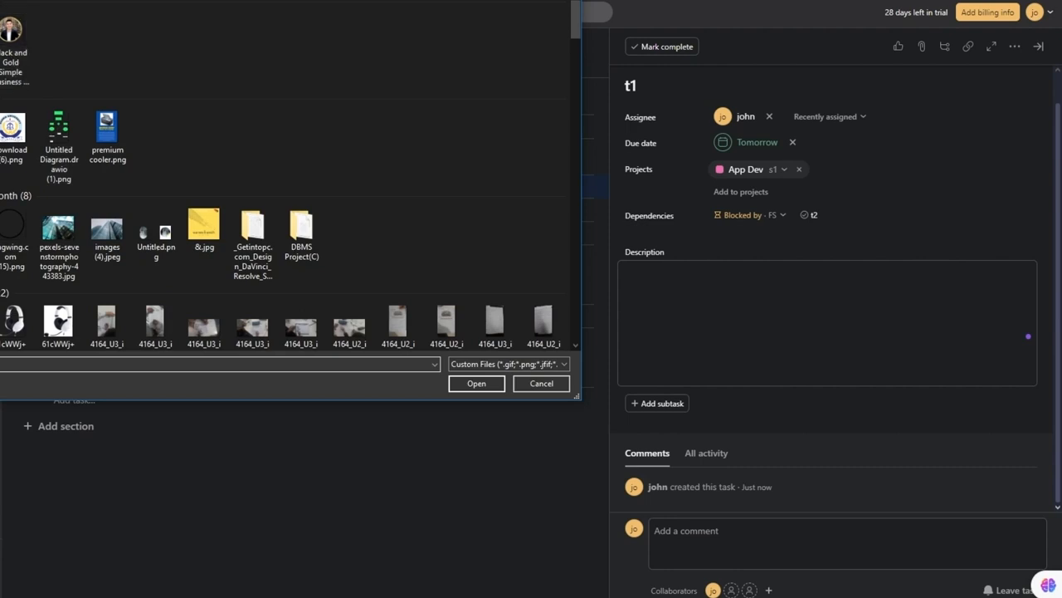
double_click(58, 133)
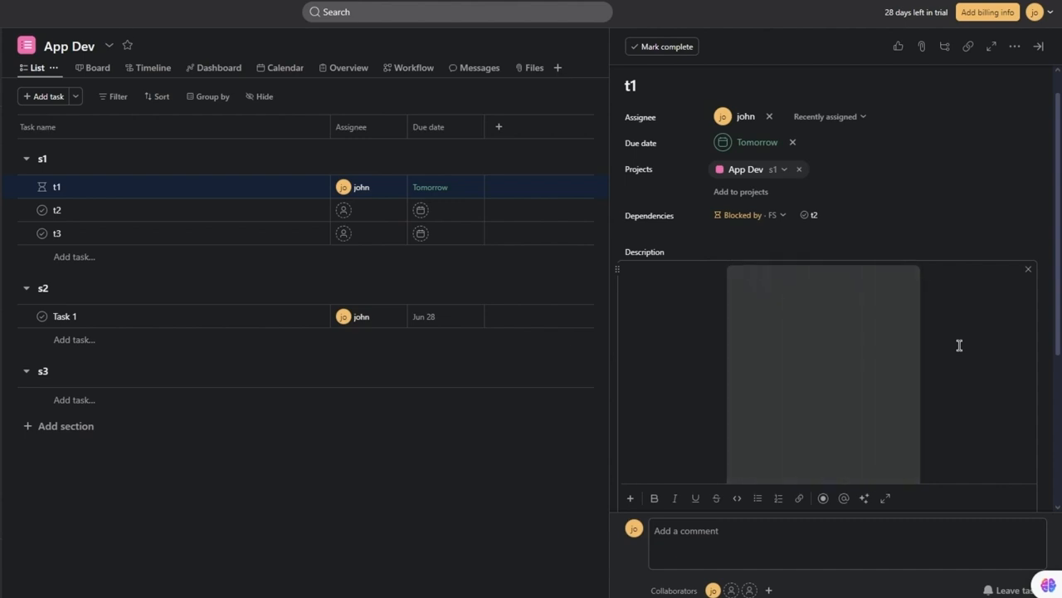
Examine the inserted diagram in task t1's description and the comment area, and close the task details.
scroll(969, 322, down, 3)
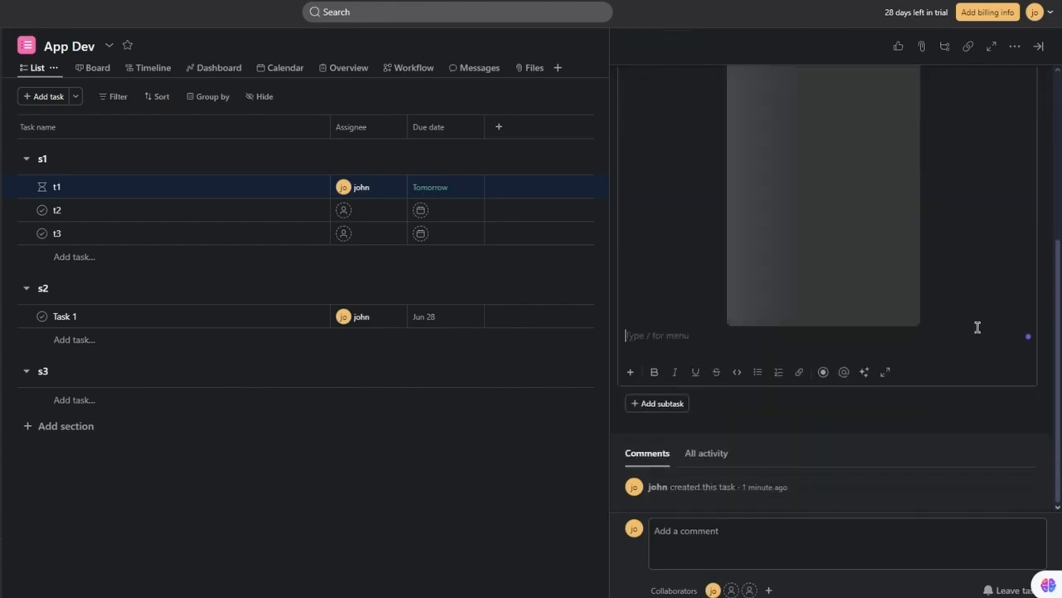
click(911, 235)
click(912, 235)
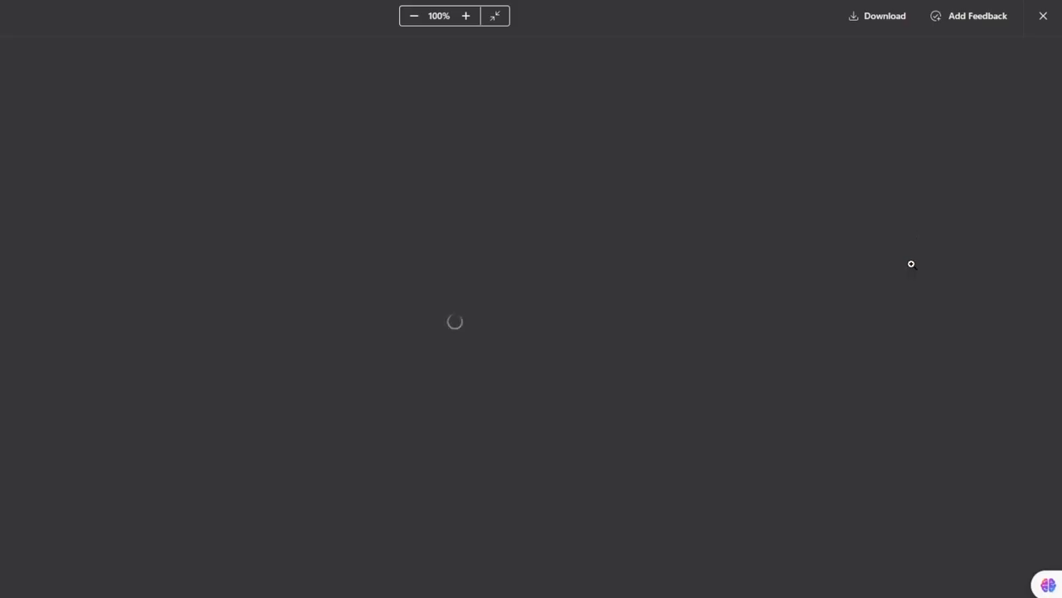
click(1042, 16)
click(779, 538)
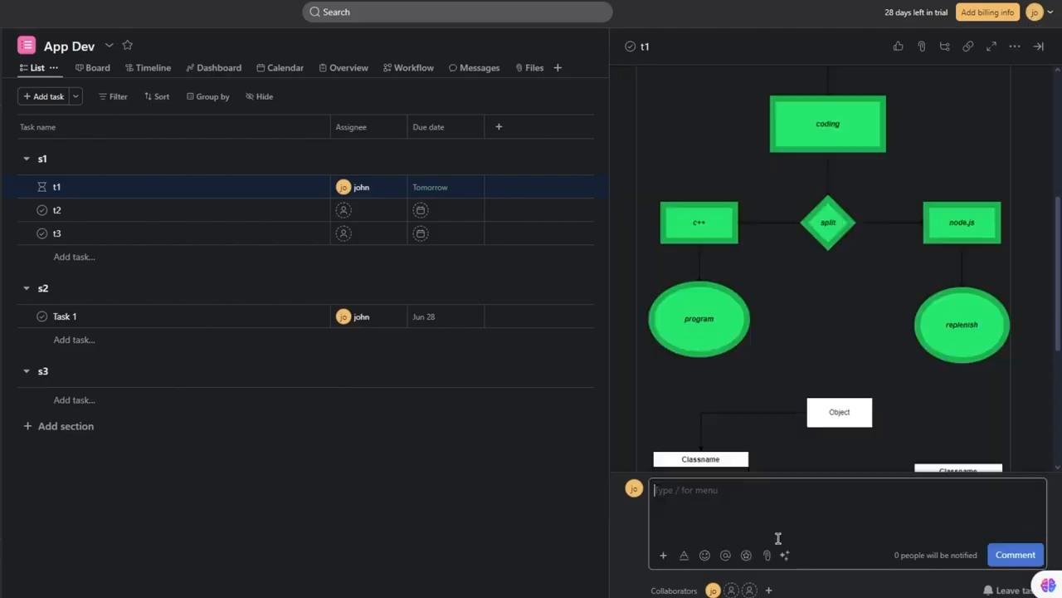
scroll(780, 293, up, 5)
scroll(777, 290, down, 7)
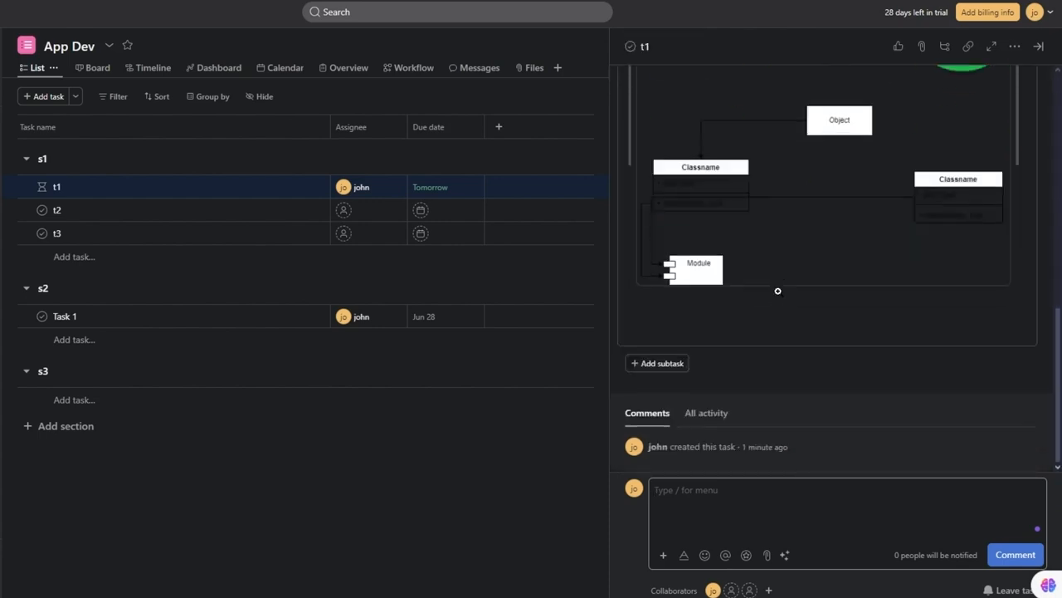
scroll(777, 291, up, 7)
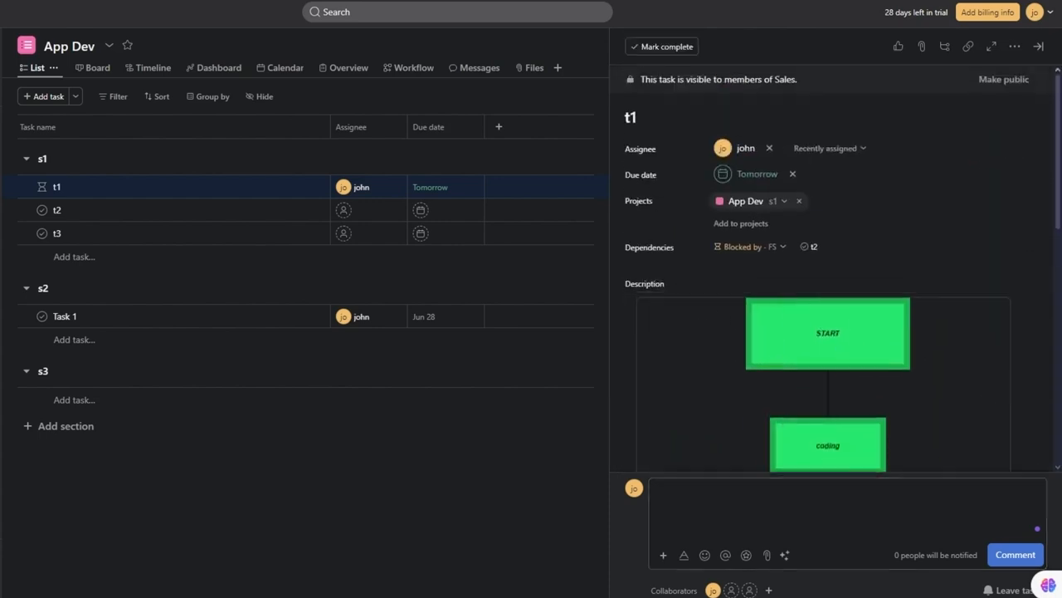
click(882, 536)
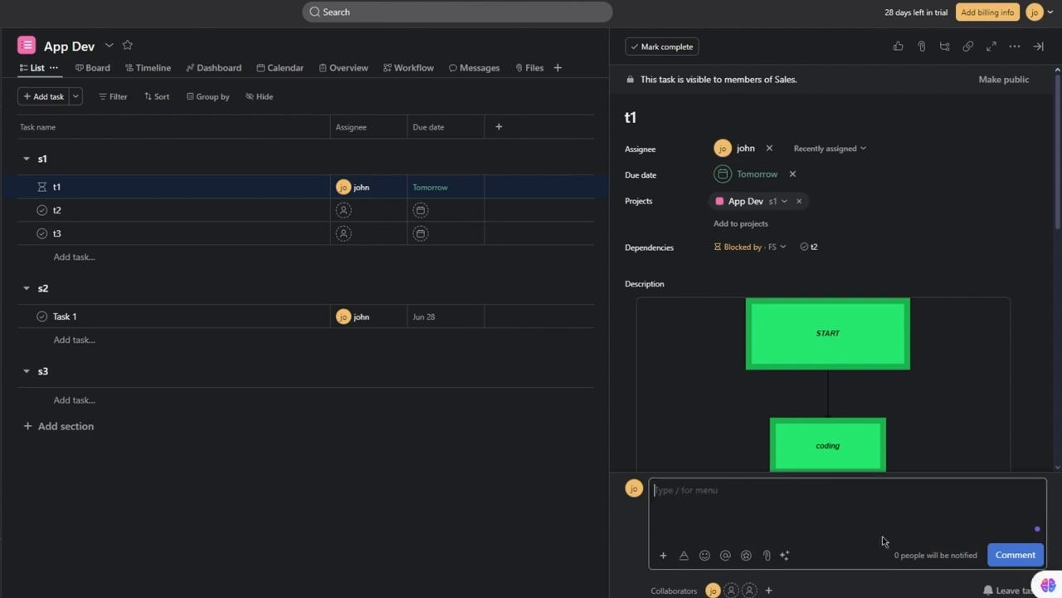
click(437, 498)
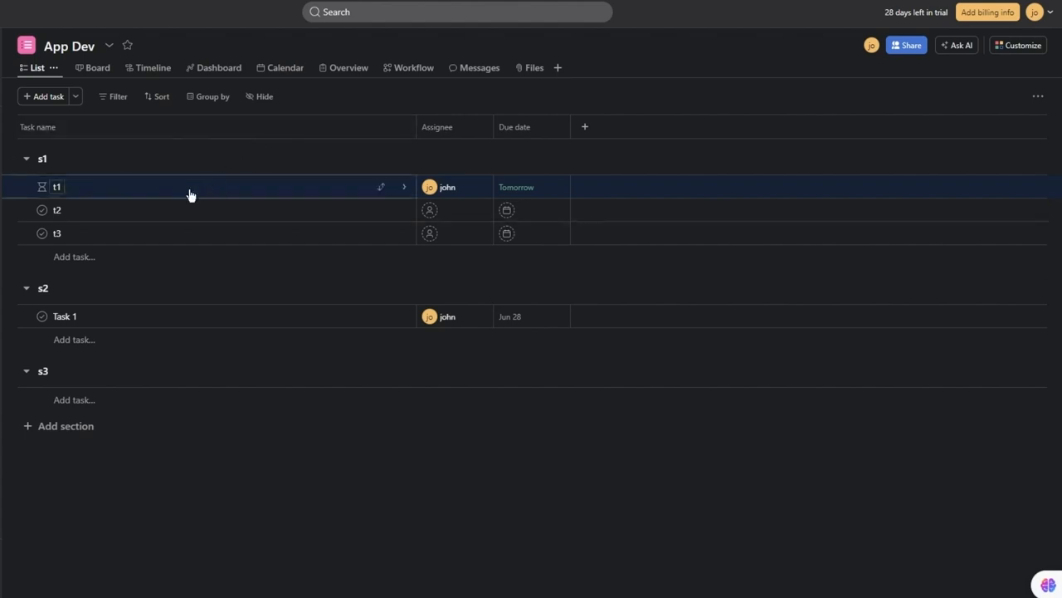
Open task t2's details, try adding a subtask, discard the blank entries and close the details.
click(116, 214)
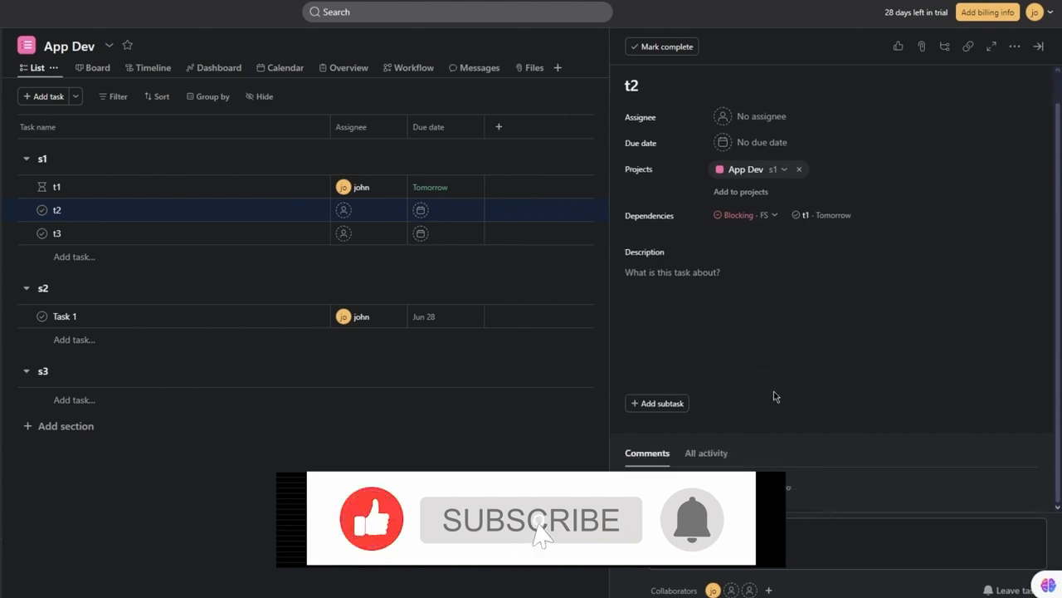
click(657, 404)
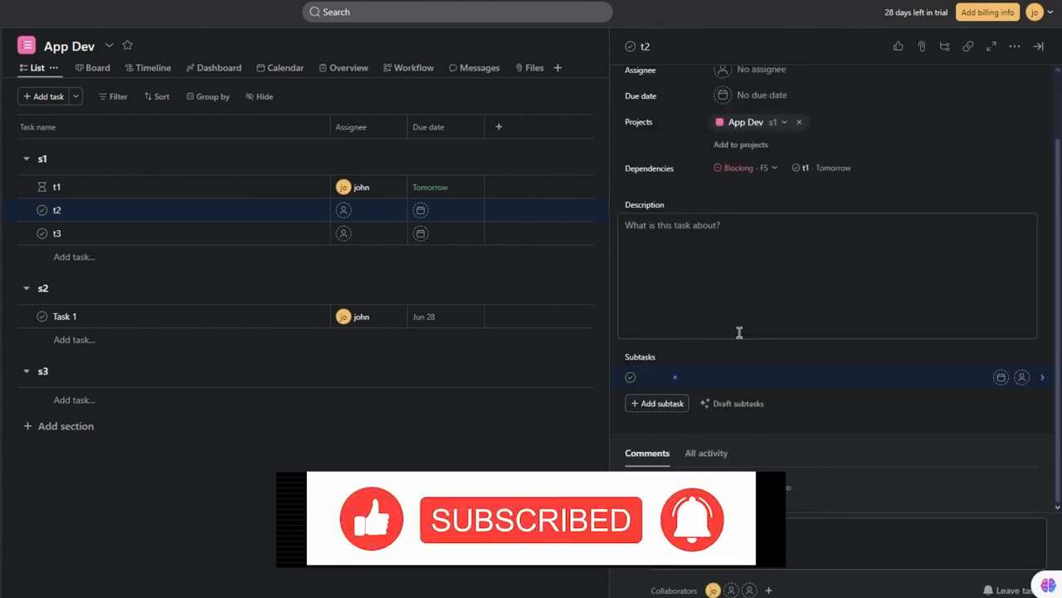
click(774, 247)
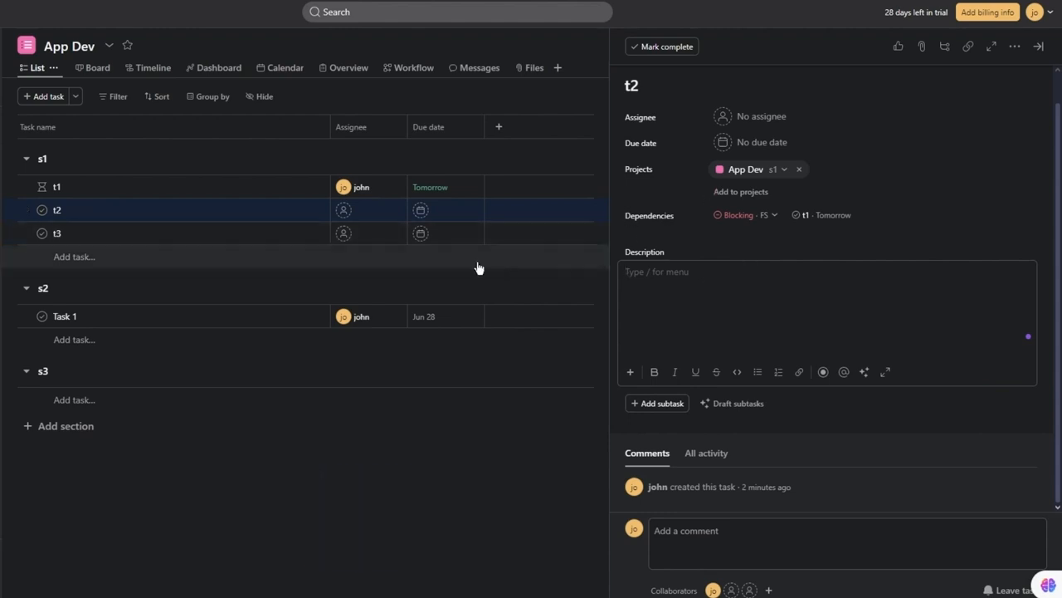
click(441, 262)
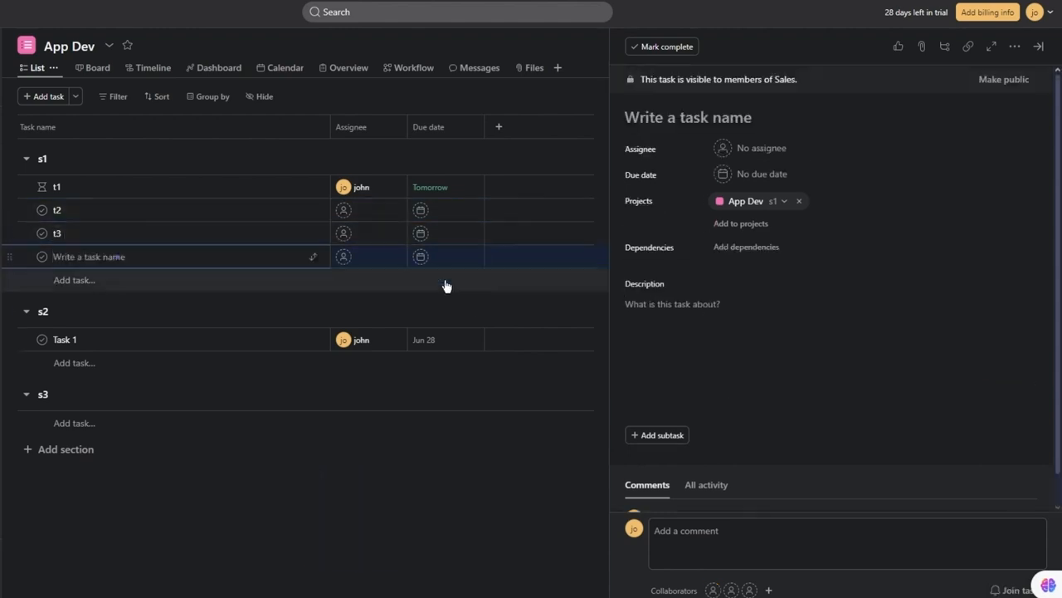
key(BackSpace)
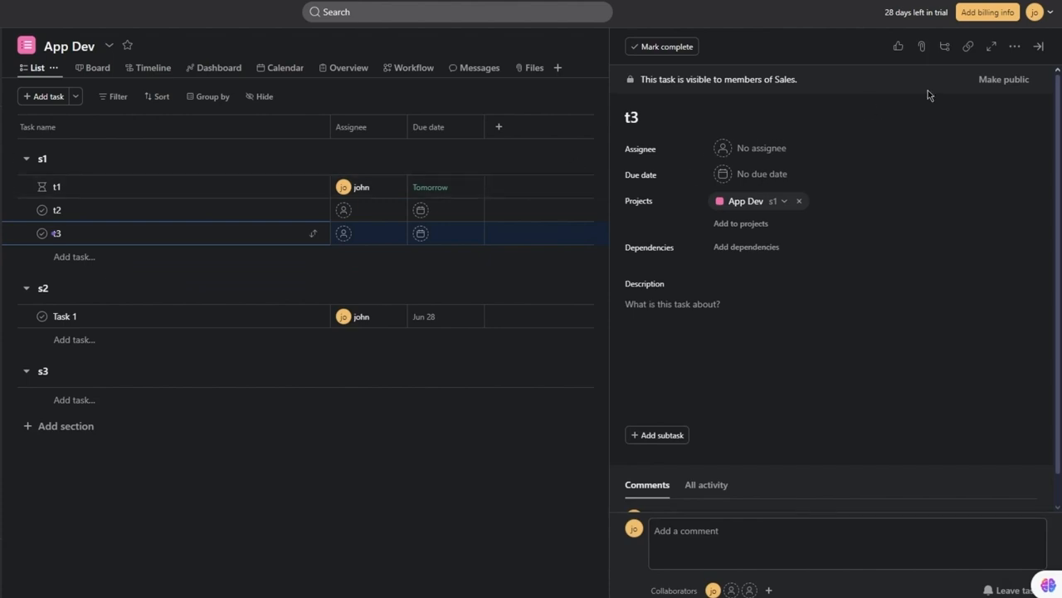
click(1039, 47)
Try marking tasks t2 and t3 in section s1 as complete and set both back to incomplete.
click(42, 186)
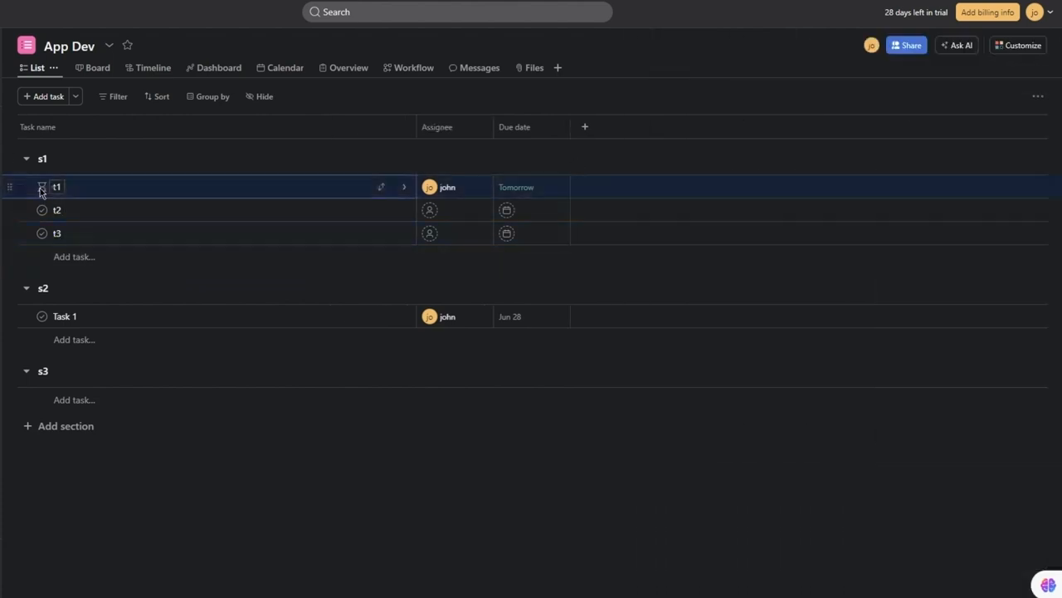
click(42, 211)
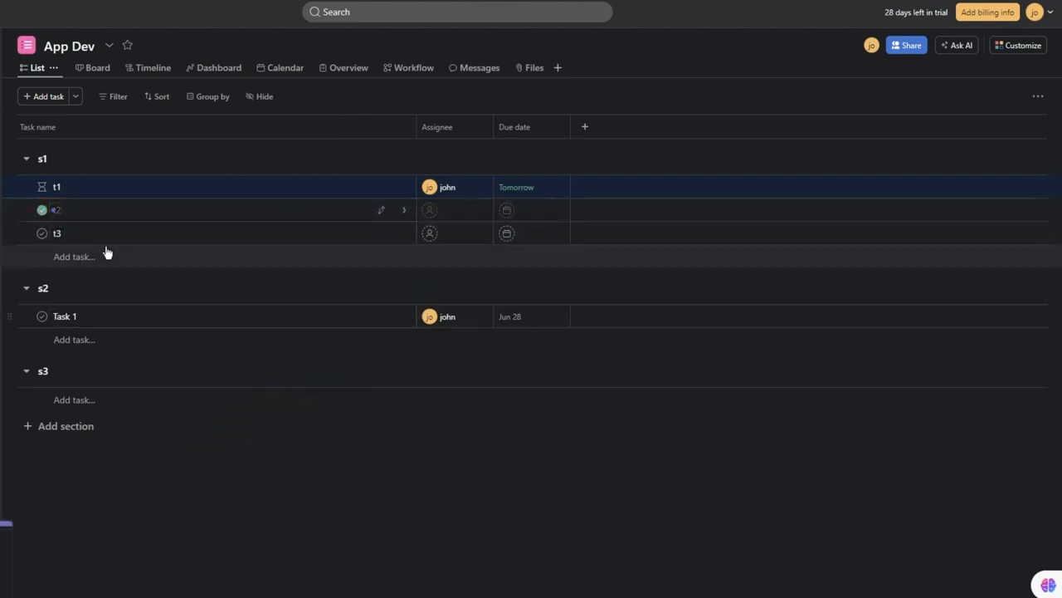
click(43, 211)
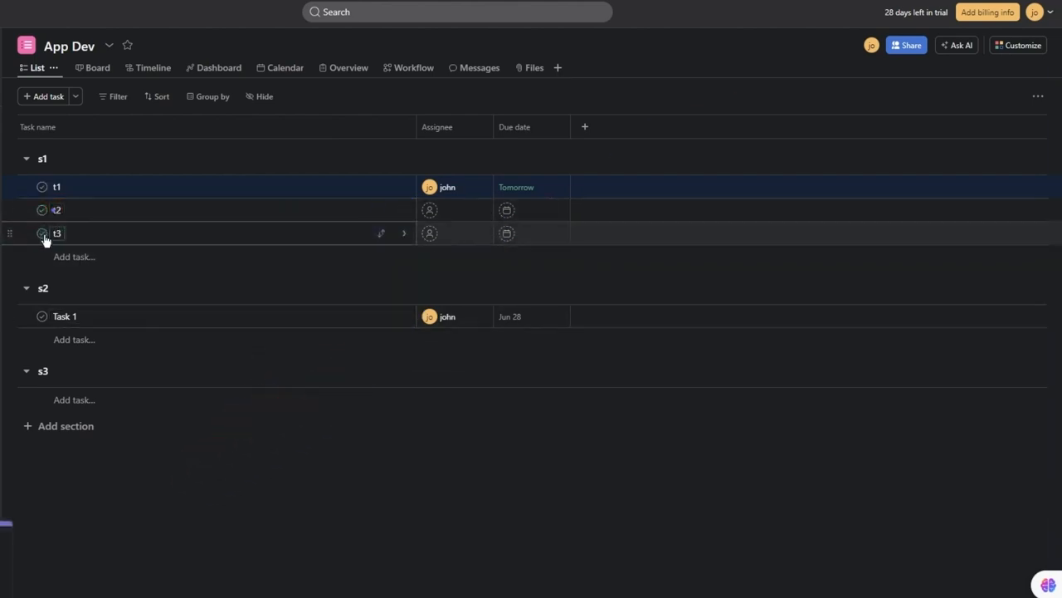
click(44, 234)
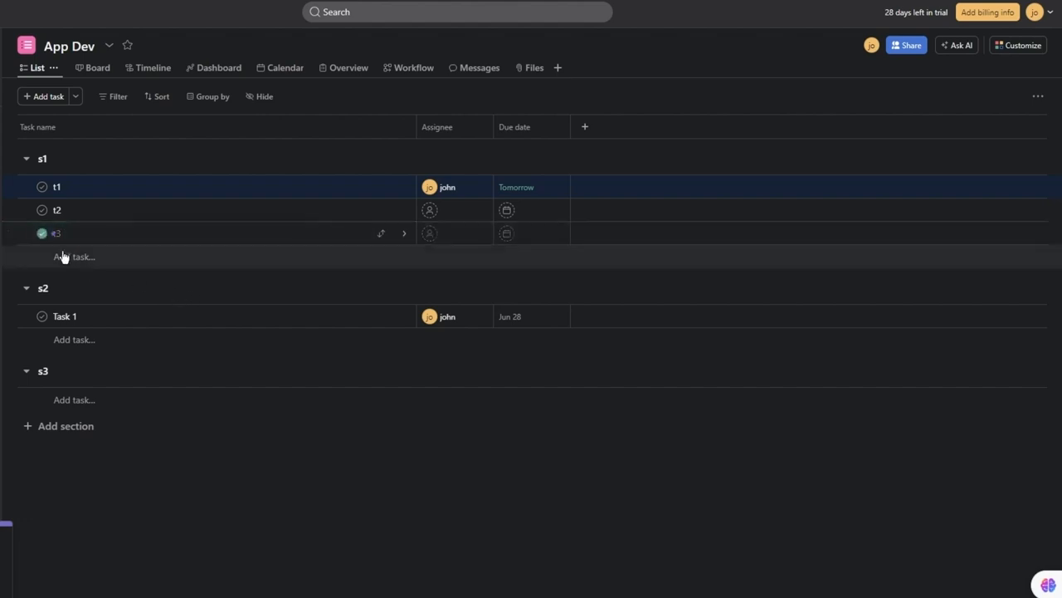
click(42, 234)
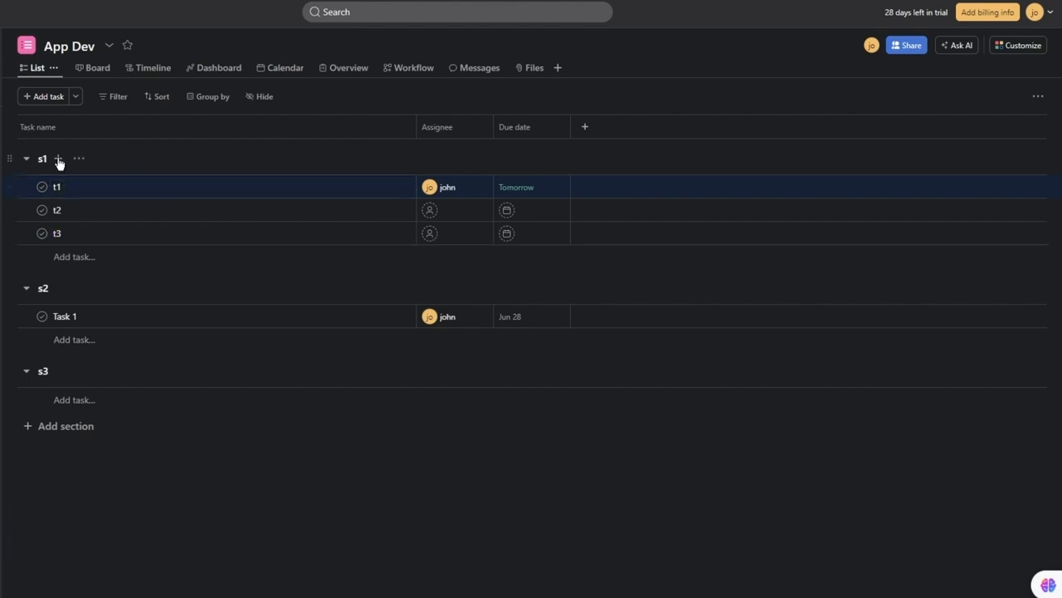
Look at the project's Board view and return to the List view.
click(83, 70)
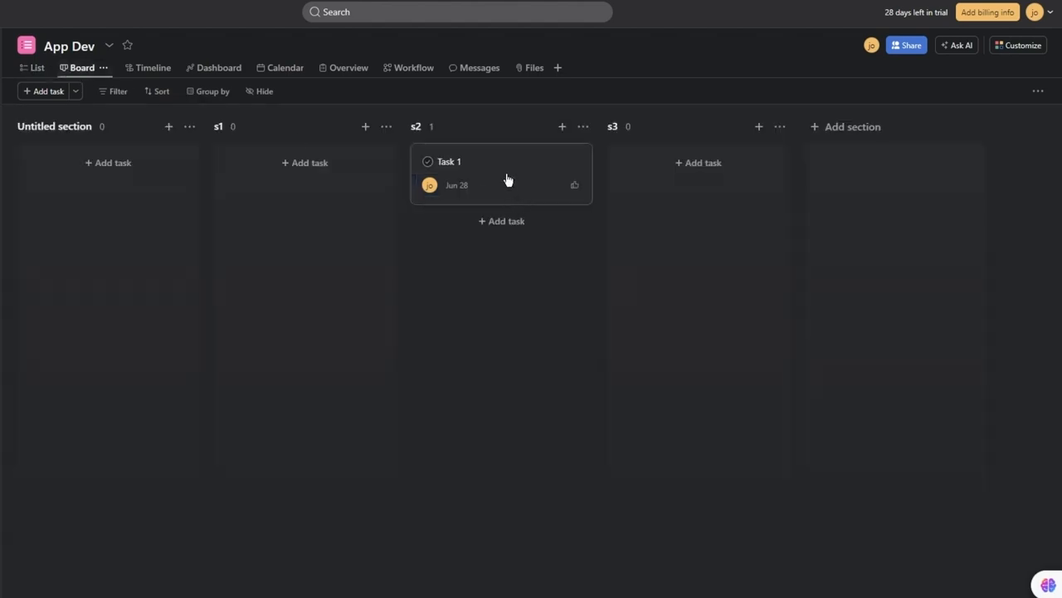
click(28, 70)
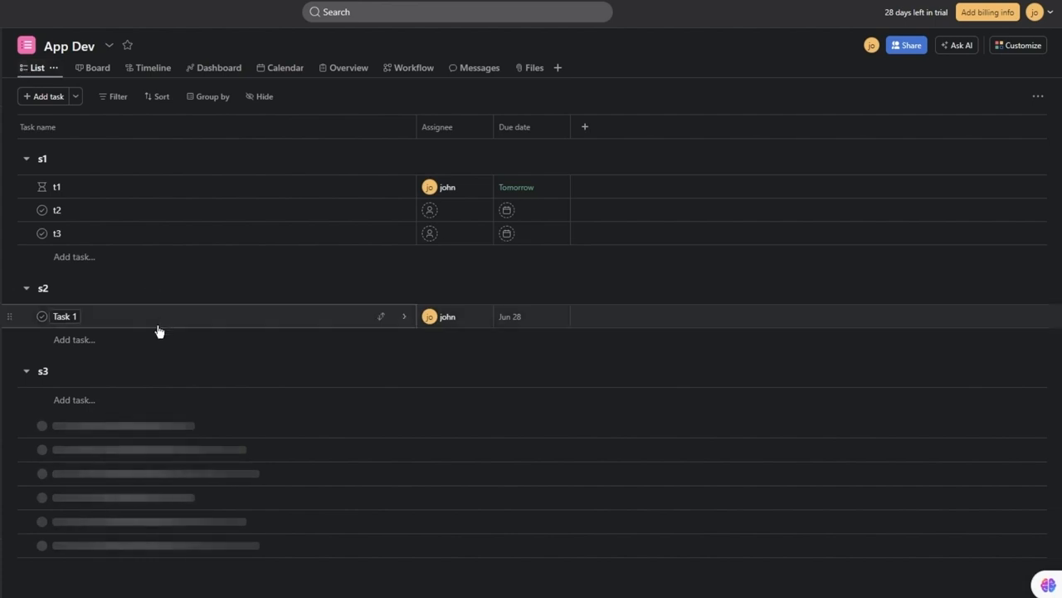
Mark Task 1 in section s2 and tasks t2 and t1 in section s1 as complete.
click(38, 189)
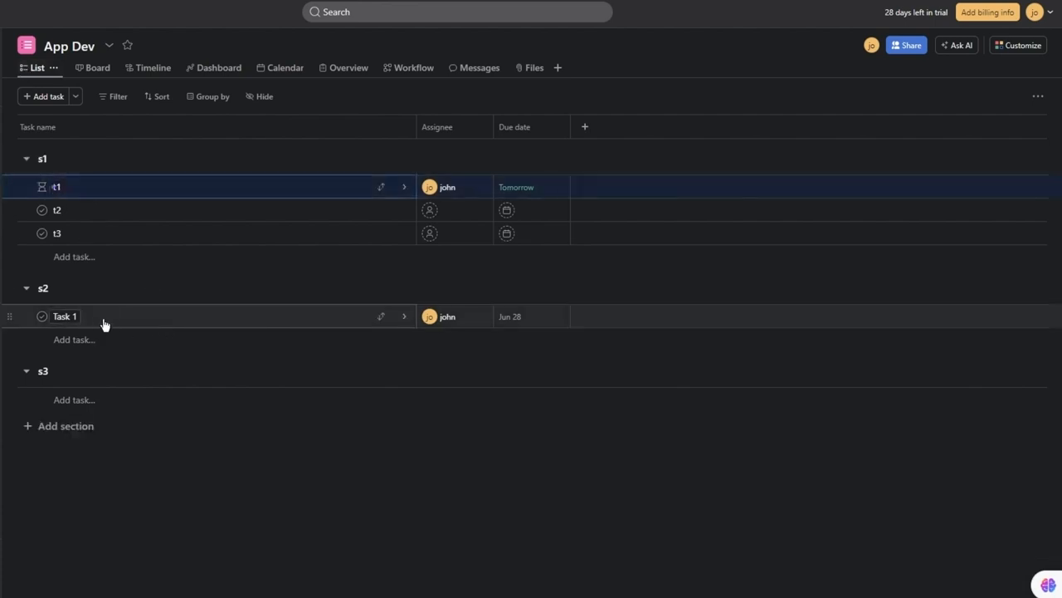
click(42, 318)
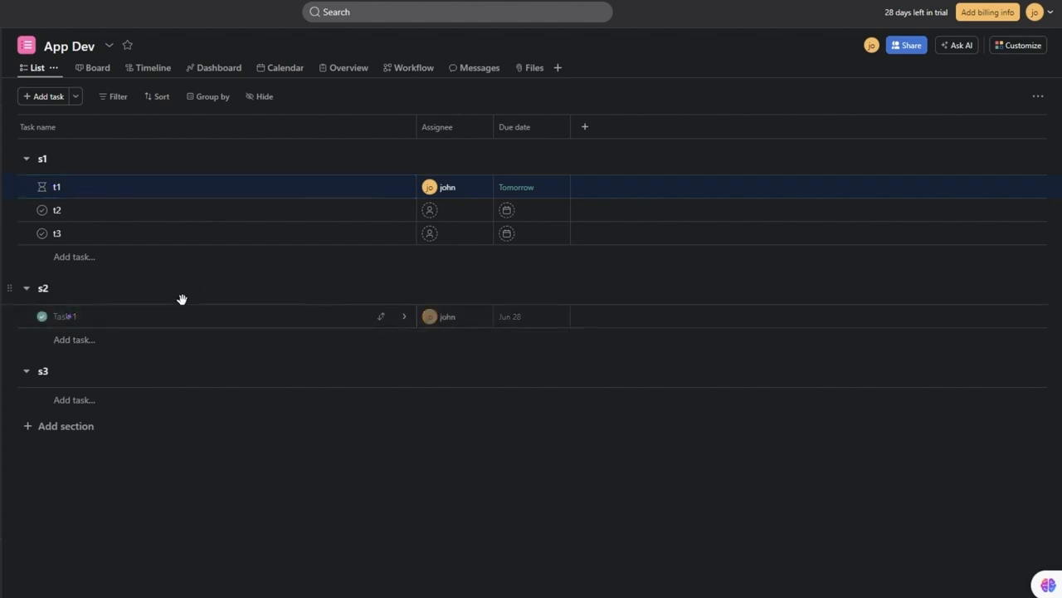
click(115, 195)
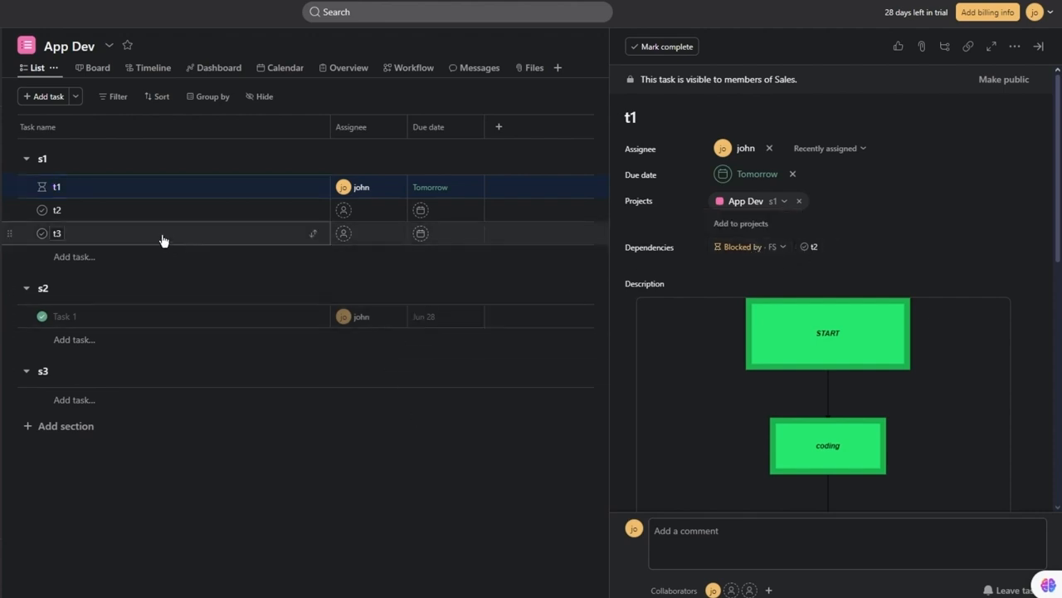
click(41, 210)
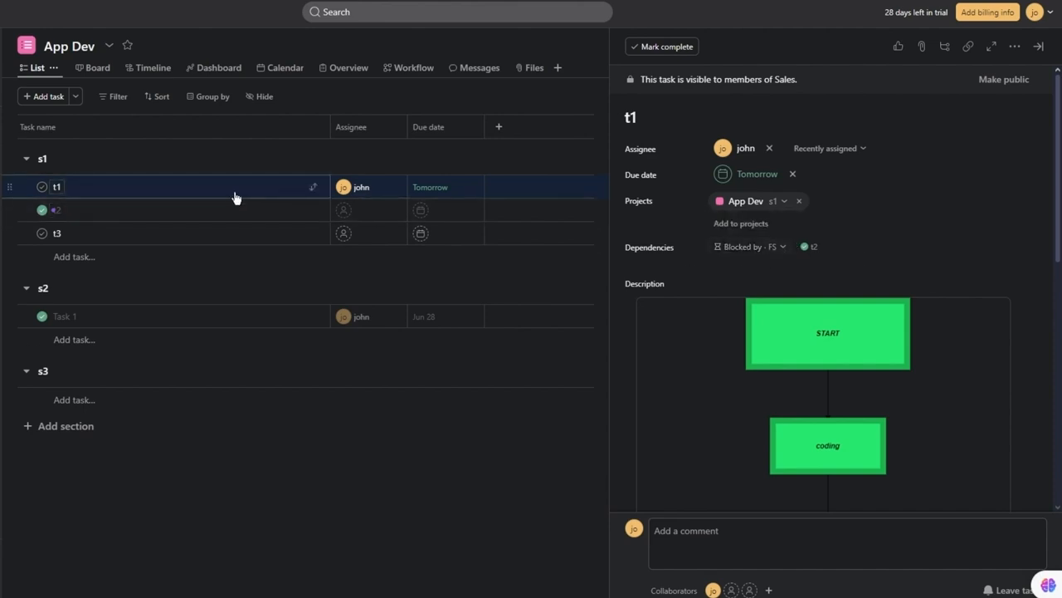
click(42, 187)
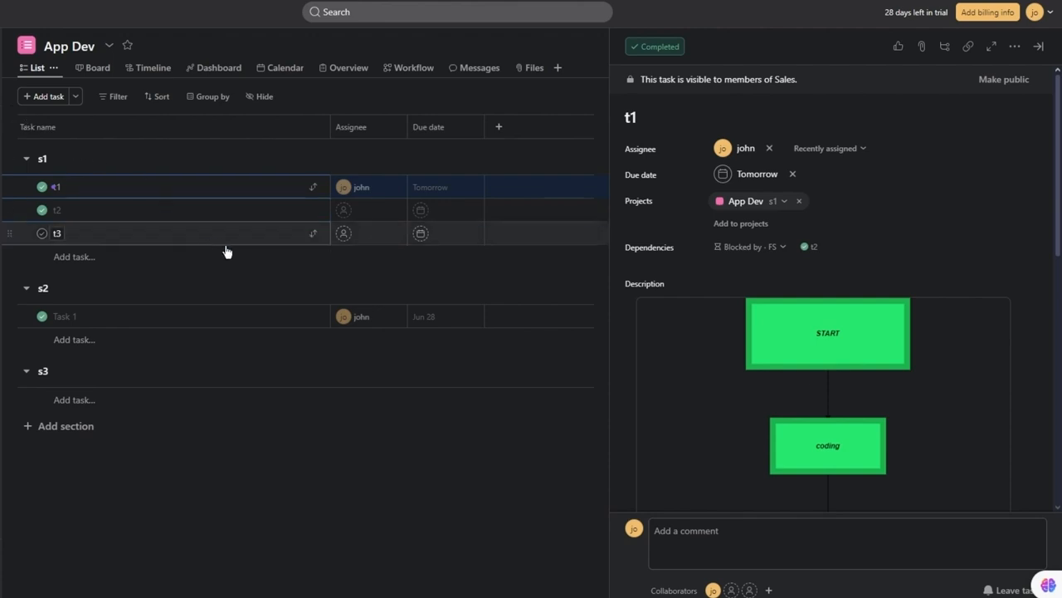
In the Board view, move t1 and Task 1 to s3, t2 to the untitled section, and t3 to a new section left unnamed.
click(97, 68)
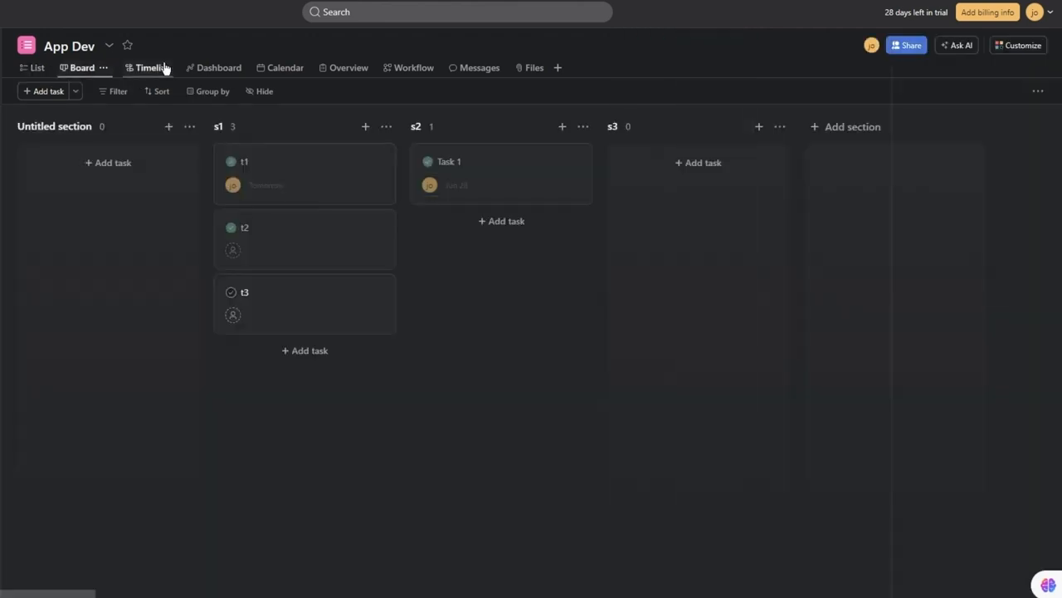
drag(242, 185, 730, 175)
drag(450, 171, 609, 327)
drag(245, 182, 99, 172)
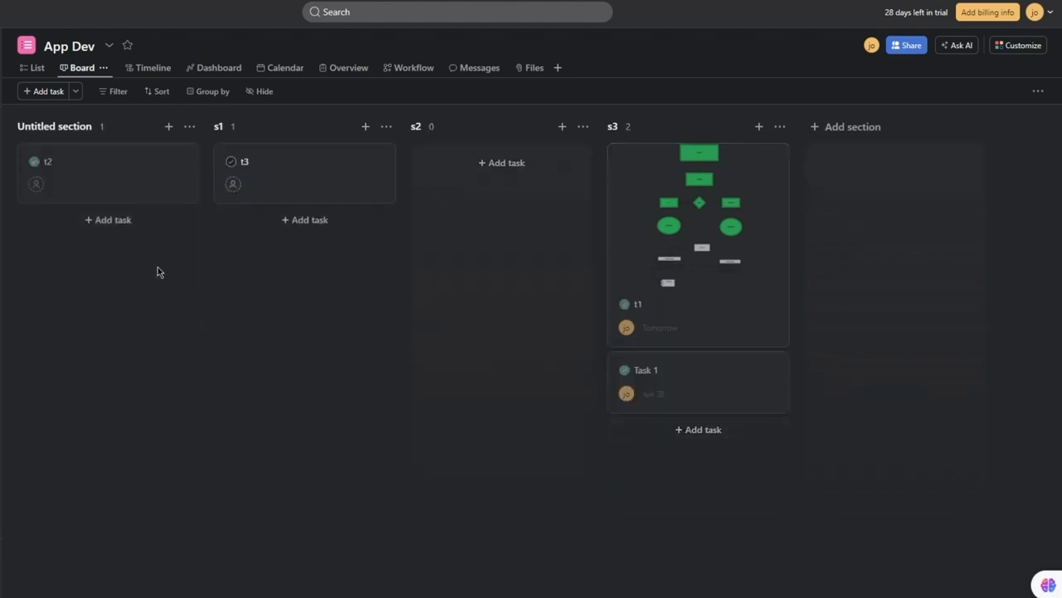
drag(275, 162, 896, 370)
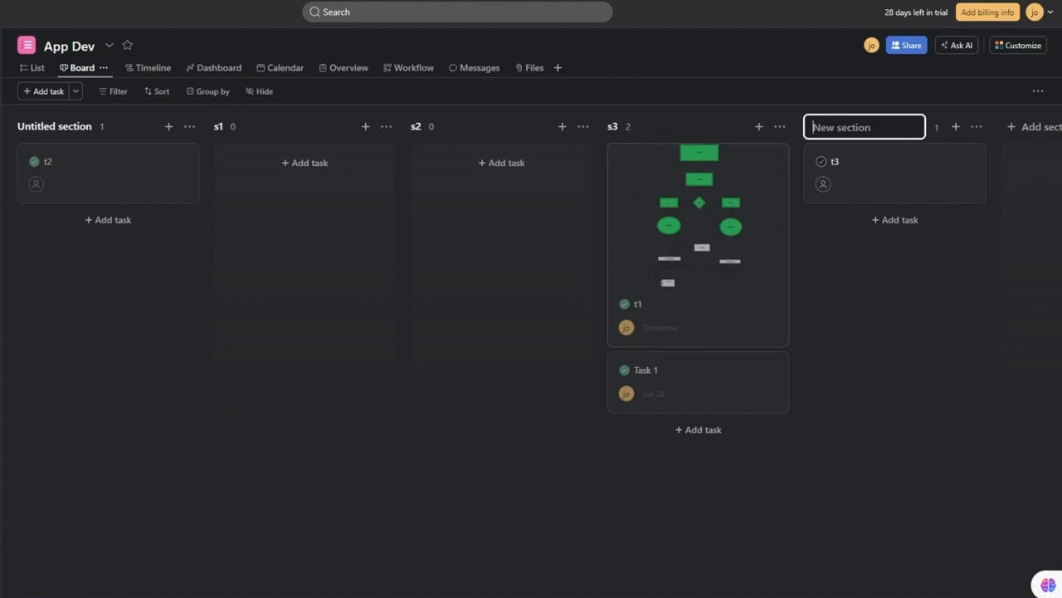
key(Return)
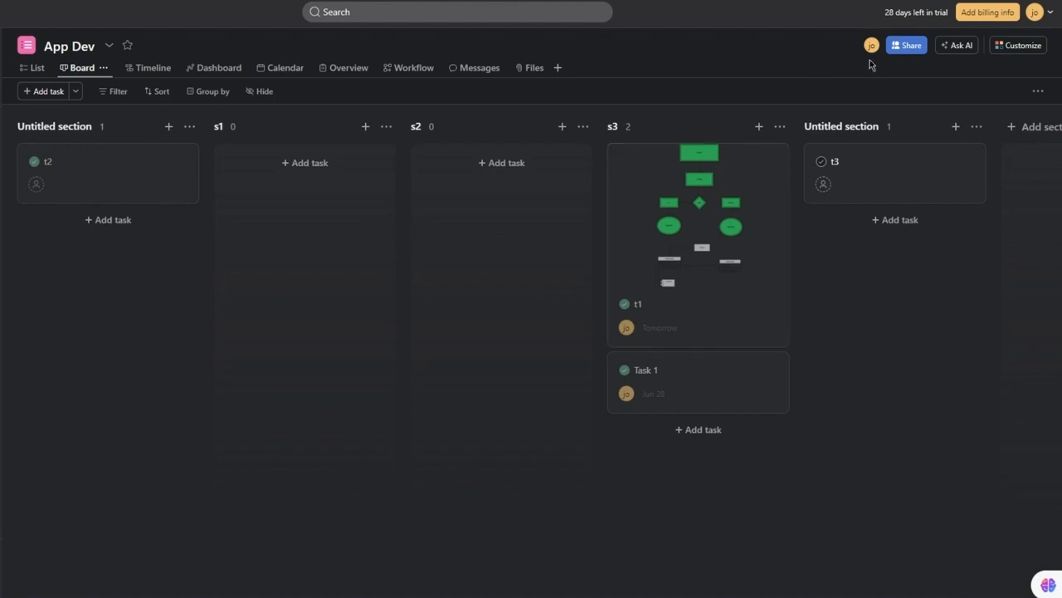
Examine the App Dev project's sharing settings and the permission roles available for invited members, and close them without inviting anyone.
click(902, 52)
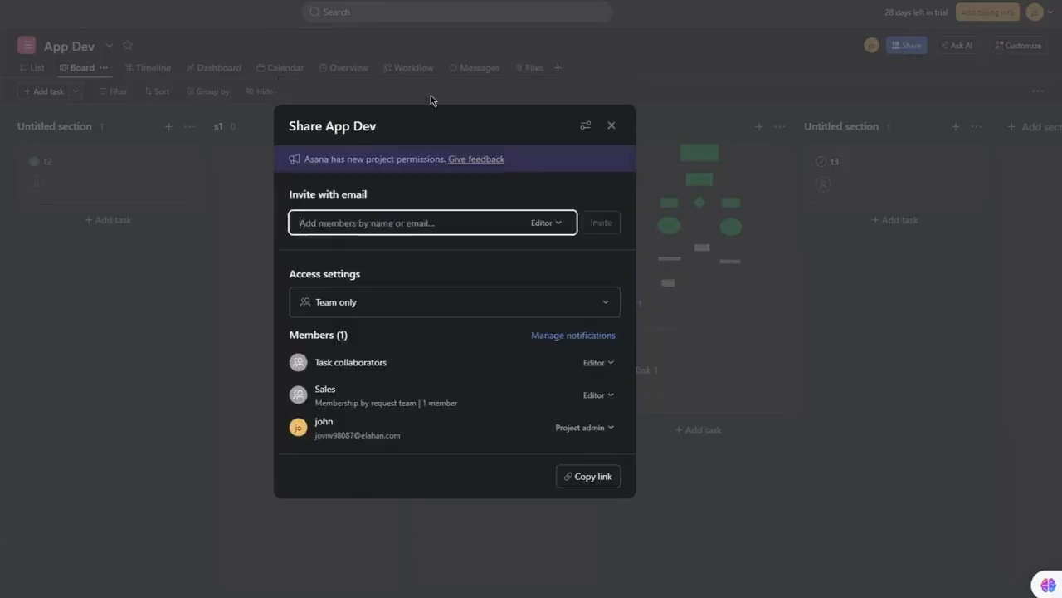
click(554, 224)
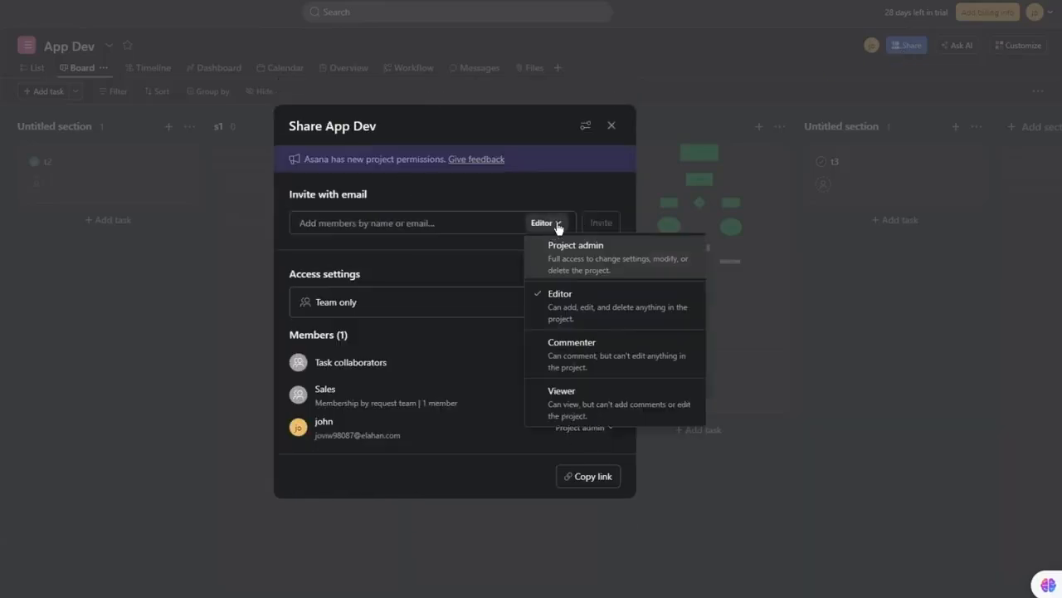
click(556, 226)
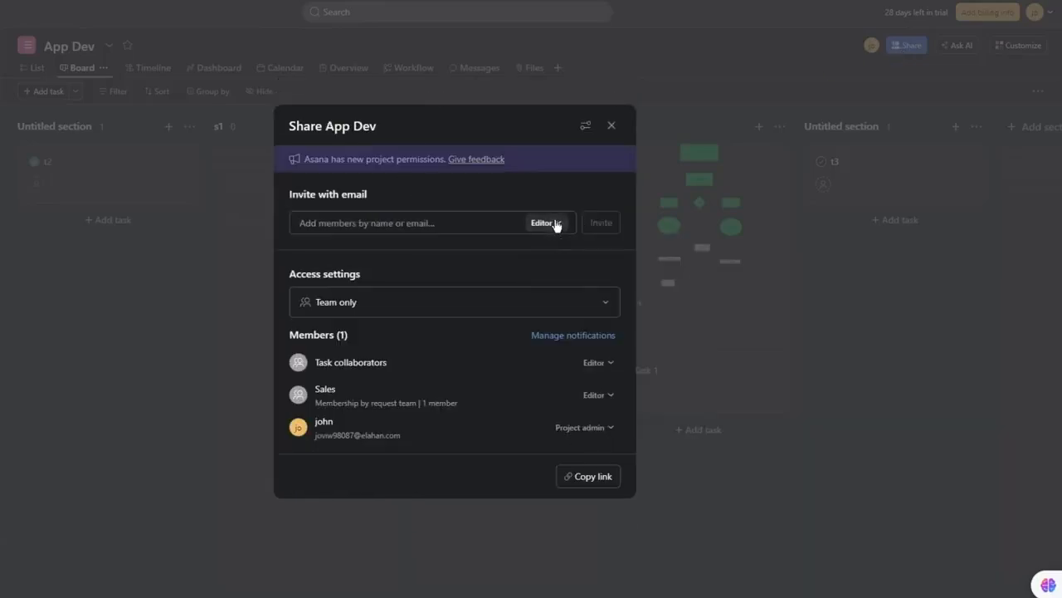
click(455, 220)
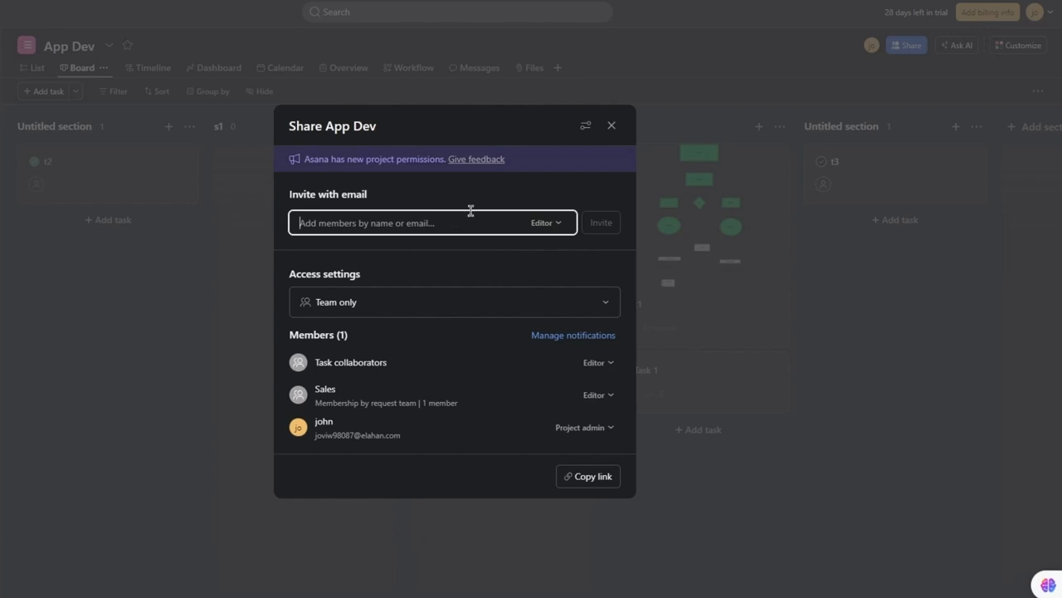
click(487, 202)
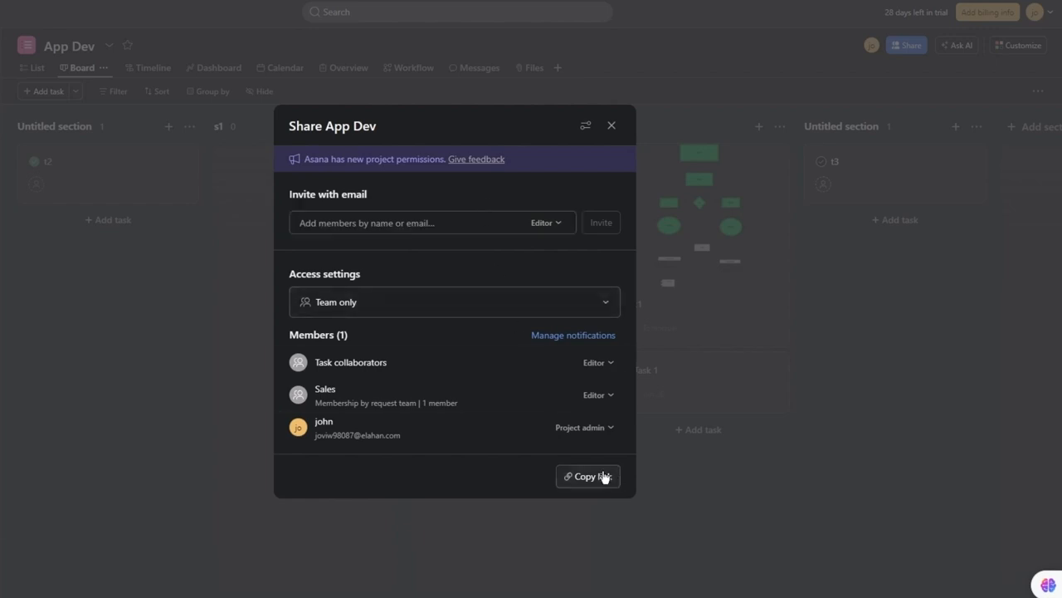
click(607, 123)
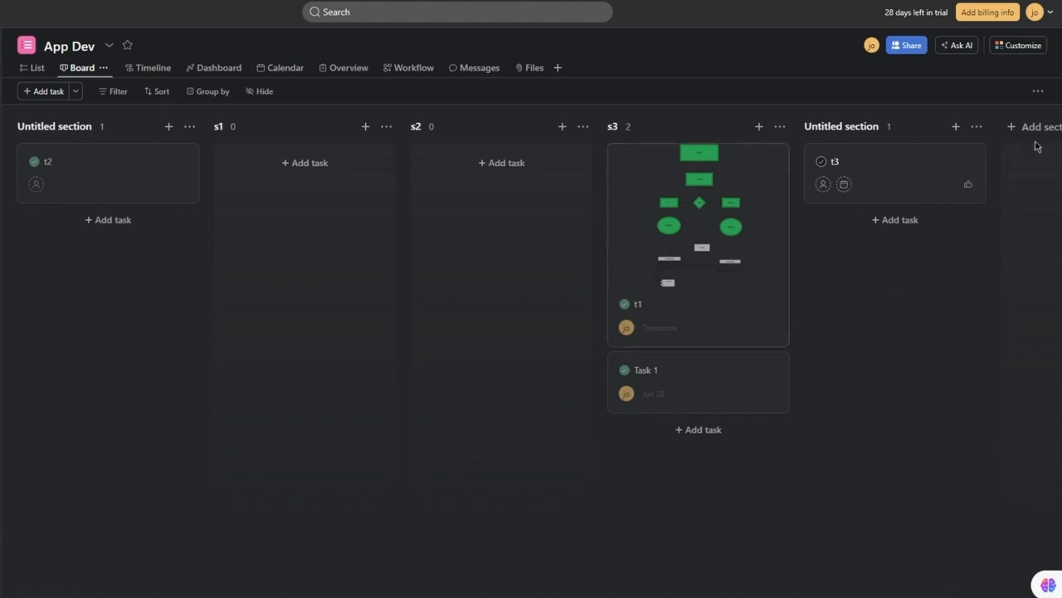
Ask the project AI "Are there any risks with this project?", read the full answer and return to the prompt list.
click(958, 45)
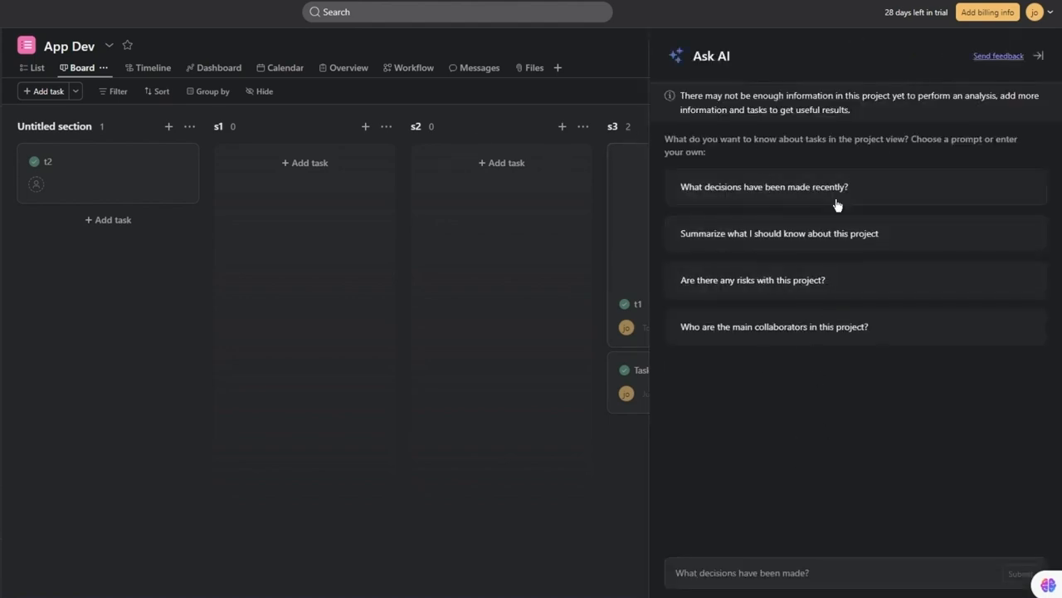
click(827, 578)
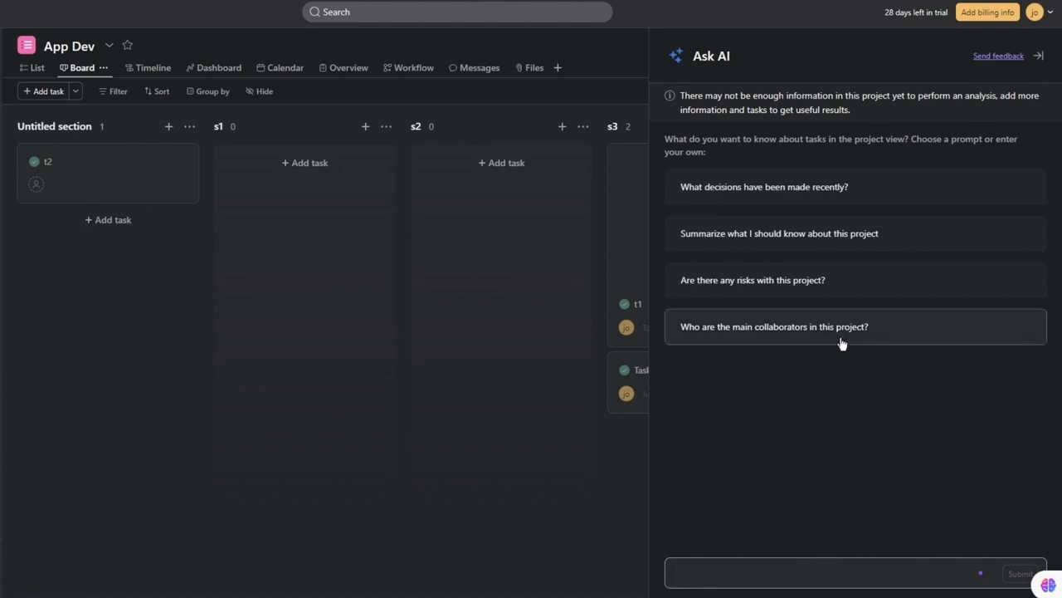
click(877, 290)
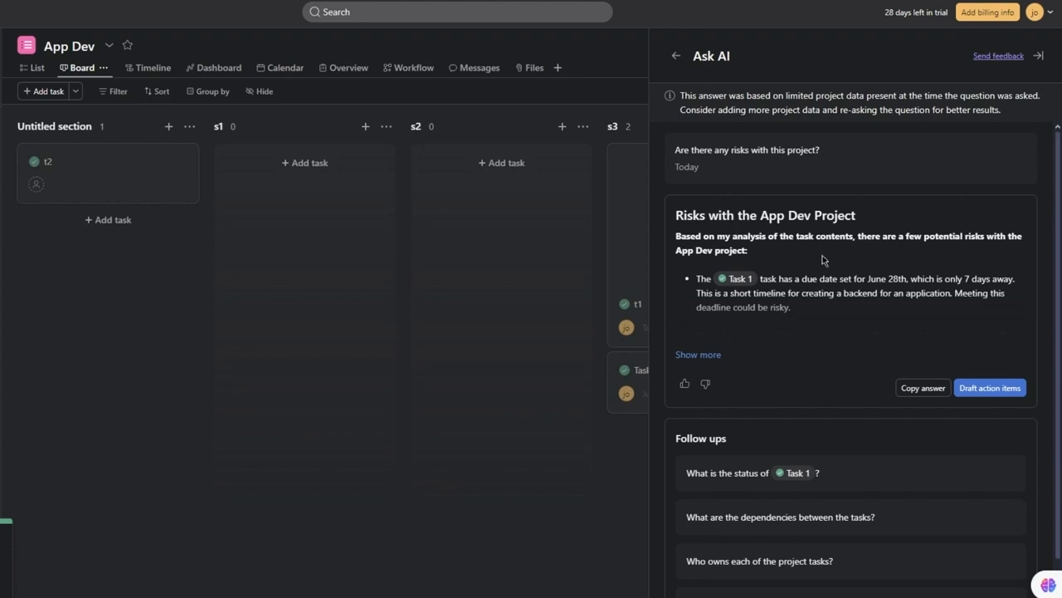
scroll(913, 271, down, 1)
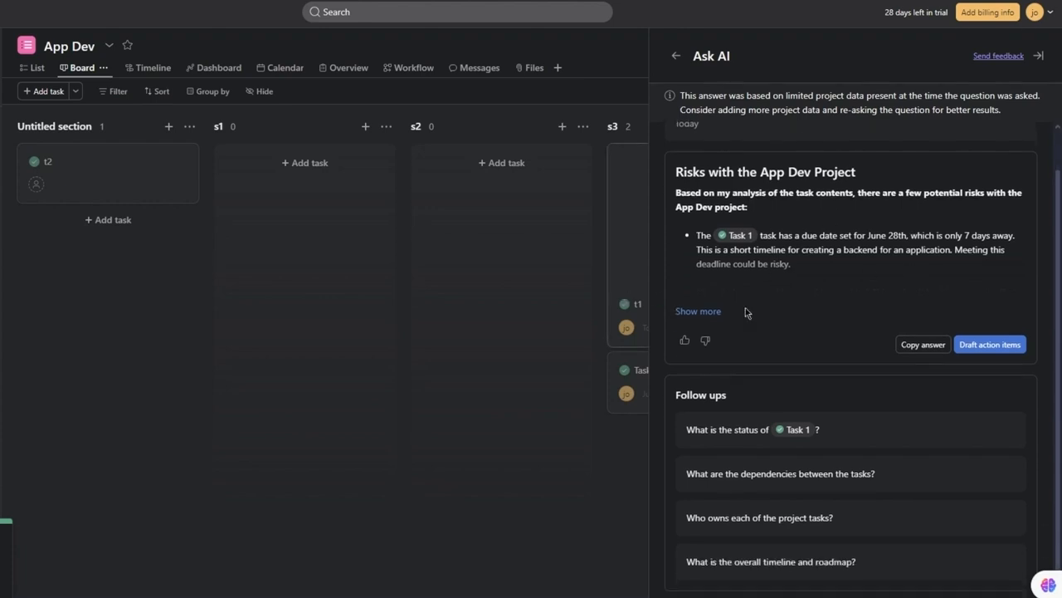
click(687, 316)
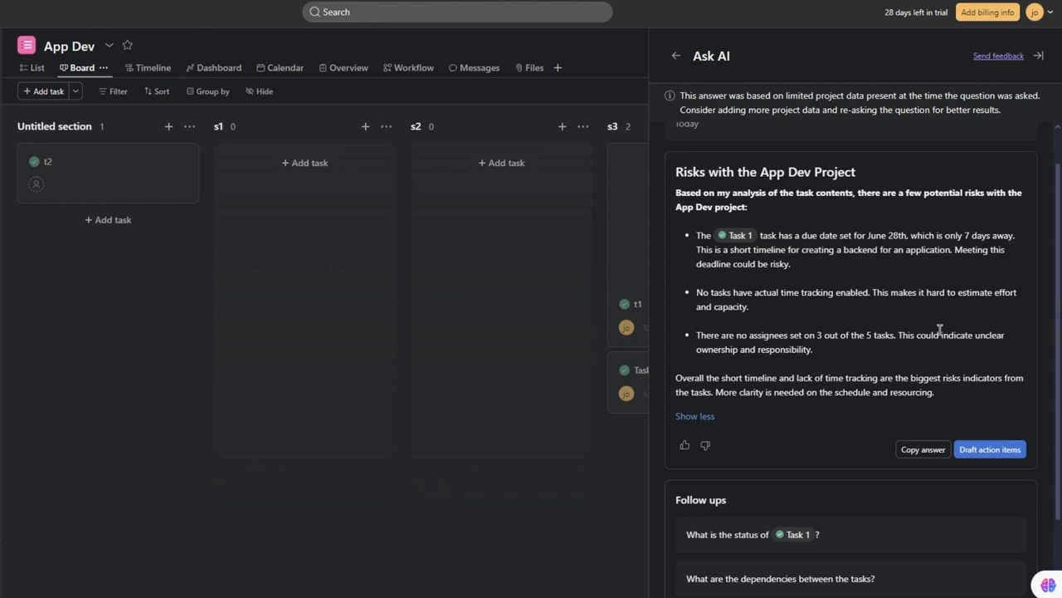
click(676, 56)
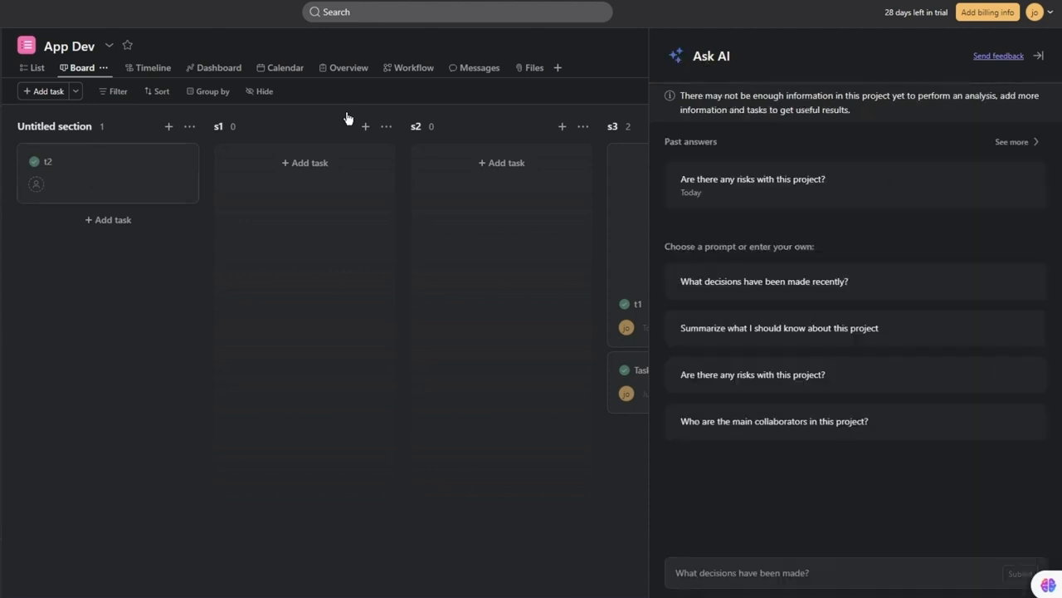
Return to the project's List view, look at the Ask AI prompts and past answers again, and close them.
click(34, 67)
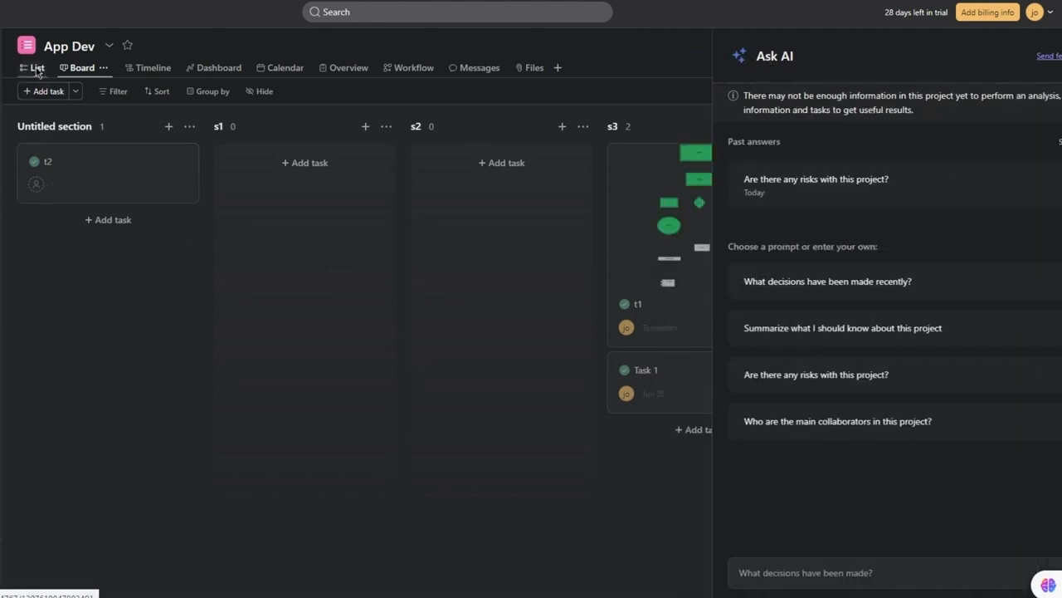
click(944, 45)
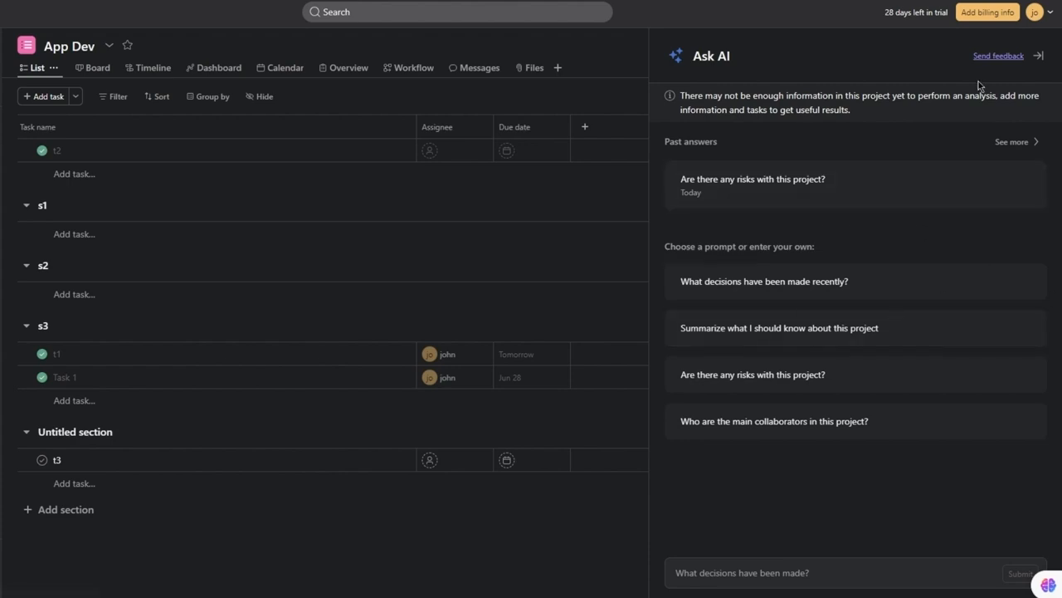
click(1038, 55)
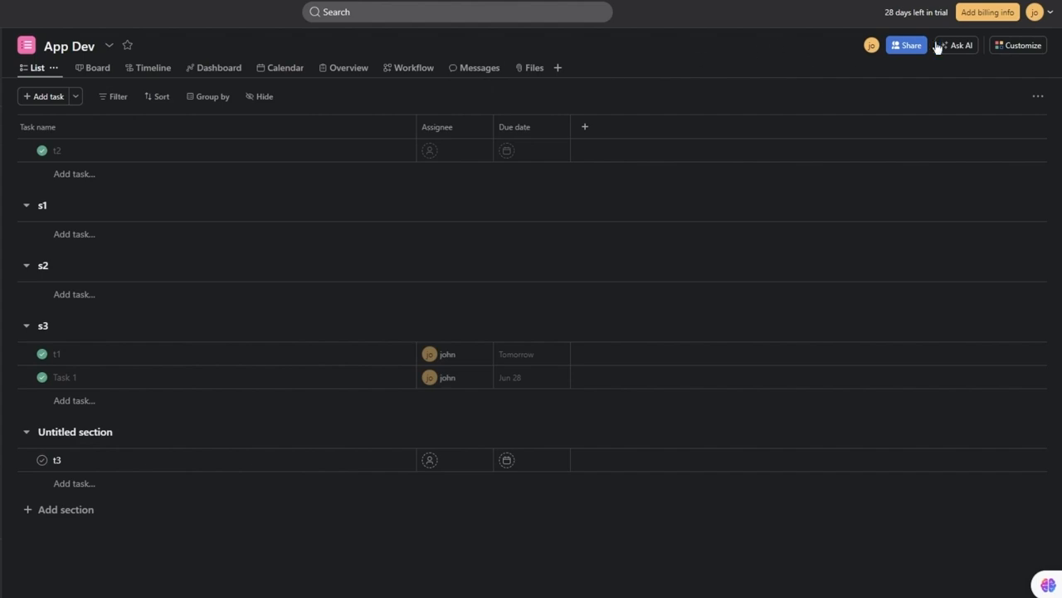
Open the project's customization options for adding a rule and browse the rule templates, including those for Microsoft Teams, Gmail and Google Calendar.
click(1024, 45)
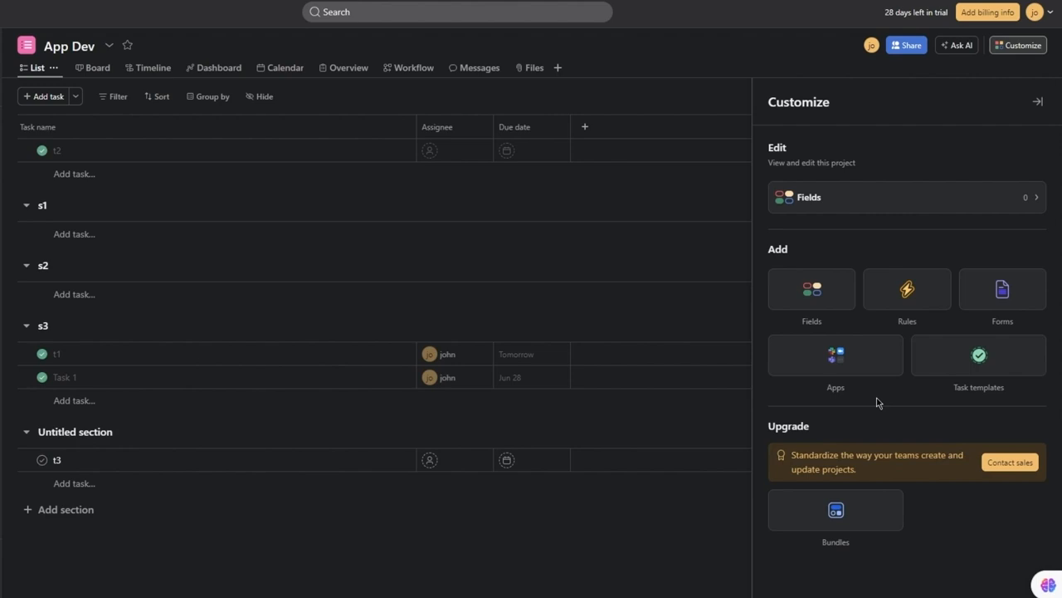
click(930, 300)
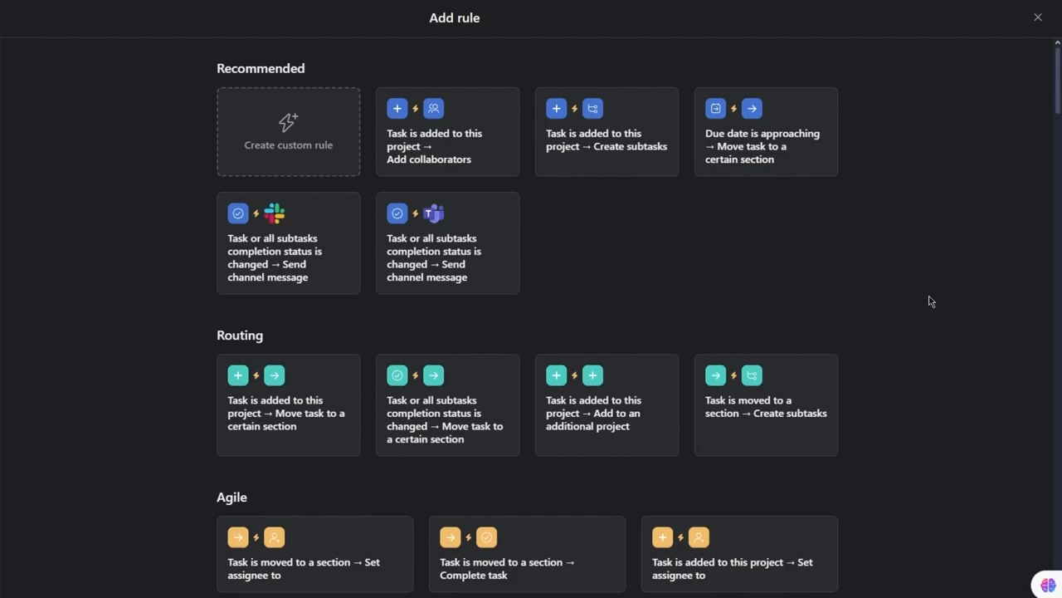
scroll(736, 250, down, 10)
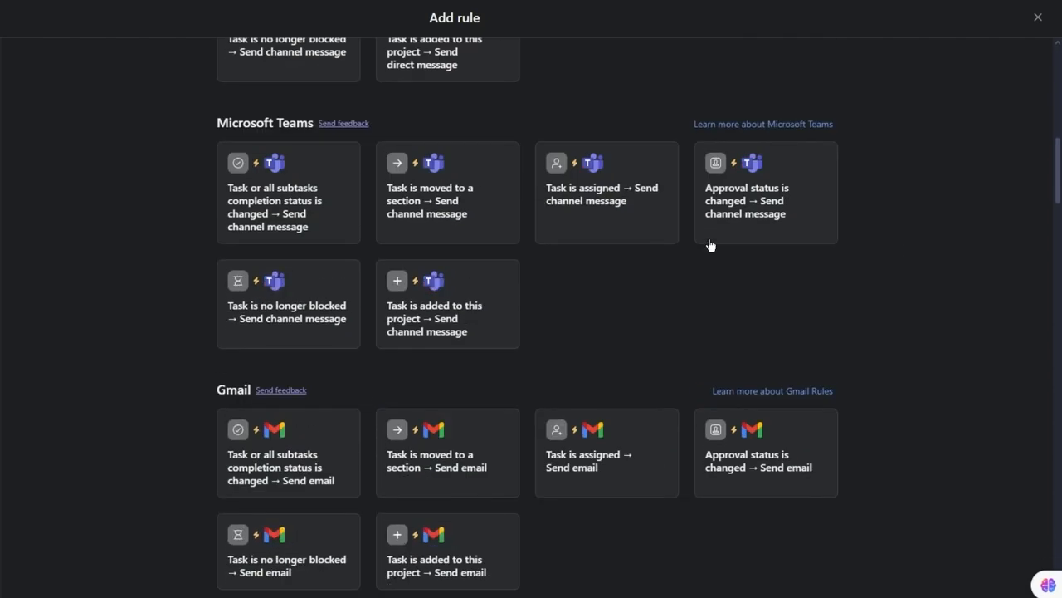
scroll(710, 245, down, 3)
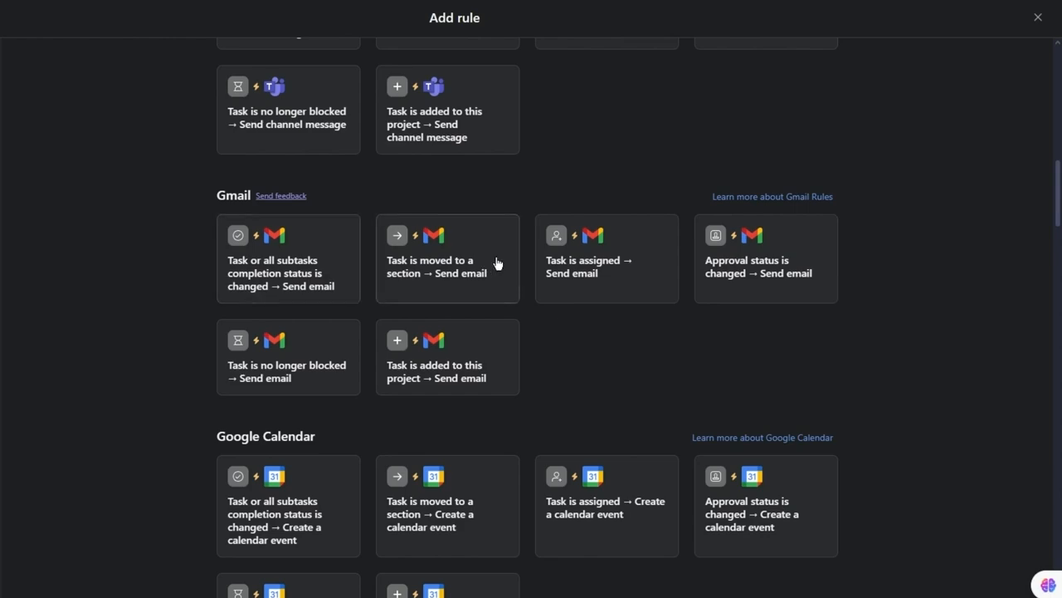
scroll(937, 256, down, 4)
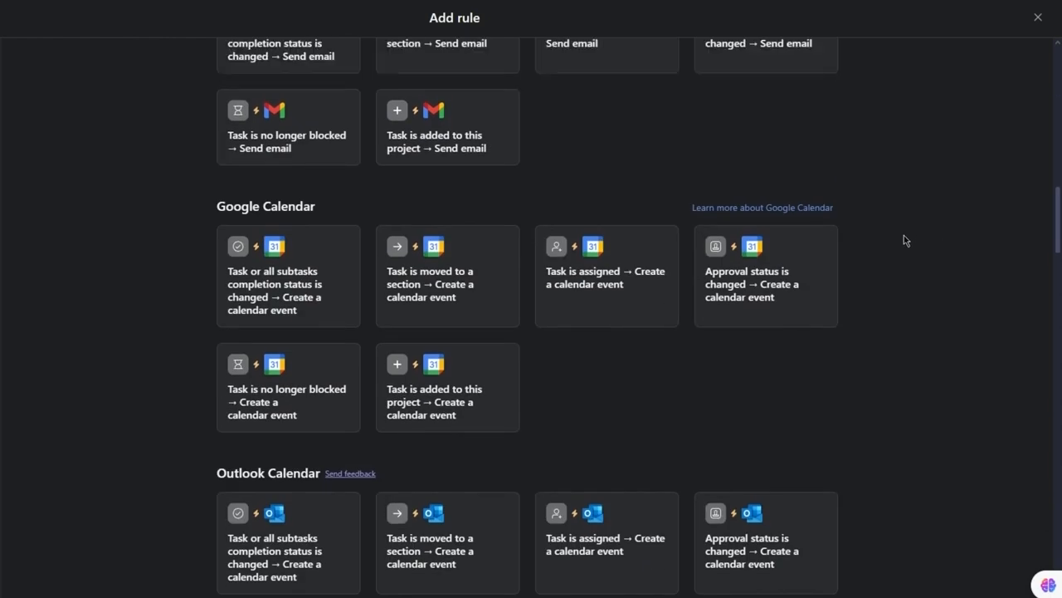
scroll(880, 235, up, 15)
scroll(860, 233, up, 2)
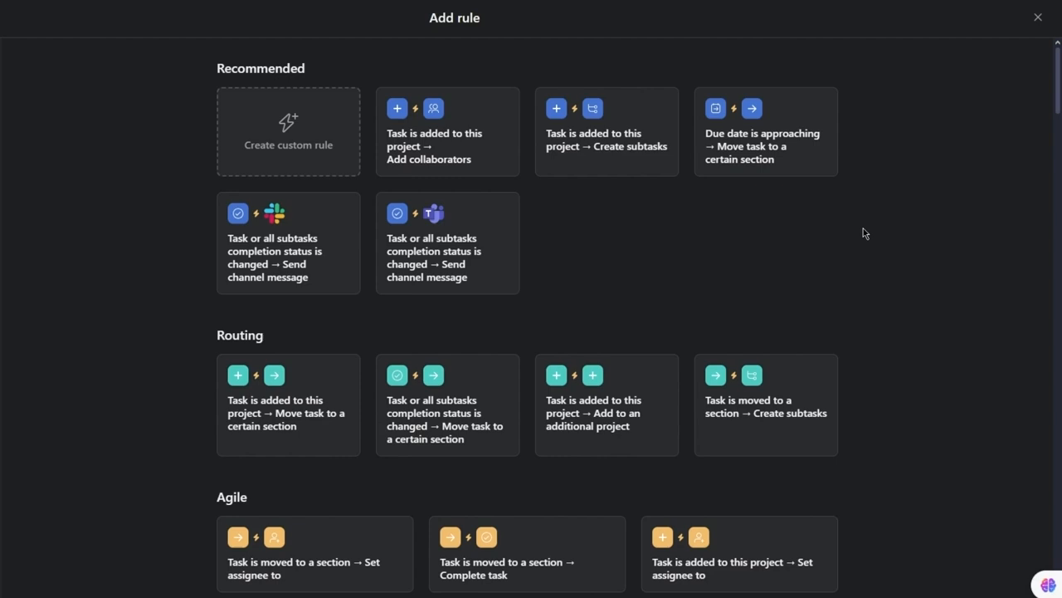
Create a custom rule triggered when a task is assigned, with the condition that the assignee is the account owner.
click(300, 157)
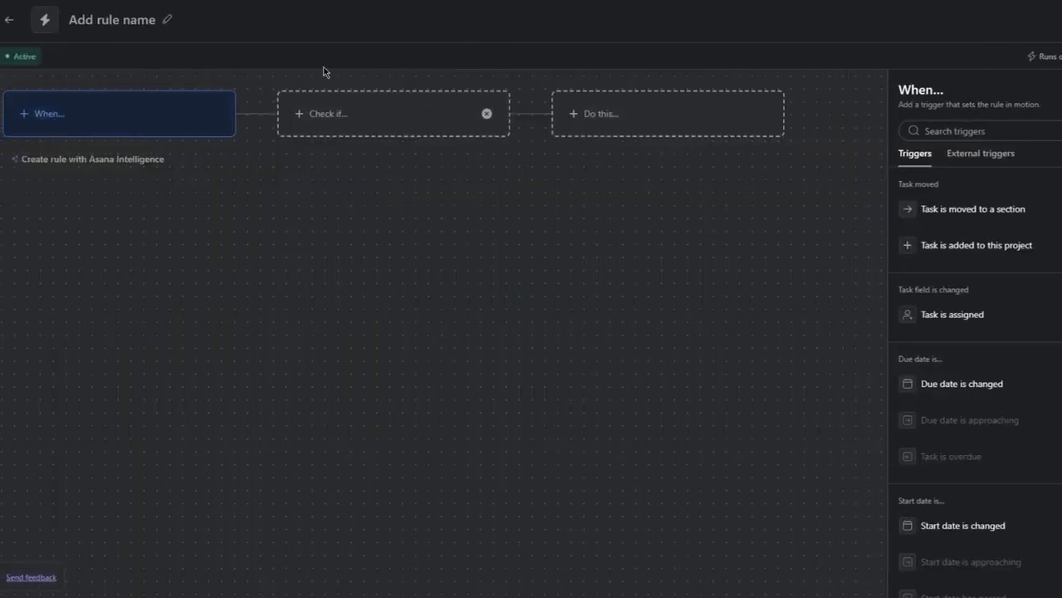
click(94, 127)
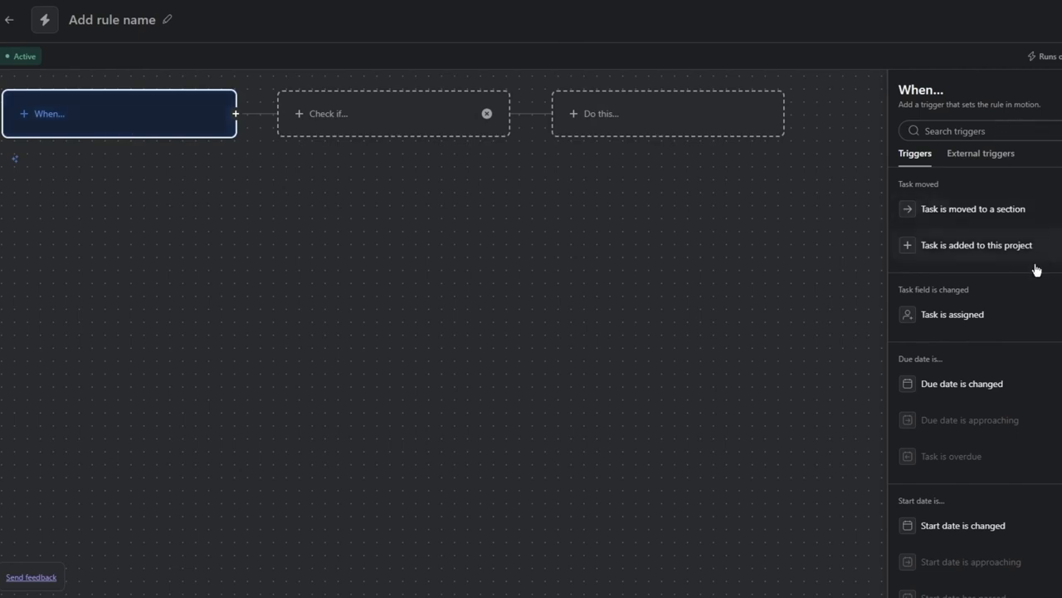
click(1007, 313)
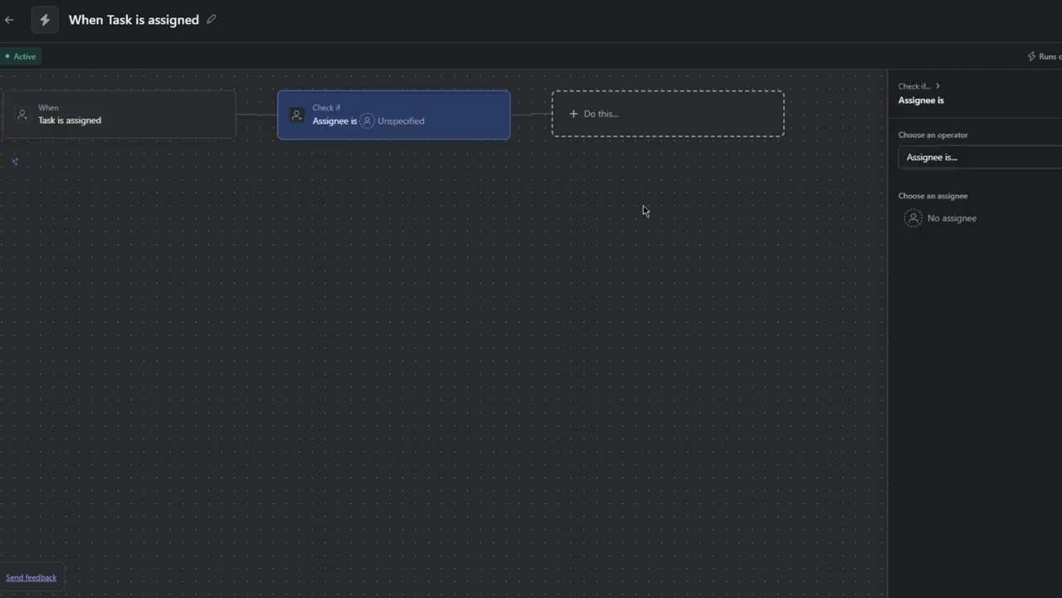
click(976, 157)
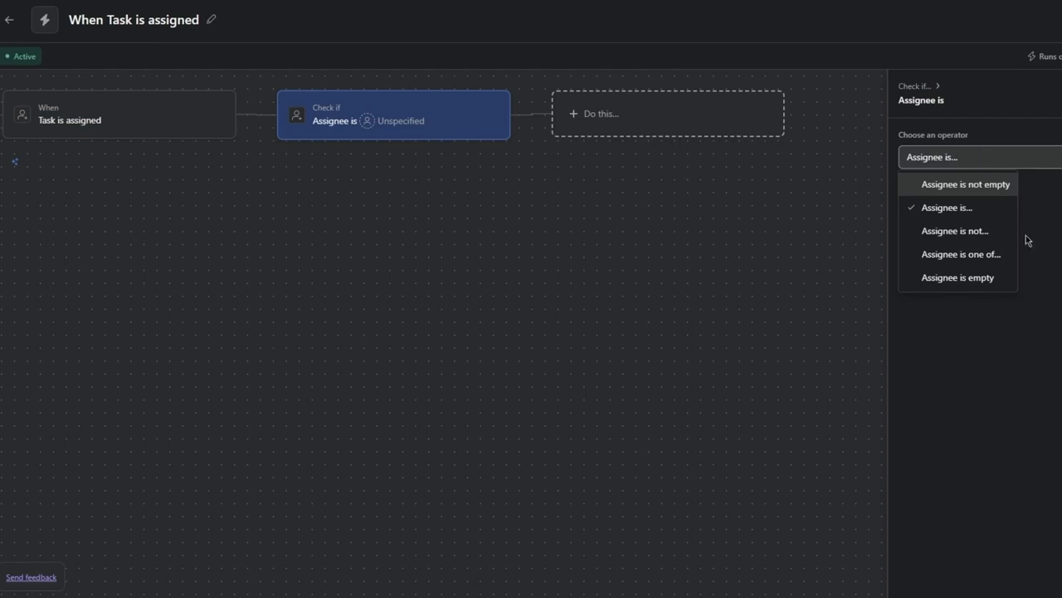
click(955, 208)
click(948, 220)
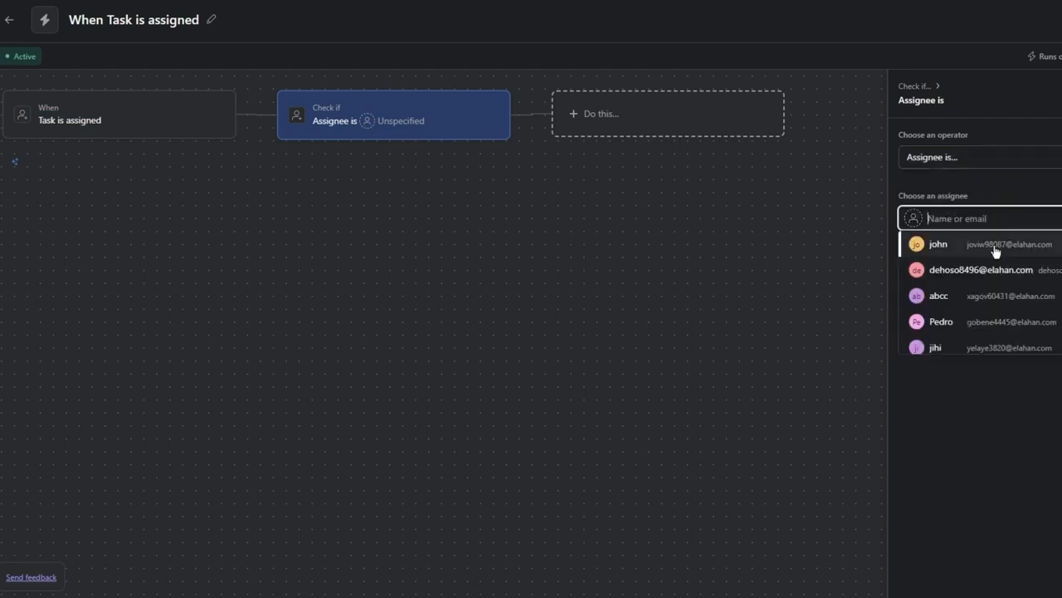
click(995, 249)
Set the rule's action to remove the task from the project, add the rule to App Dev and close the customization options.
click(666, 133)
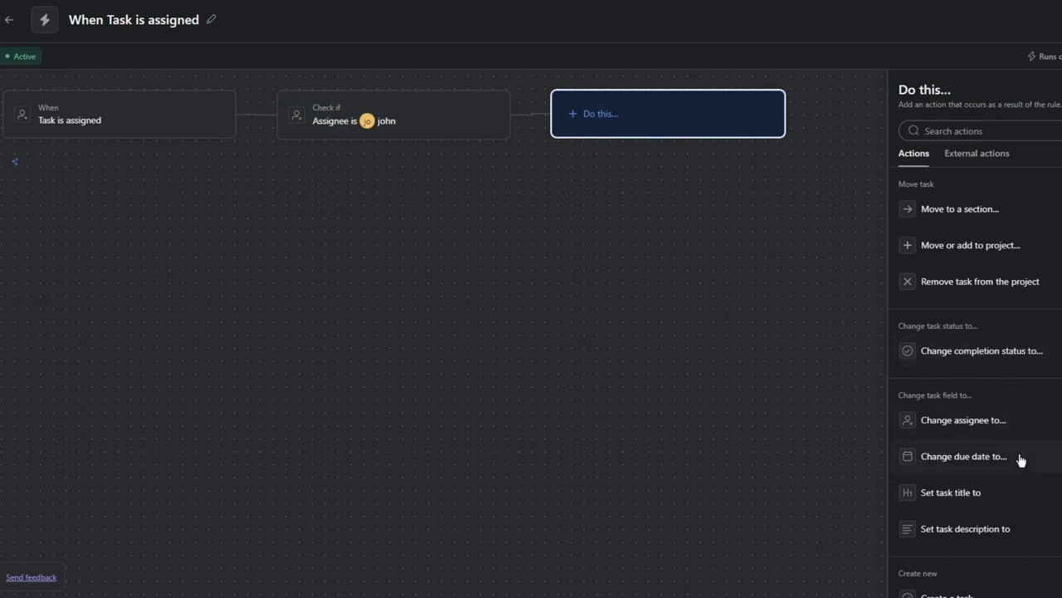
click(1029, 284)
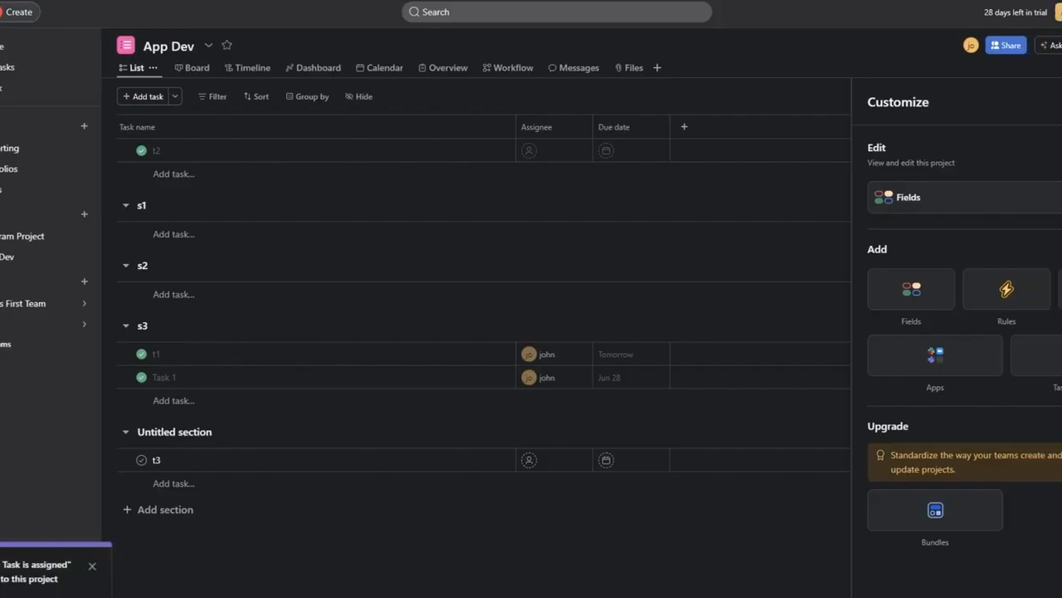
click(1044, 104)
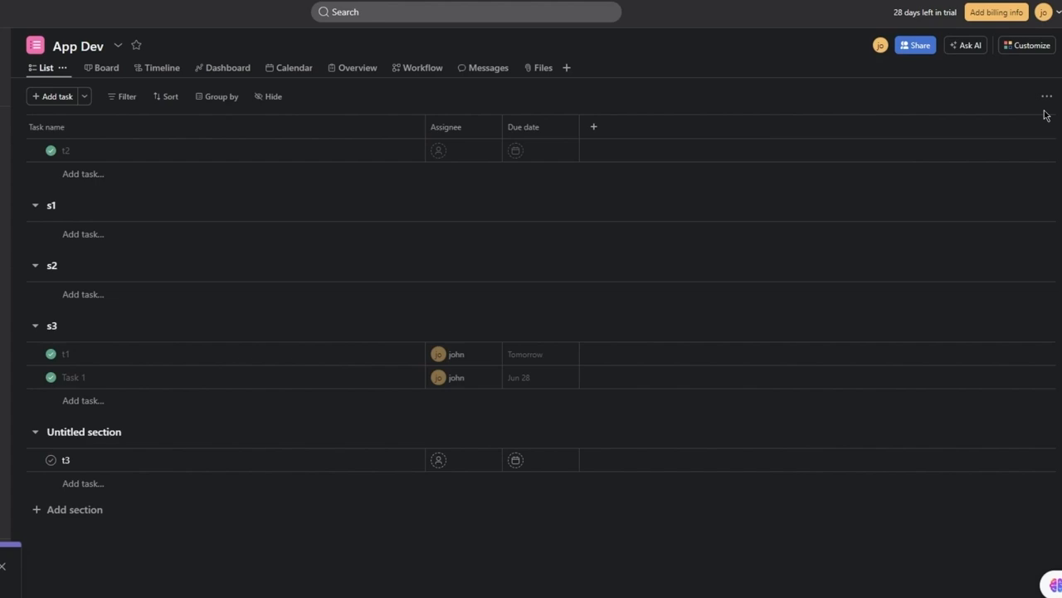
Mark Task 1, t1 and t2 as incomplete, and assign t2 to the account owner to test the rule.
click(51, 377)
click(51, 354)
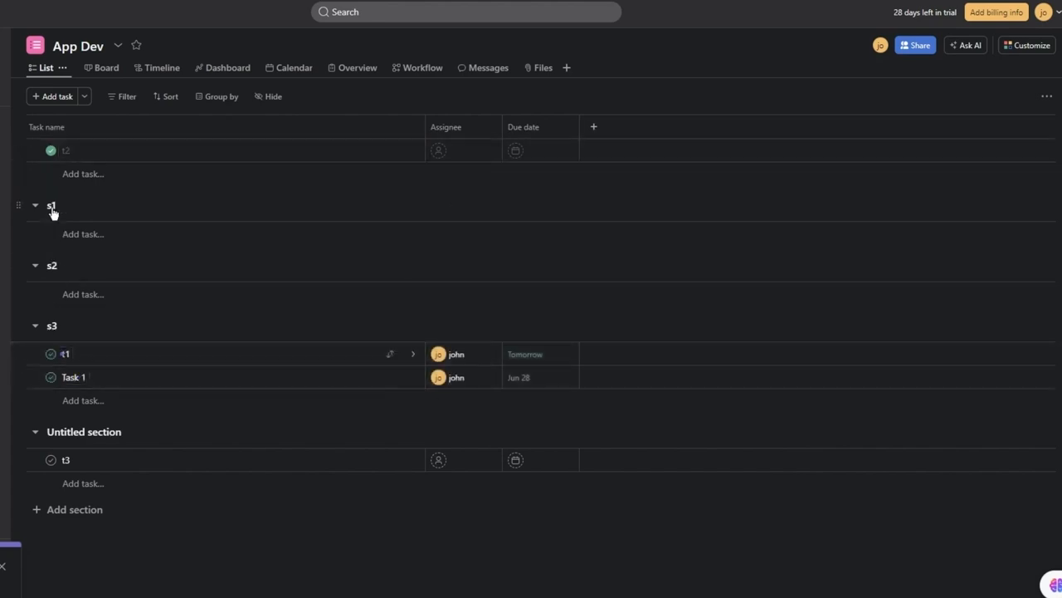
click(51, 150)
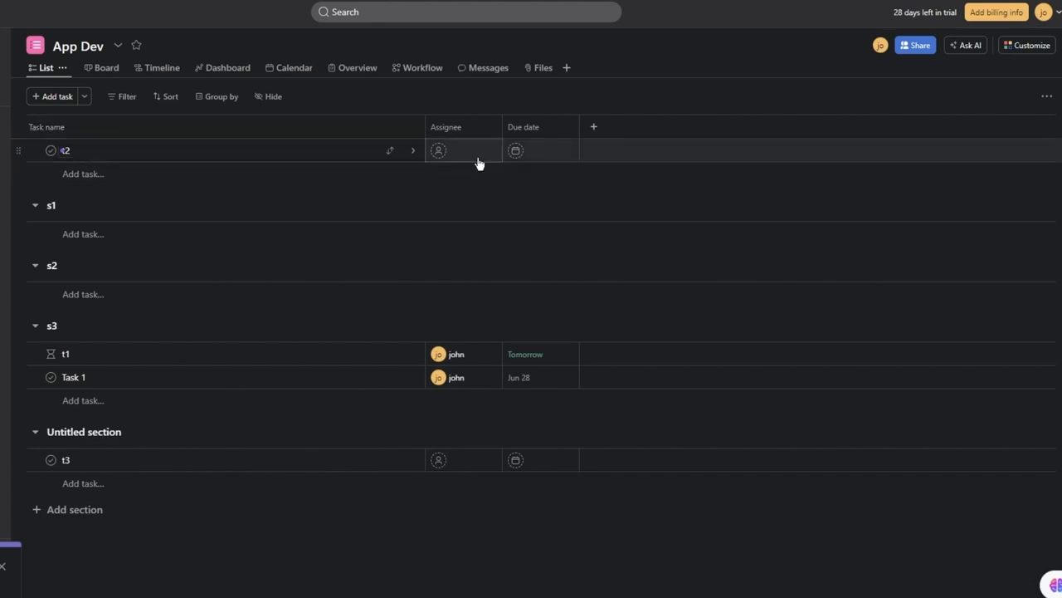
click(446, 155)
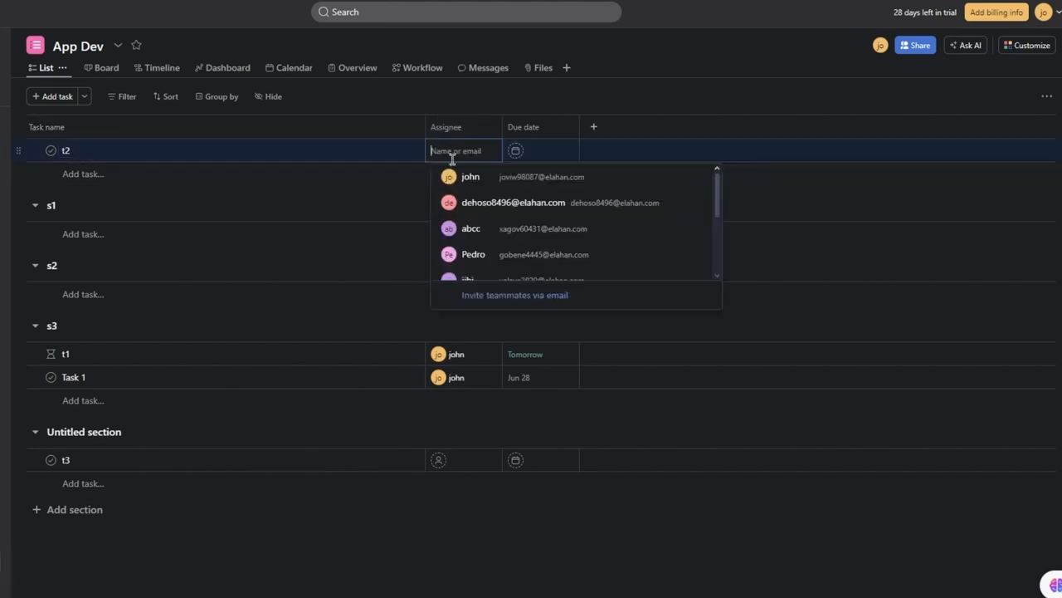
click(452, 180)
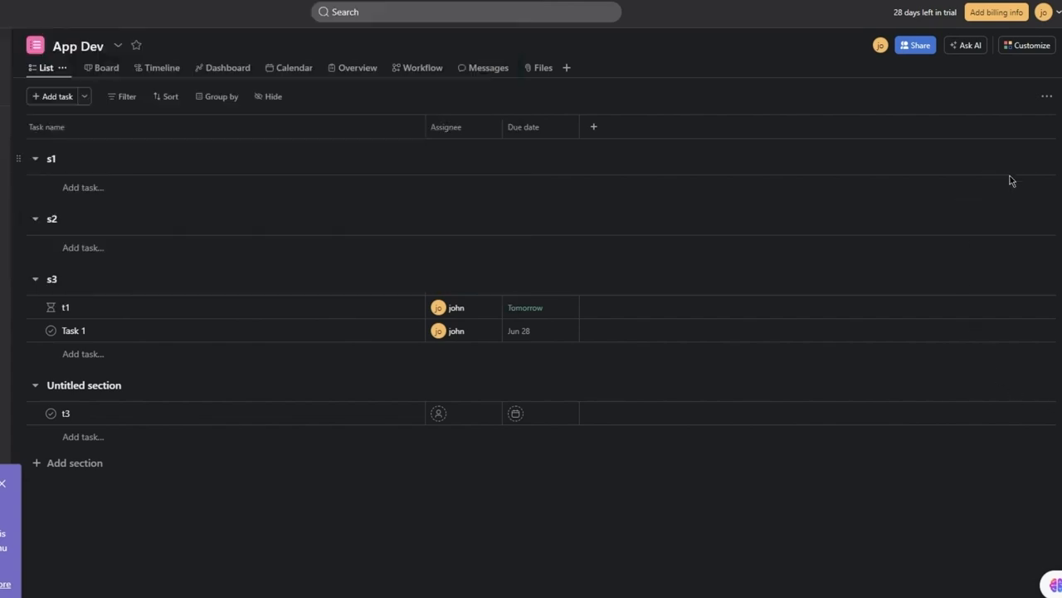
Open the apps available for the project from its customization options and browse all categories, from featured apps to Made by Developers.
click(1011, 46)
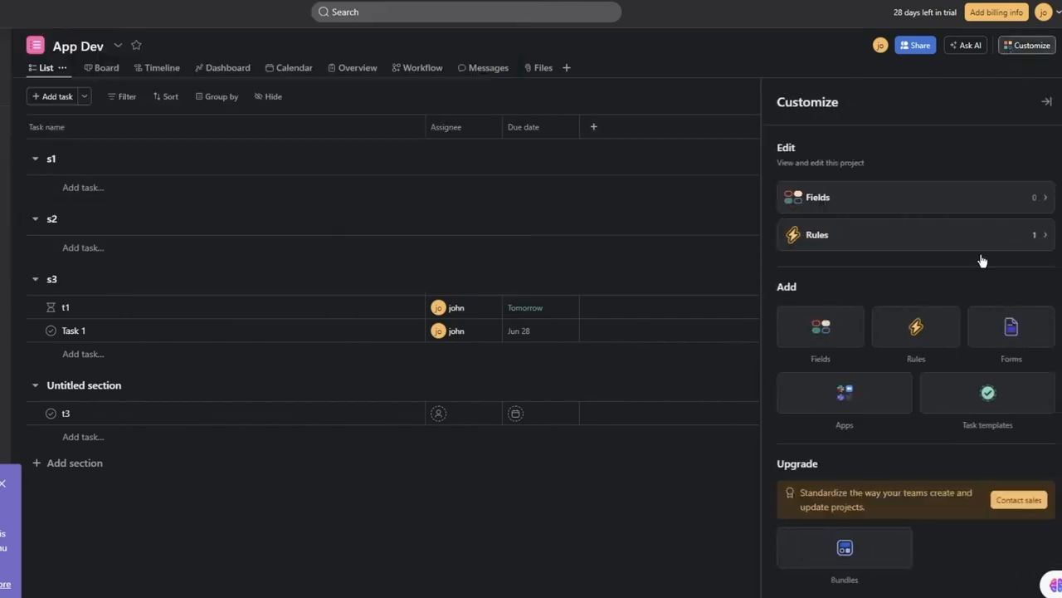
click(885, 387)
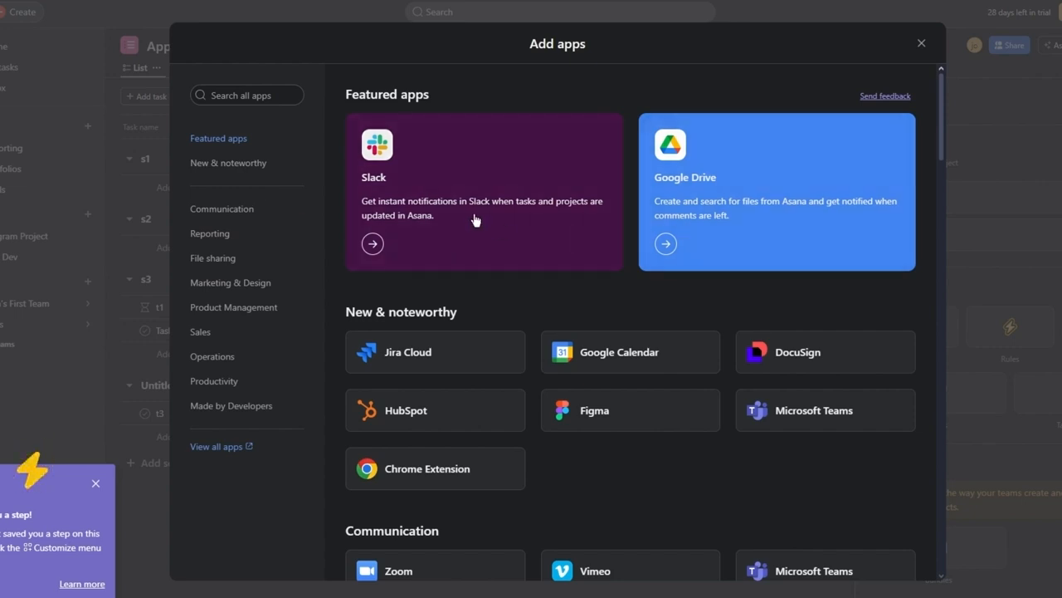
scroll(623, 216, down, 3)
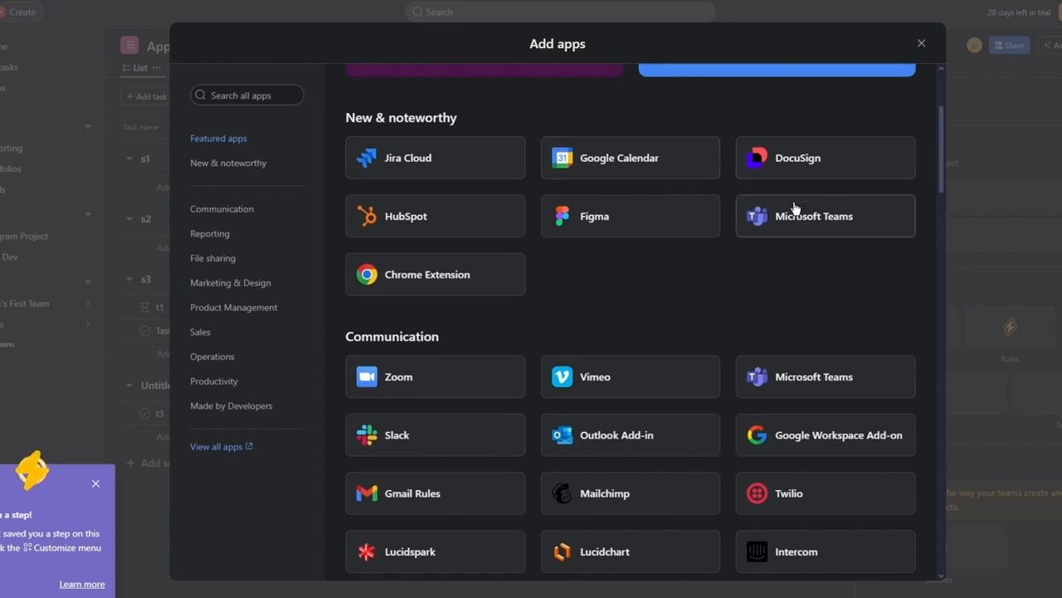
scroll(426, 320, down, 3)
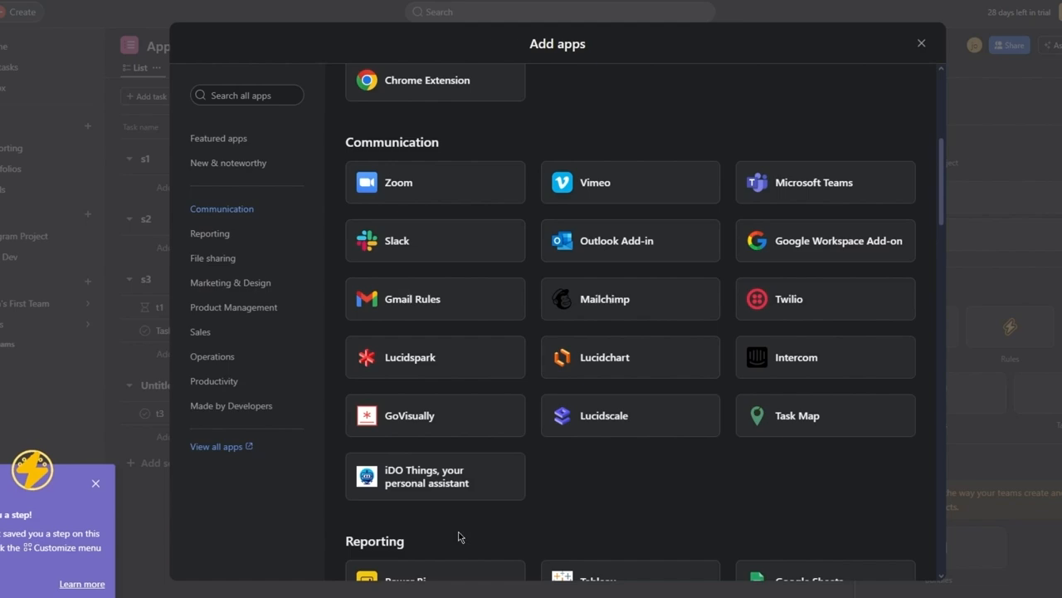
scroll(533, 441, down, 5)
scroll(532, 438, down, 20)
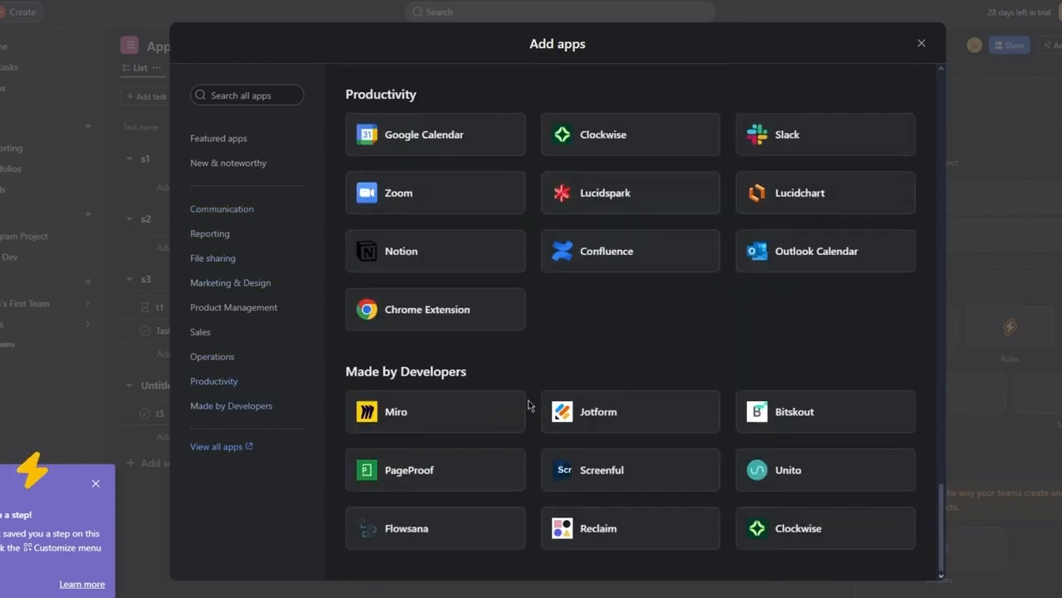
scroll(526, 404, up, 10)
scroll(587, 340, up, 20)
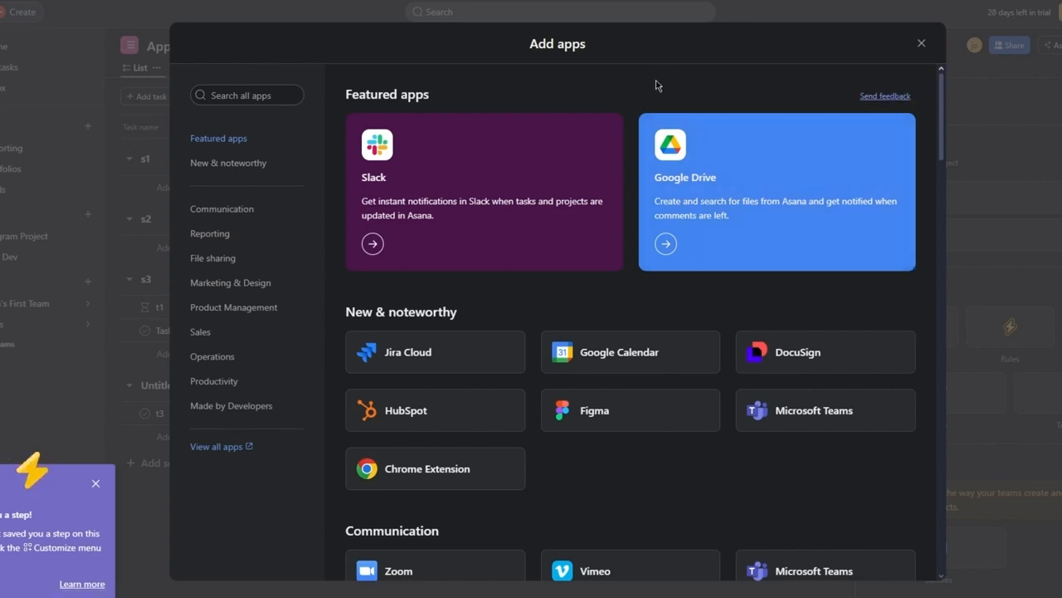
Open the Slack integration from the Communication apps and add it to the App Dev project.
scroll(655, 91, down, 3)
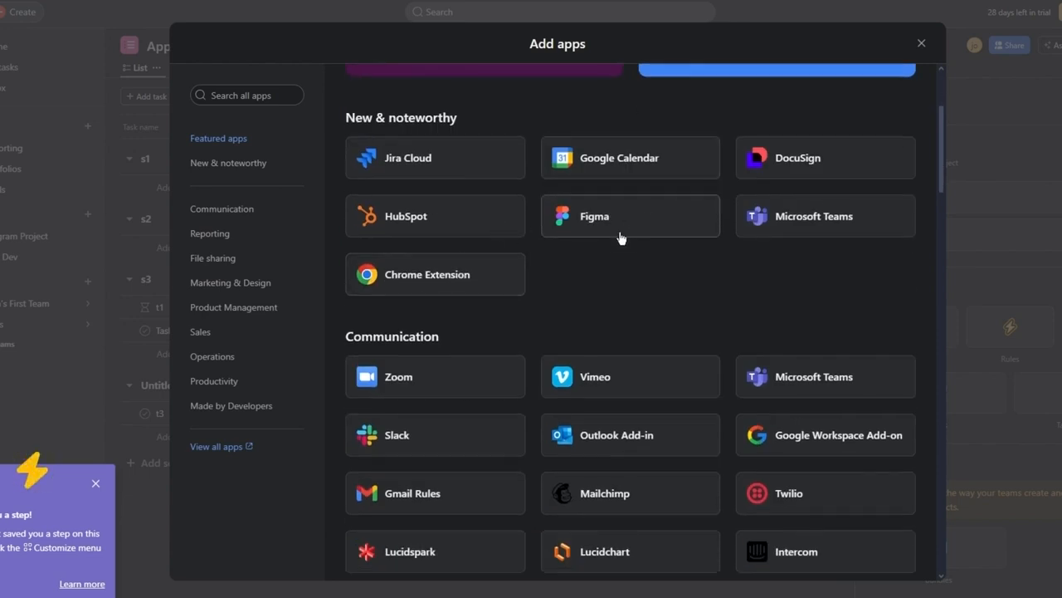
scroll(581, 236, down, 3)
click(433, 240)
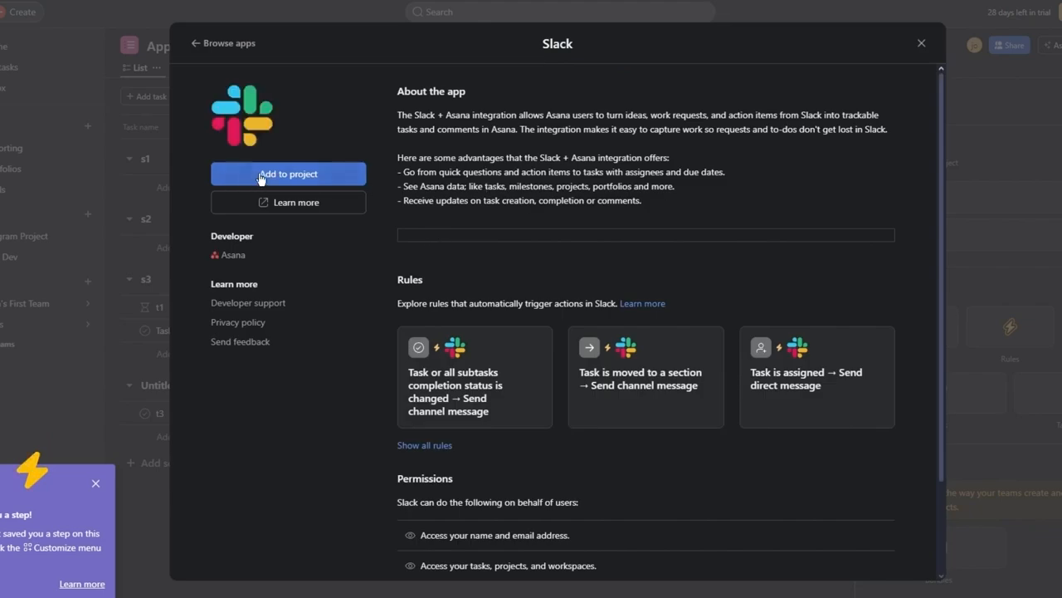
click(261, 174)
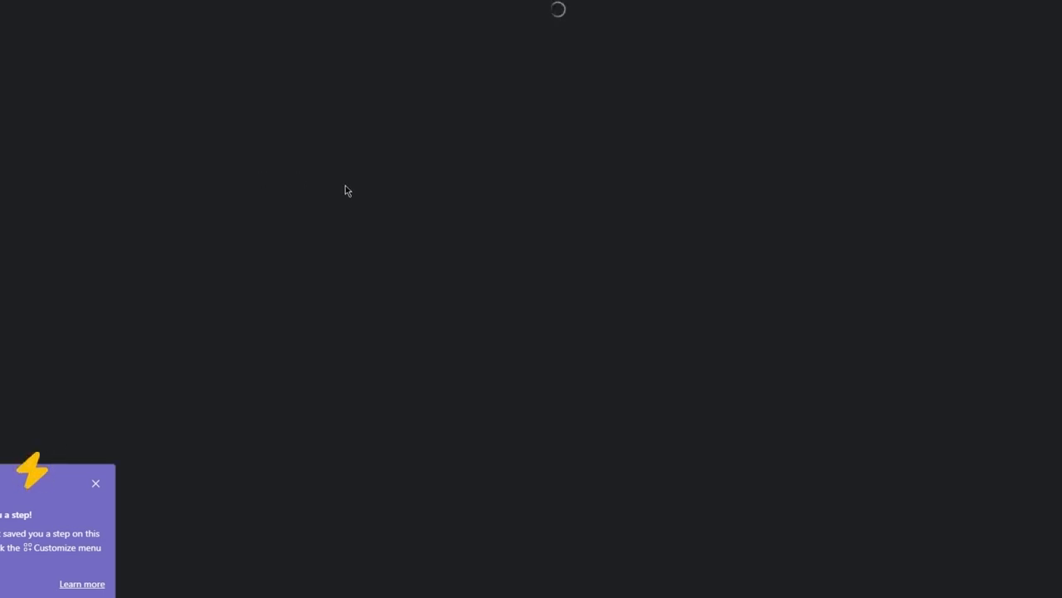